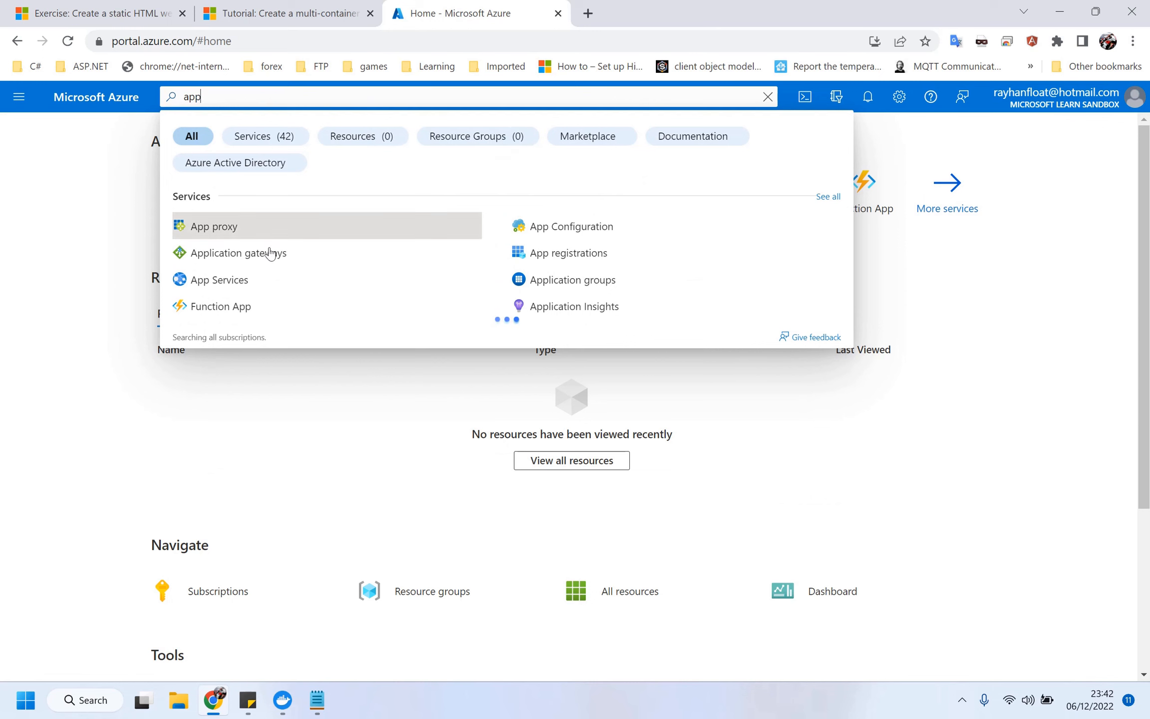
Start a new web app from App Services in the sandbox resource group.
{"action": "left_click", "coordinate": [240, 279]}
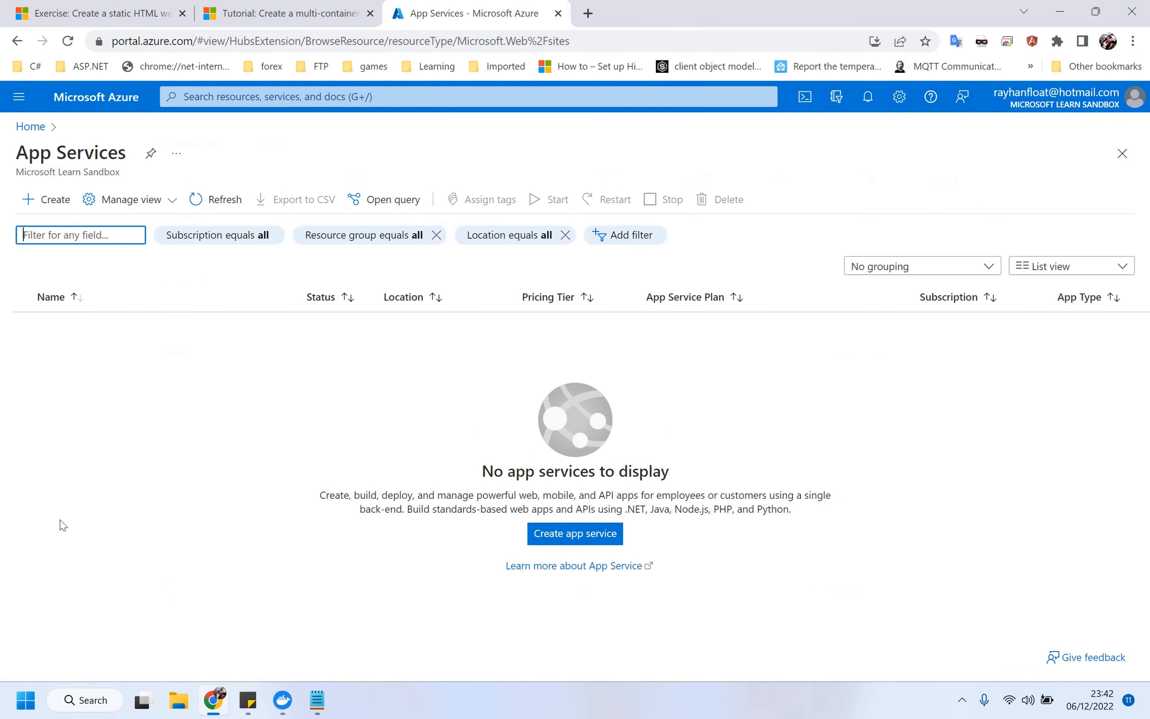
{"action": "left_click", "coordinate": [55, 209]}
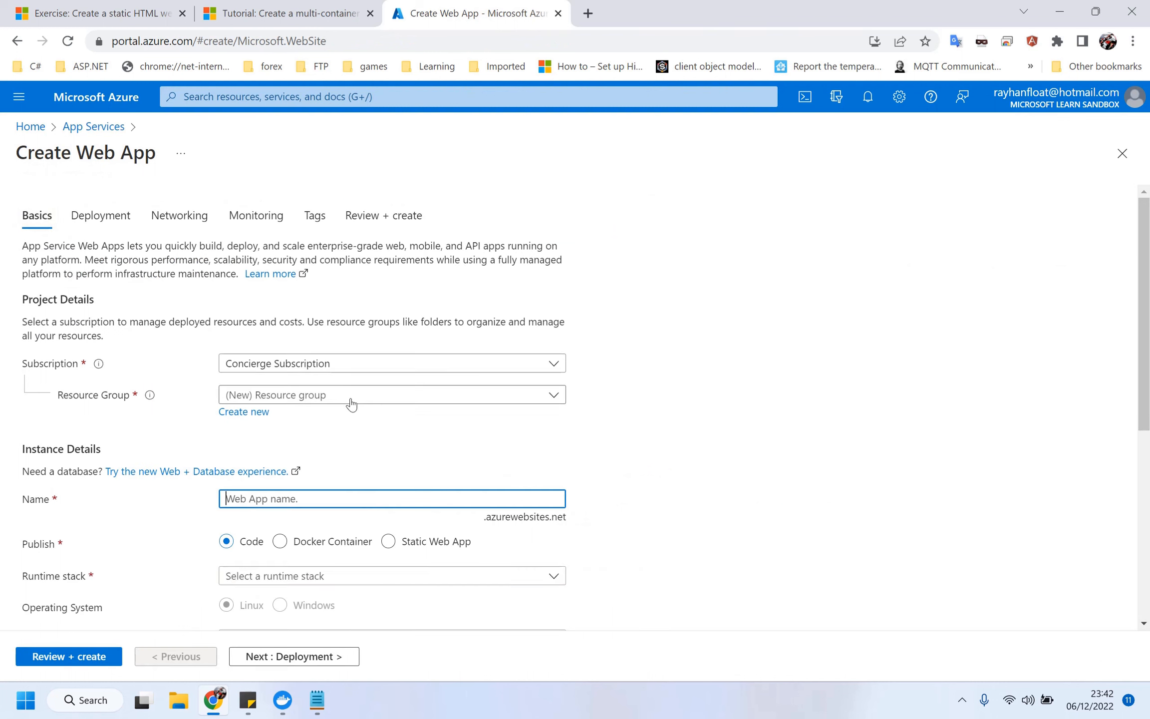
{"action": "left_click", "coordinate": [351, 401]}
{"action": "left_click", "coordinate": [351, 402]}
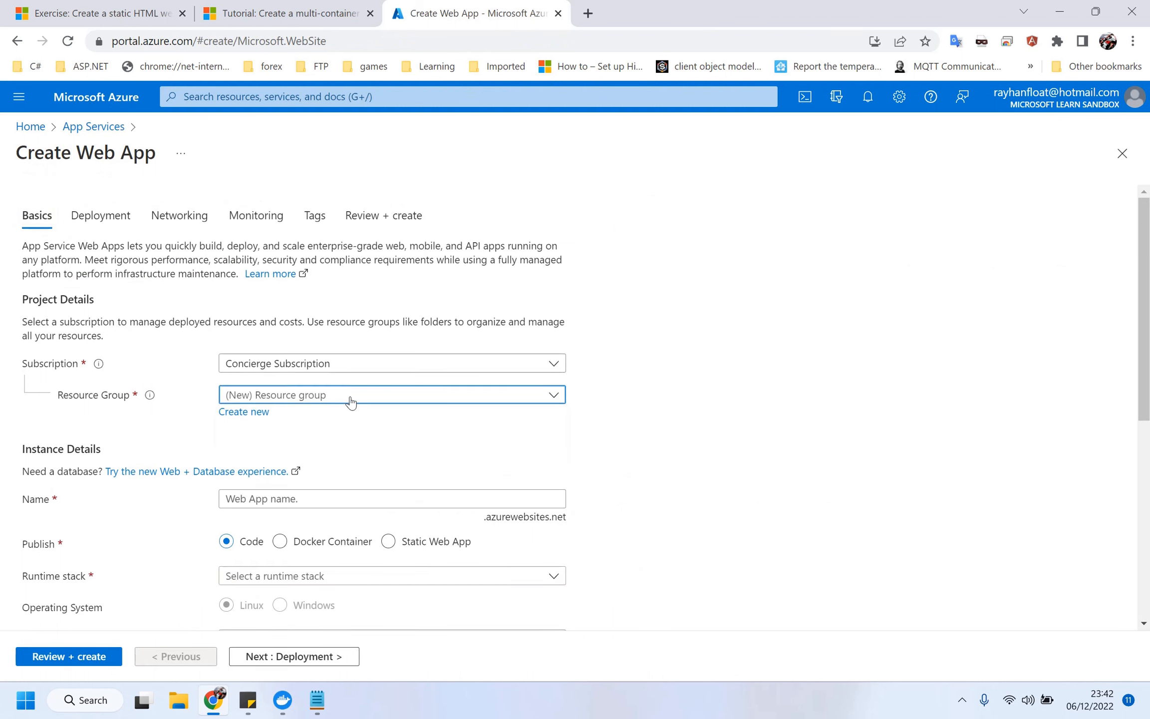
{"action": "left_click", "coordinate": [351, 402]}
{"action": "left_click", "coordinate": [356, 444]}
{"action": "scroll", "coordinate": [536, 479], "scroll_direction": "down", "scroll_amount": 1}
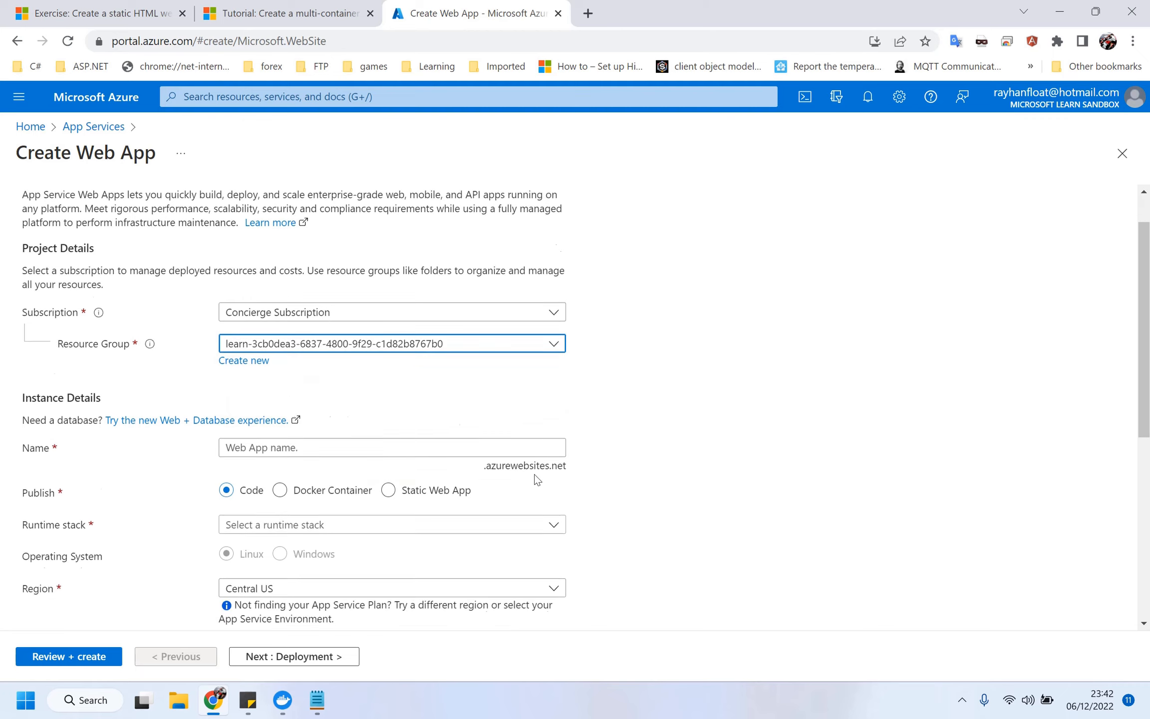
{"action": "scroll", "coordinate": [537, 479], "scroll_direction": "down", "scroll_amount": 2}
{"action": "left_click", "coordinate": [352, 346]}
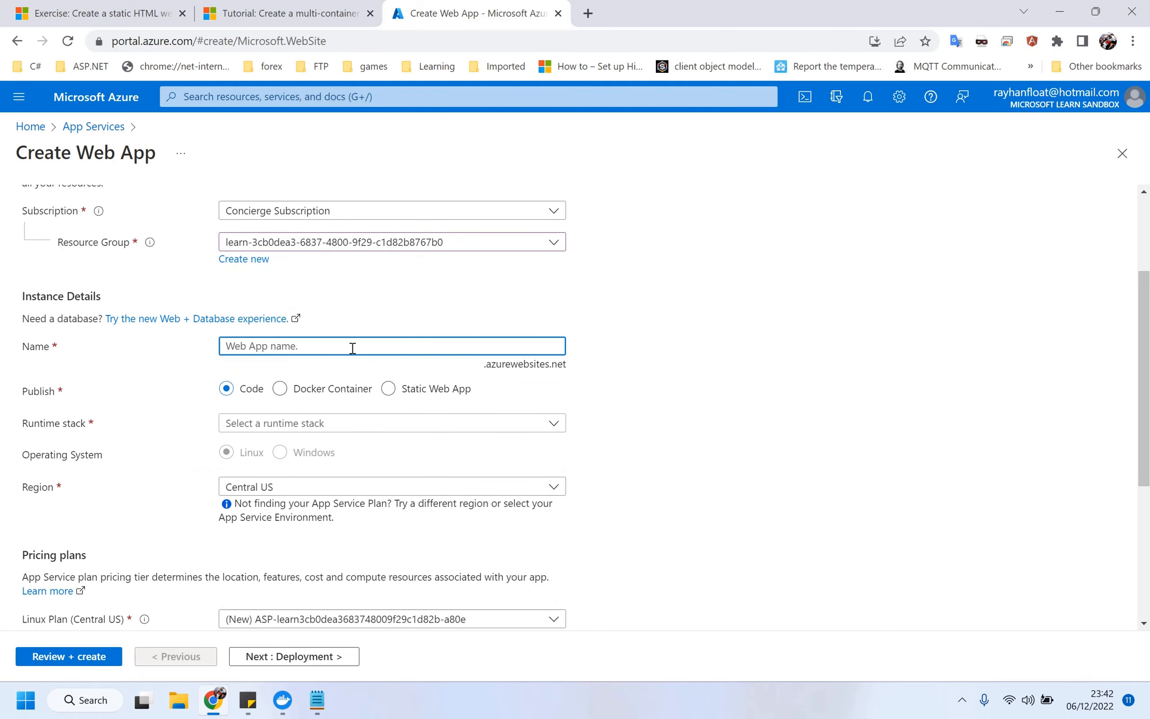
{"action": "type", "text": "yttestdemo"}
{"action": "key", "text": "BackSpace"}
{"action": "key", "text": "BackSpace"}
{"action": "key", "text": "BackSpace"}
{"action": "key", "text": "BackSpace"}
{"action": "key", "text": "BackSpace"}
{"action": "key", "text": "BackSpace"}
{"action": "key", "text": "BackSpace"}
{"action": "key", "text": "BackSpace"}
{"action": "key", "text": "BackSpace"}
{"action": "type", "text": "mr"}
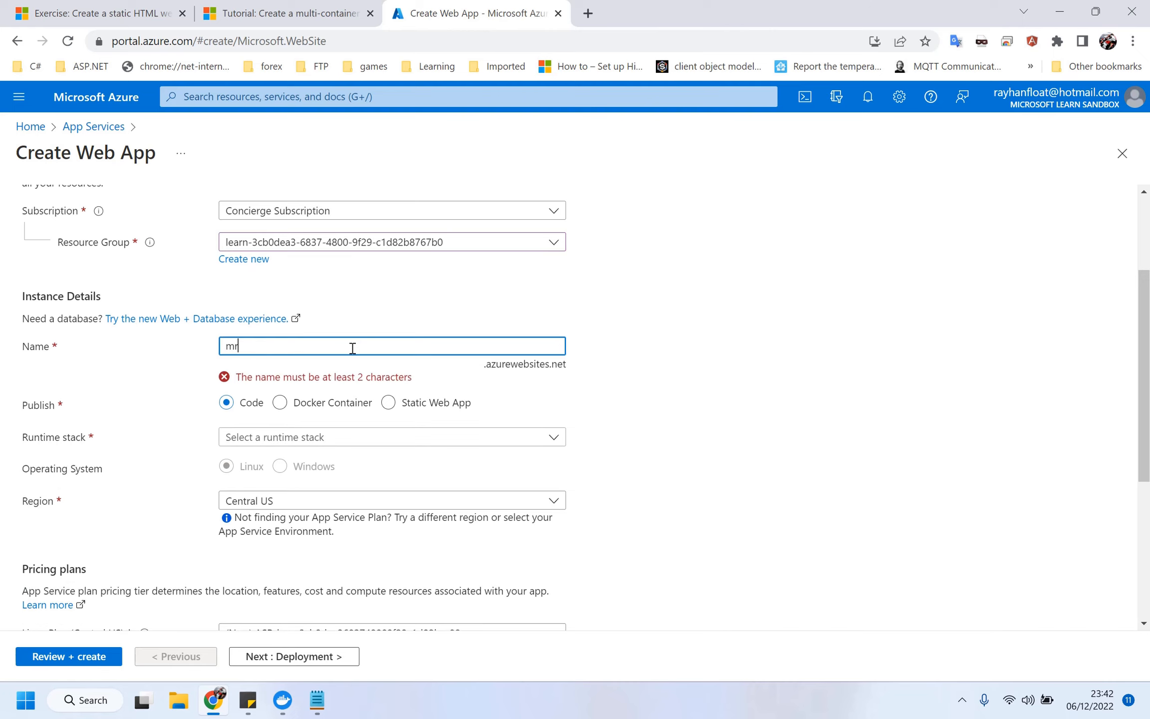
{"action": "type", "text": "ayhan"}
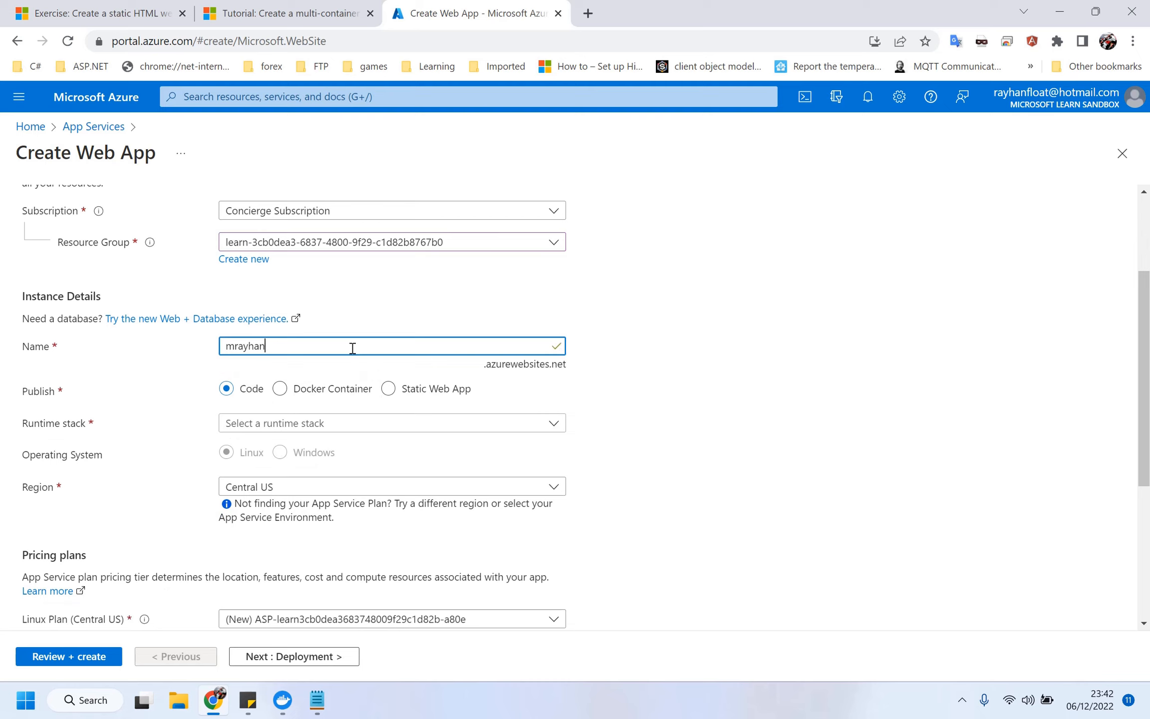
{"action": "left_click", "coordinate": [279, 389]}
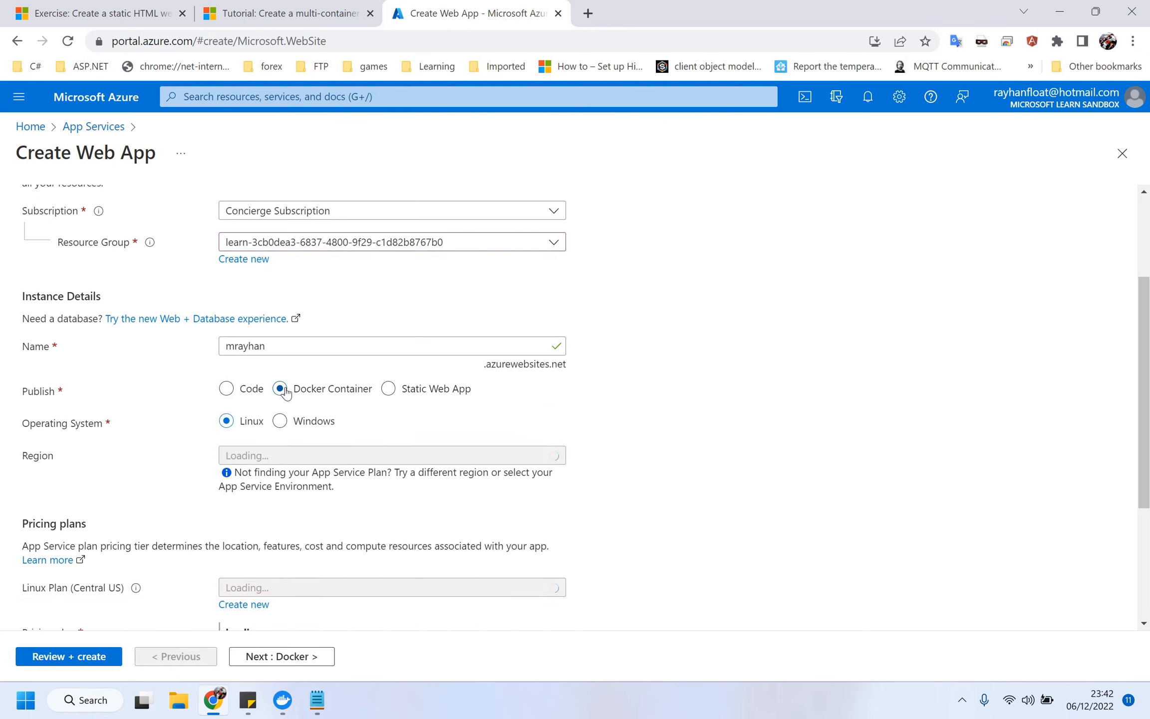
{"action": "scroll", "coordinate": [286, 393], "scroll_direction": "down", "scroll_amount": 1}
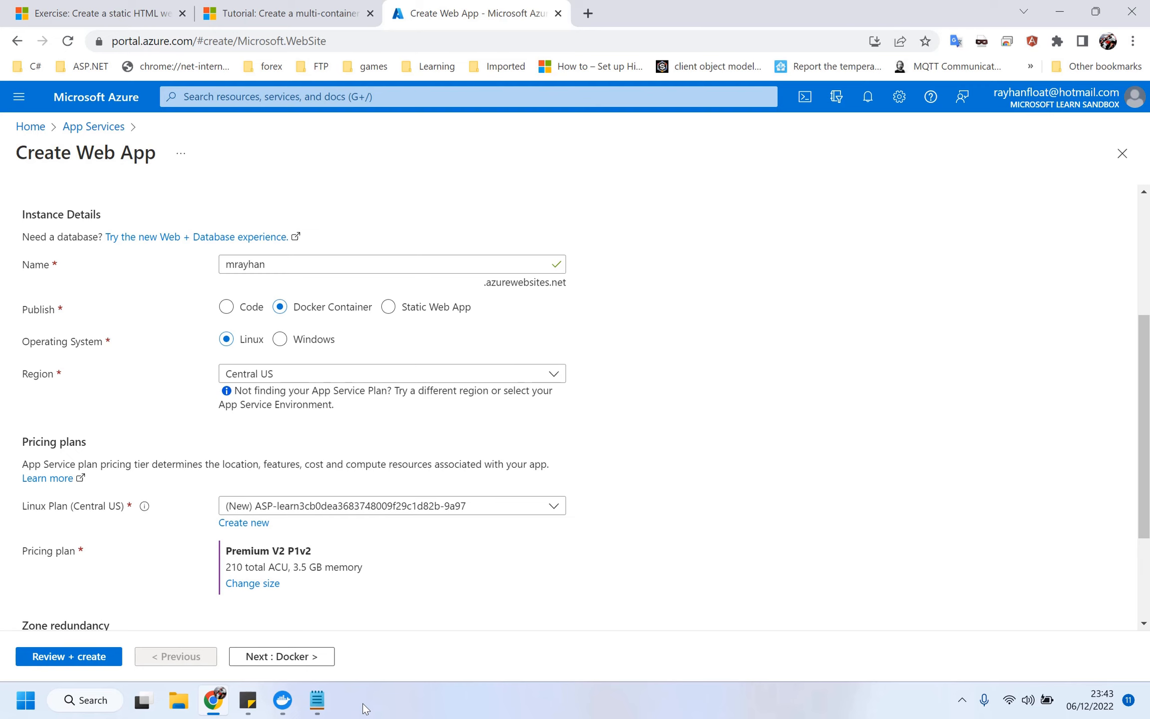
Bring the docker-compose file in Notepad forward and maximize it.
{"action": "left_click", "coordinate": [317, 700]}
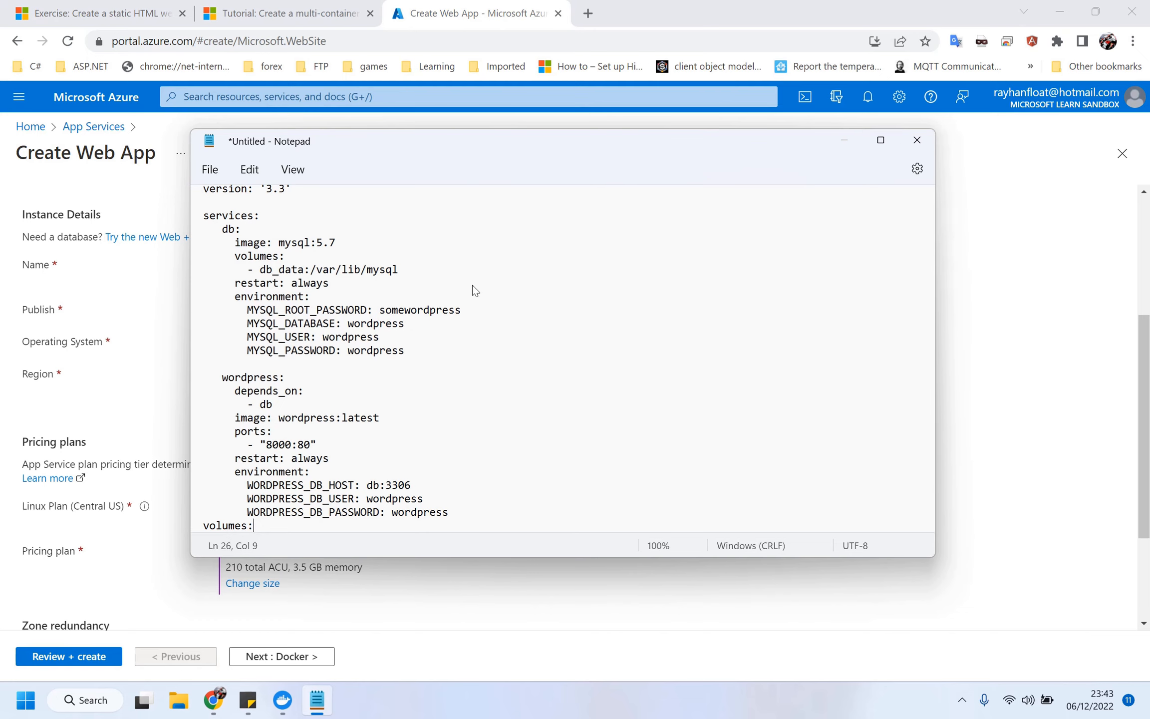
{"action": "left_click", "coordinate": [880, 140]}
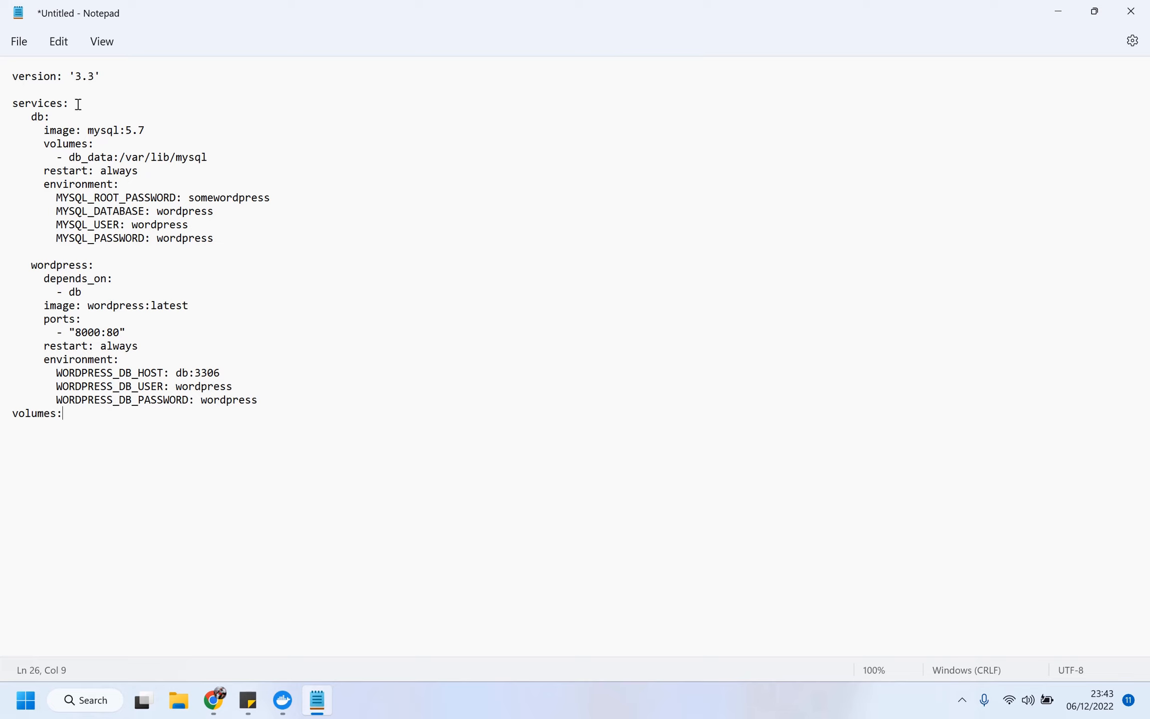
{"action": "left_click_drag", "start_coordinate": [13, 75], "coordinate": [203, 157]}
{"action": "left_click", "coordinate": [203, 156]}
Highlight the services, db with its mysql image, and wordpress depending on db, then return to Chrome.
{"action": "double_click", "coordinate": [36, 102]}
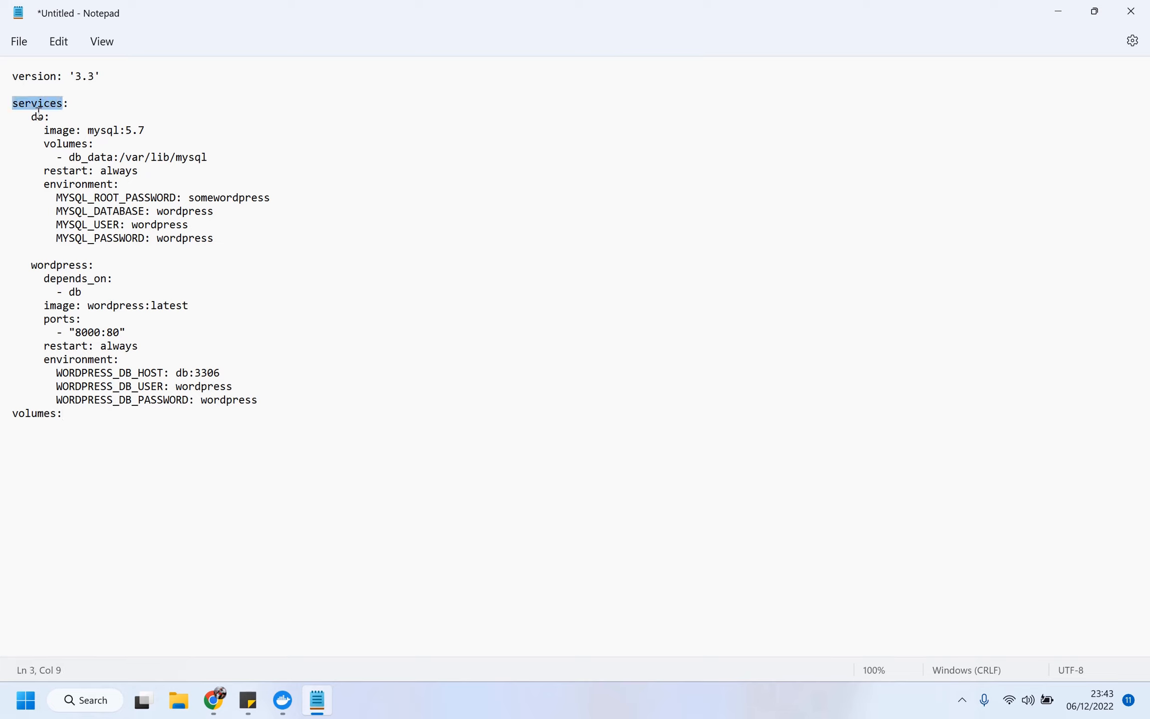
{"action": "double_click", "coordinate": [38, 116]}
{"action": "left_click", "coordinate": [107, 131]}
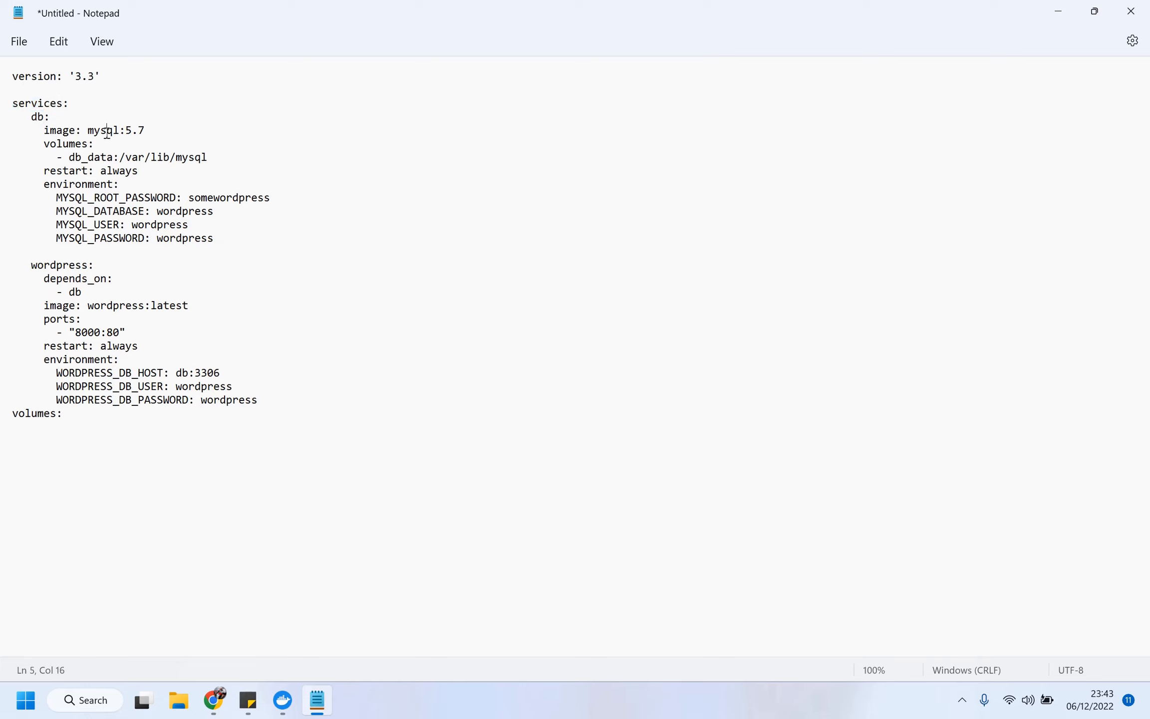
{"action": "double_click", "coordinate": [107, 131]}
{"action": "double_click", "coordinate": [53, 263]}
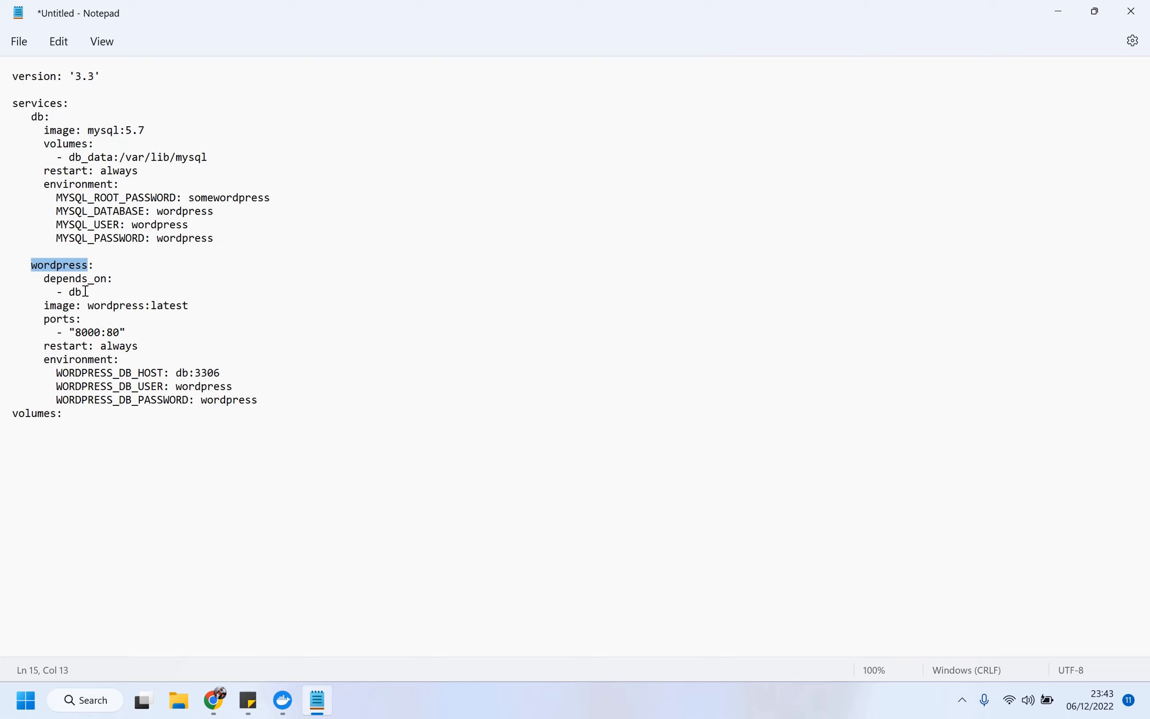
{"action": "left_click_drag", "start_coordinate": [81, 291], "coordinate": [80, 290]}
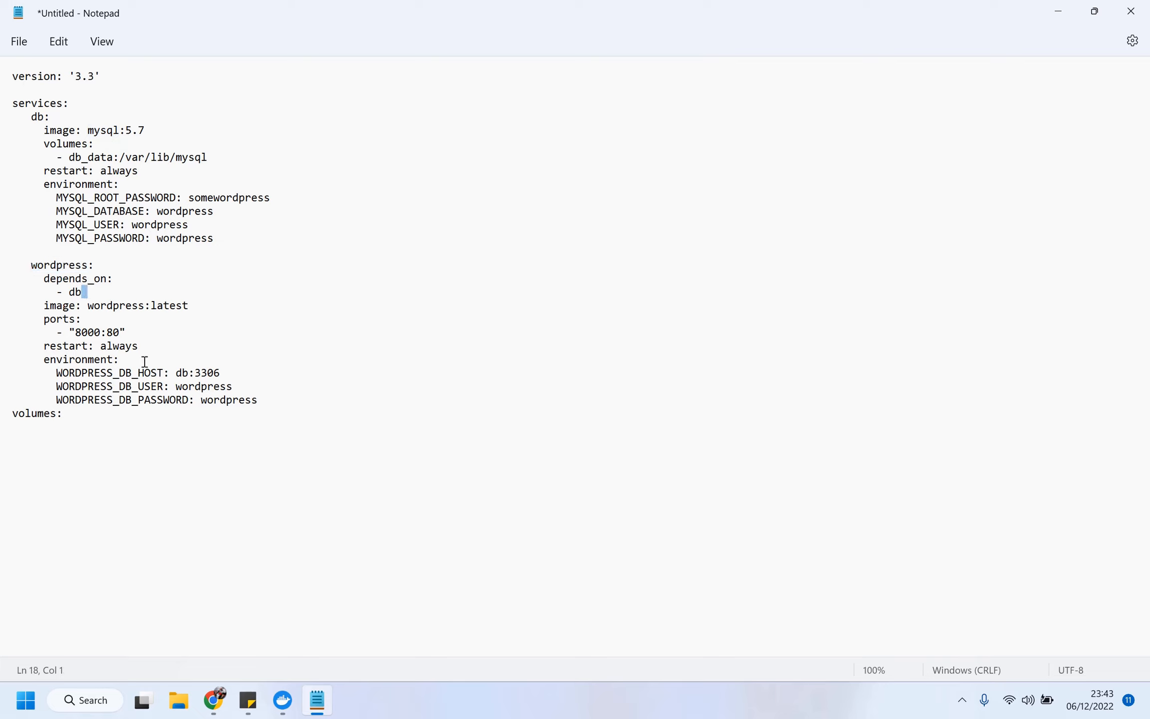
{"action": "left_click", "coordinate": [160, 428]}
{"action": "key", "text": "alt+Tab"}
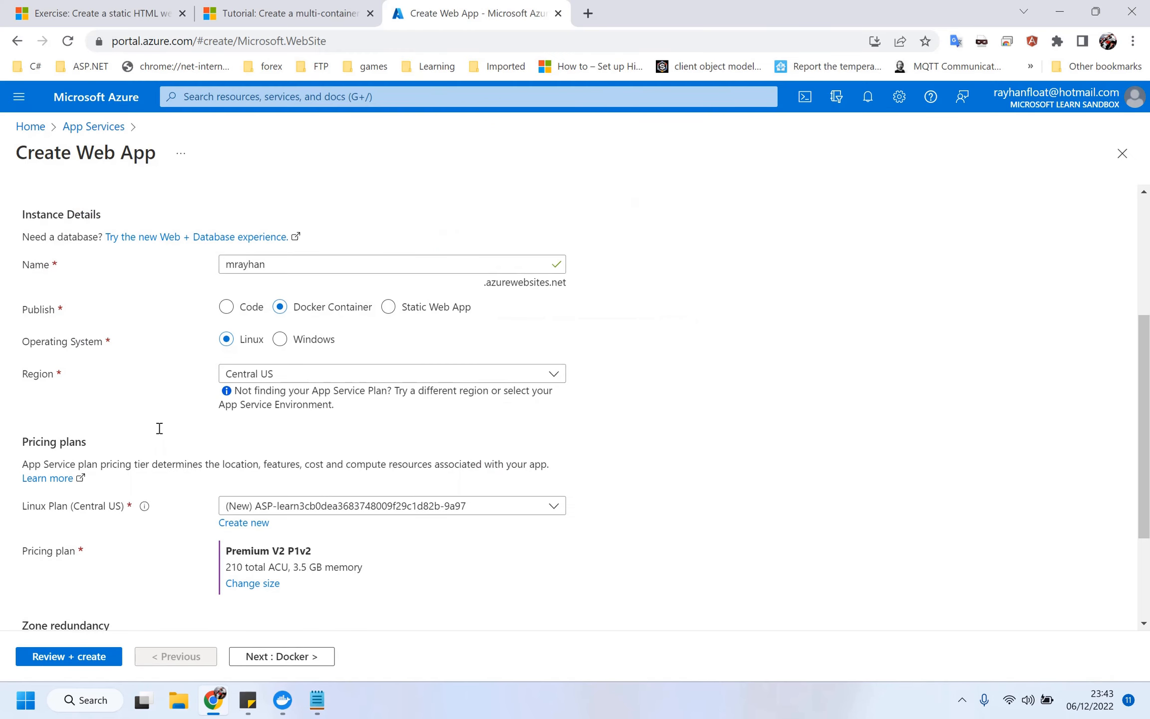
Add a db_data entry under volumes in the Notepad compose file, then return to the portal.
{"action": "left_click", "coordinate": [963, 701]}
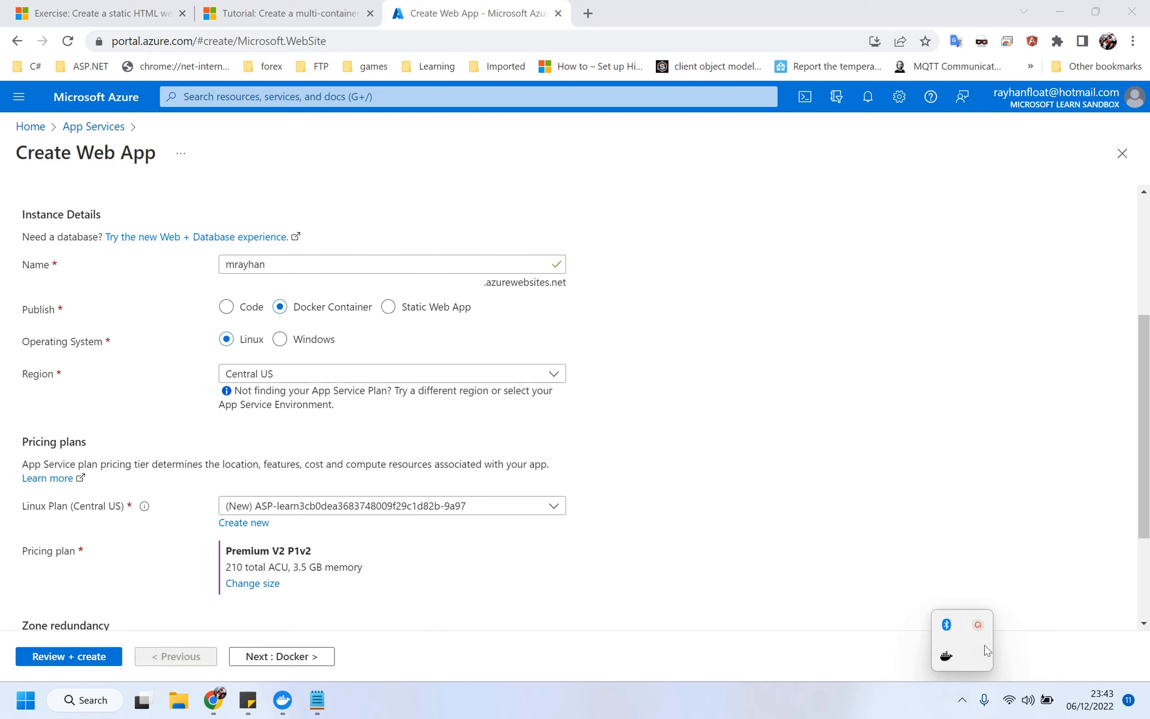
{"action": "left_click", "coordinate": [978, 628]}
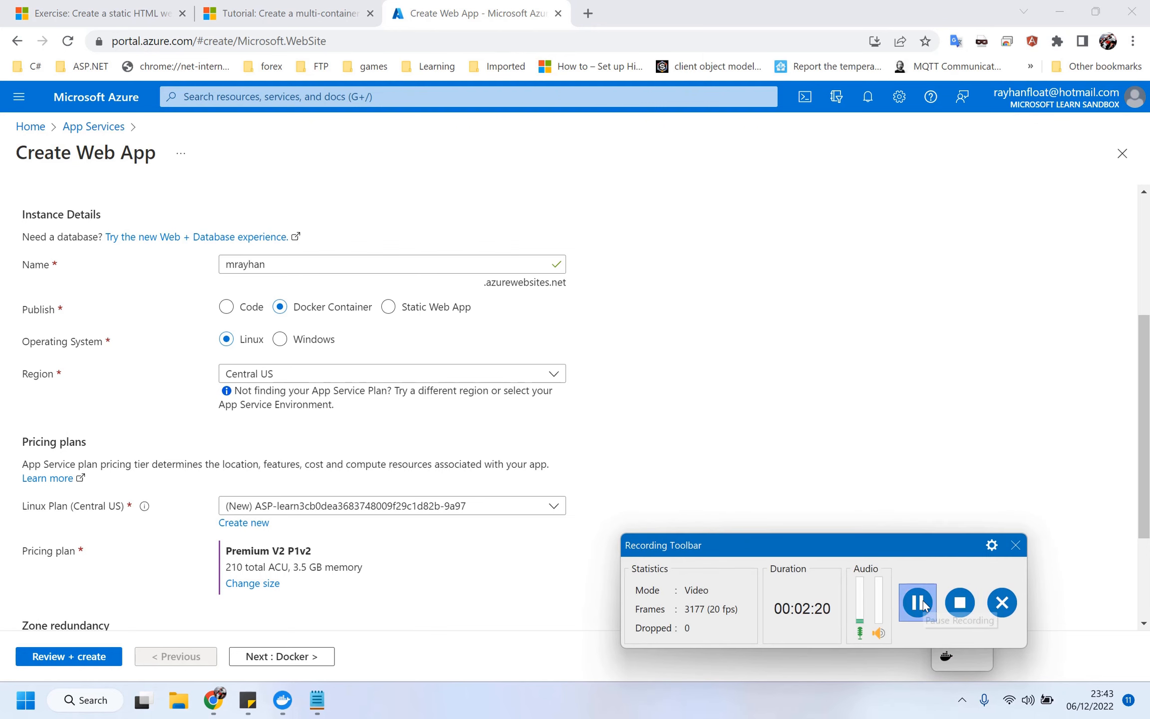
{"action": "key", "text": "alt+Tab"}
{"action": "left_click", "coordinate": [498, 539]}
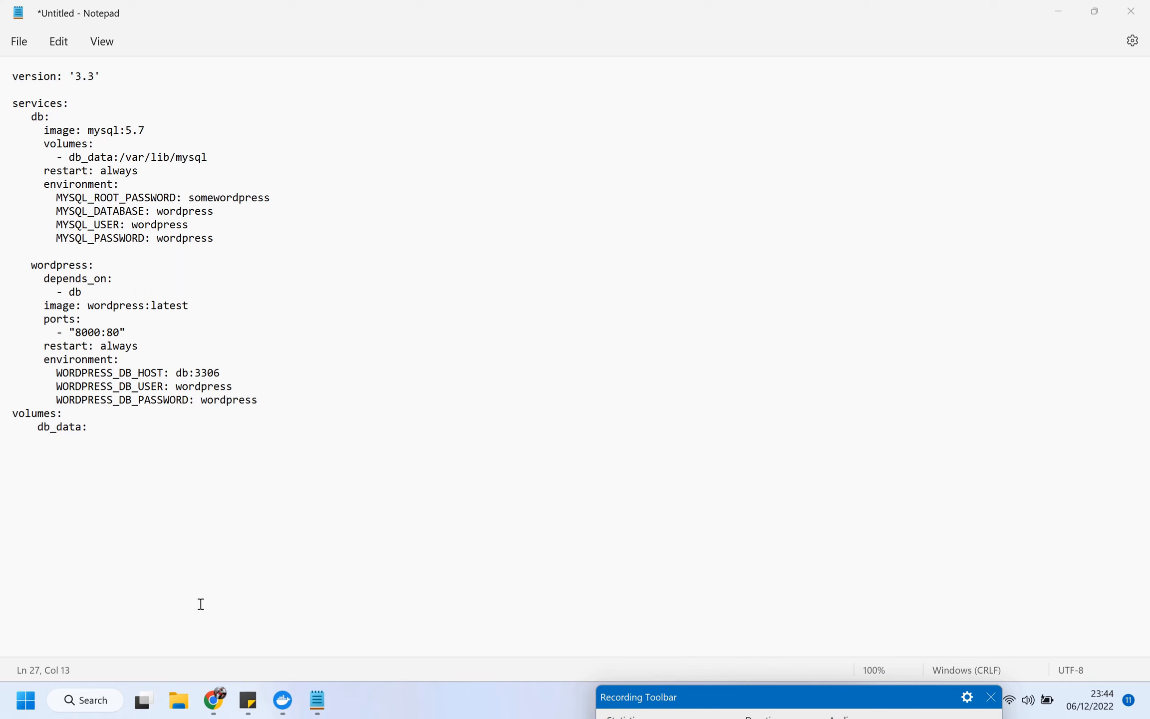
{"action": "left_click", "coordinate": [214, 709]}
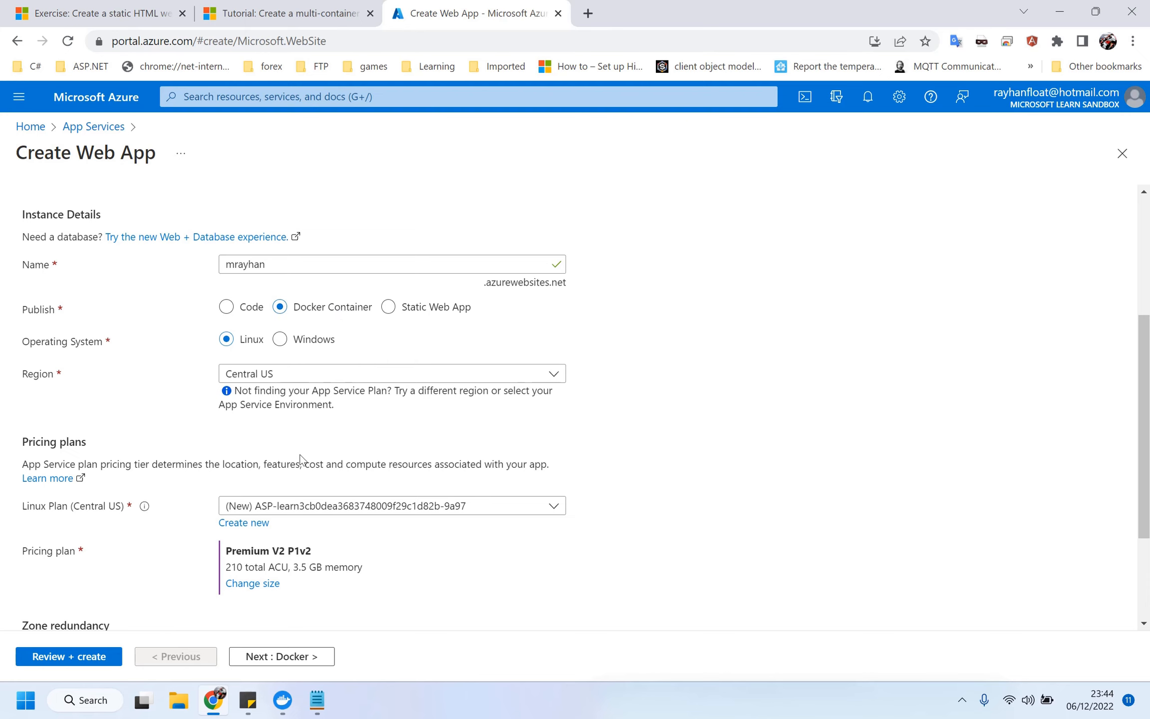
On the Docker step, choose Docker Compose (Preview) with images from Docker Hub.
{"action": "scroll", "coordinate": [300, 458], "scroll_direction": "down", "scroll_amount": 3}
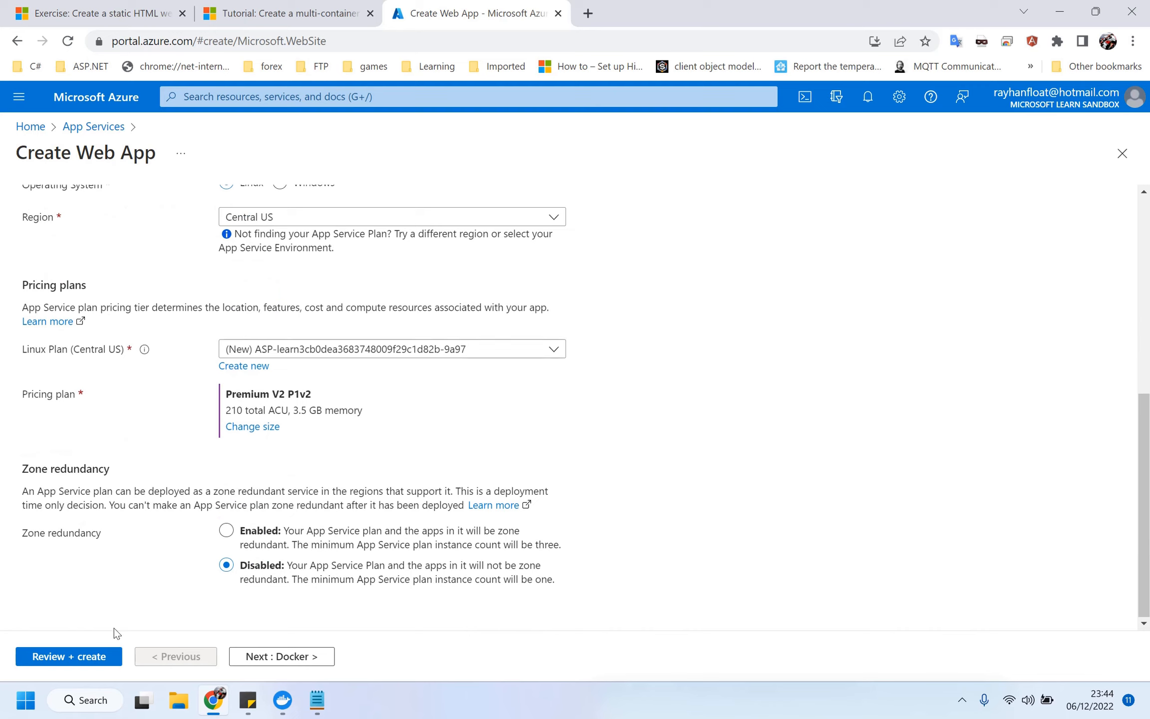
{"action": "left_click", "coordinate": [284, 659]}
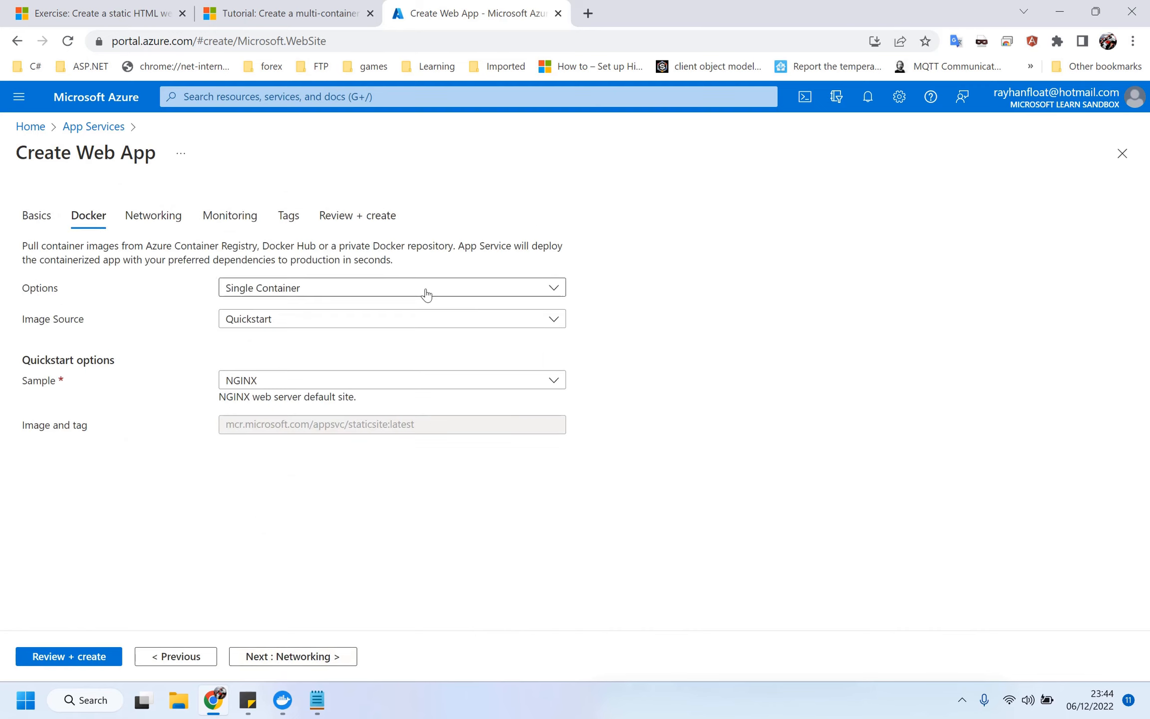
{"action": "left_click", "coordinate": [423, 290]}
{"action": "left_click", "coordinate": [381, 336]}
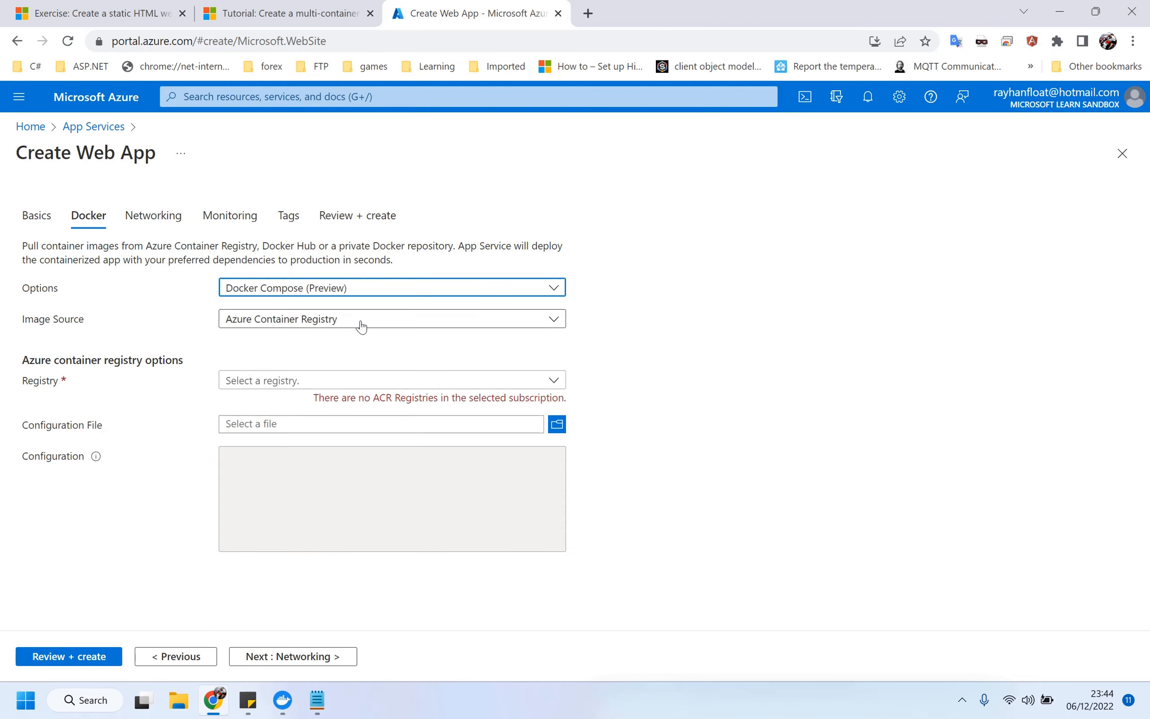
{"action": "left_click", "coordinate": [359, 325]}
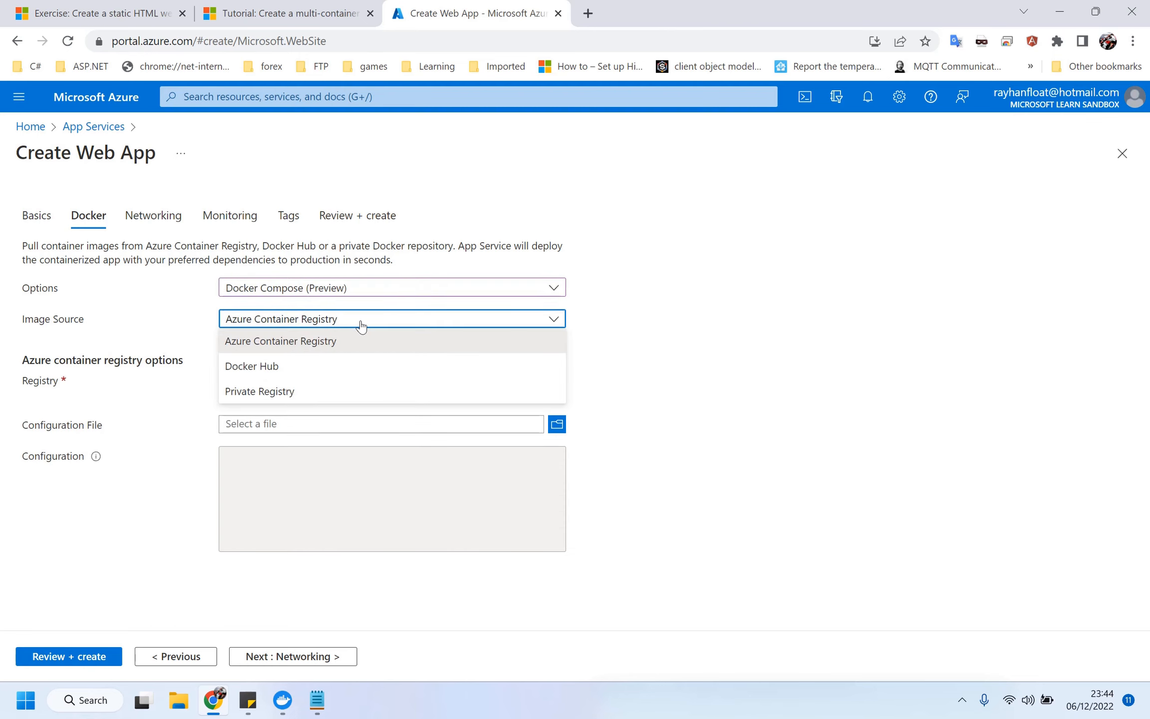
{"action": "left_click", "coordinate": [346, 369]}
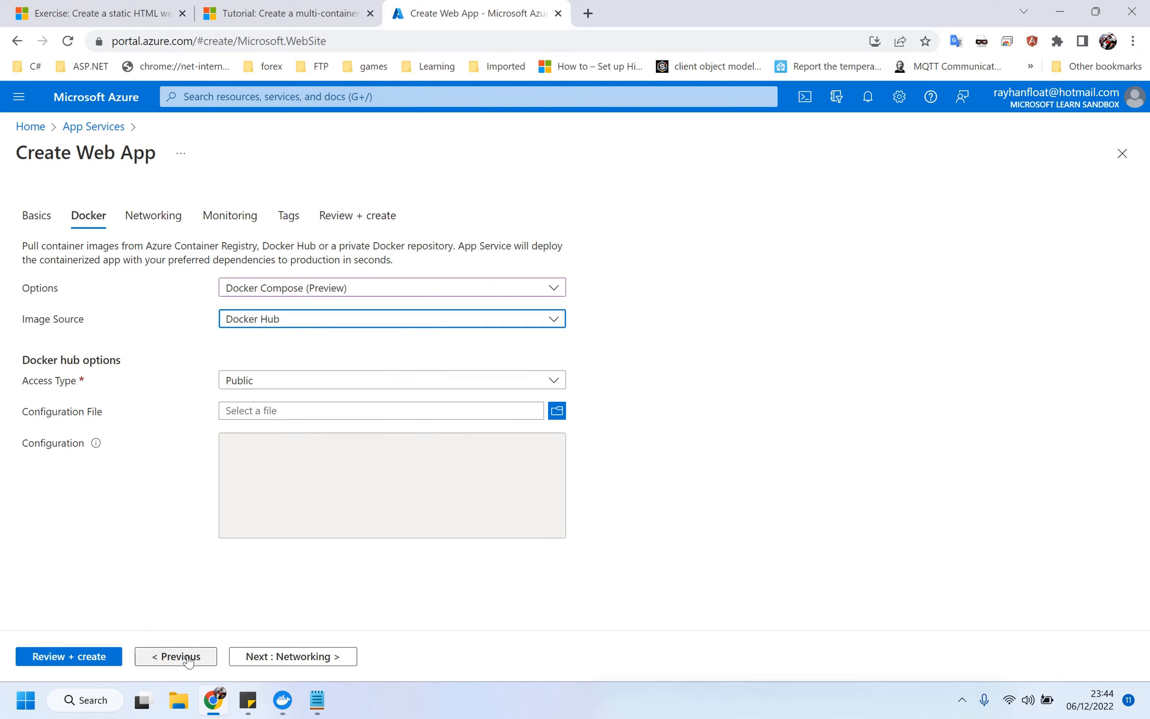
Step through Networking, Monitoring and Tags to the Review + create summary.
{"action": "left_click", "coordinate": [273, 657]}
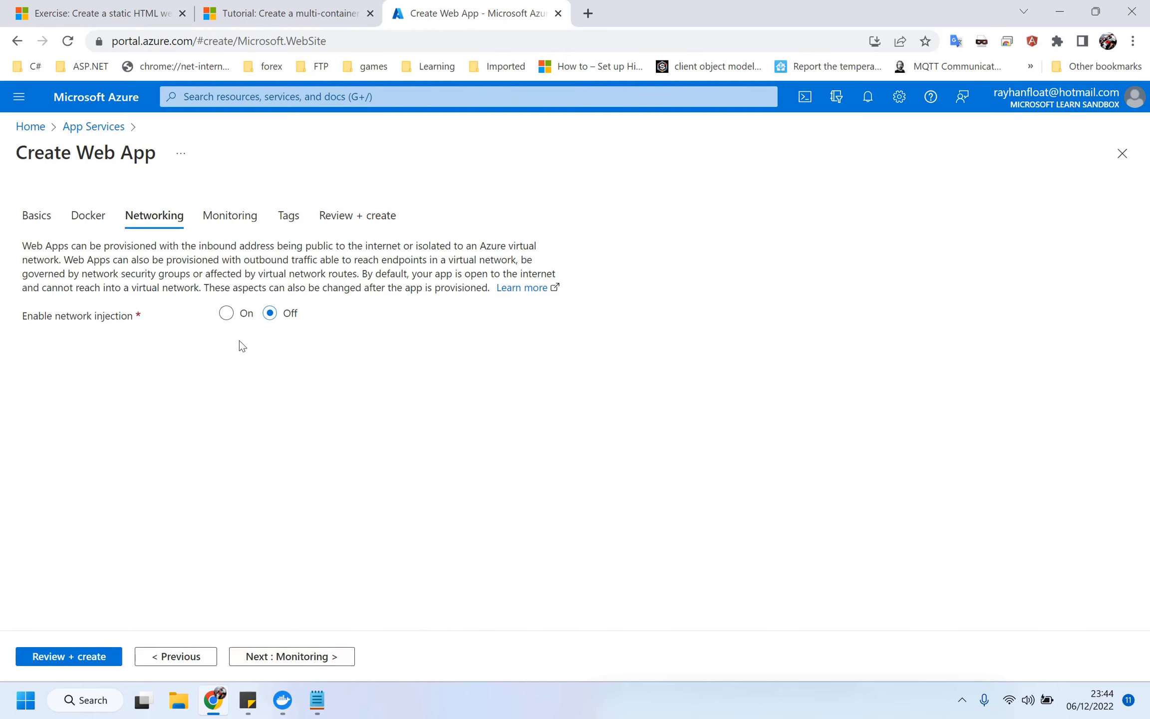
{"action": "left_click", "coordinate": [285, 656]}
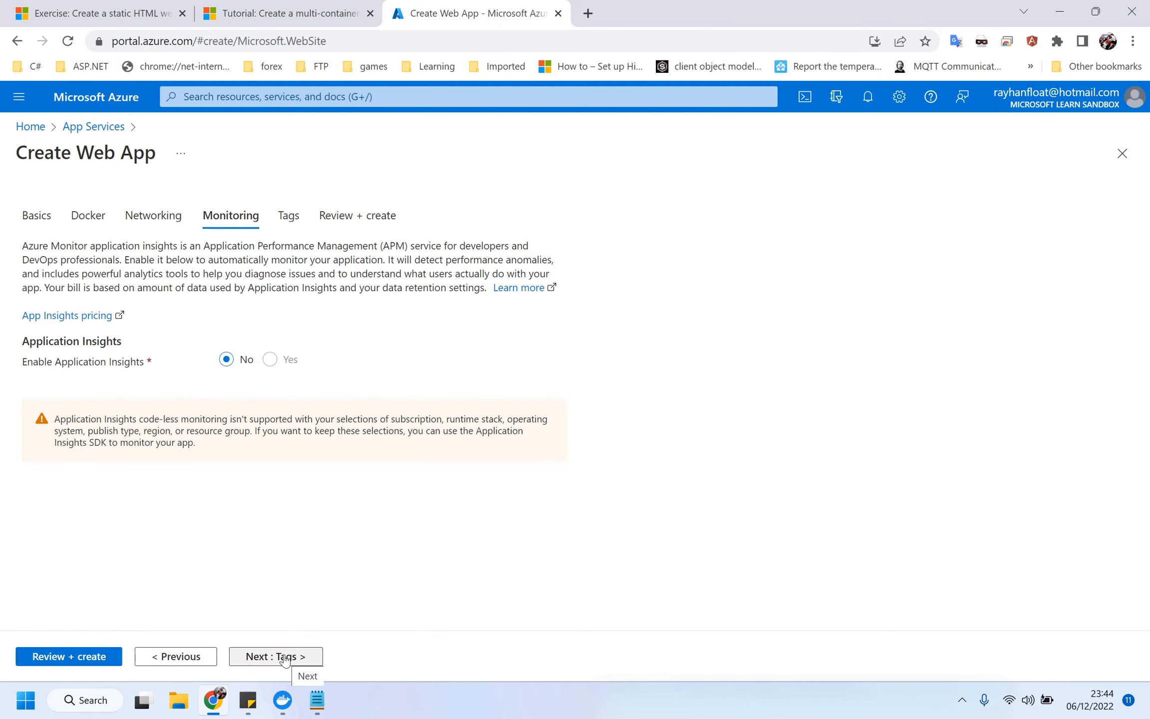
{"action": "left_click", "coordinate": [285, 657]}
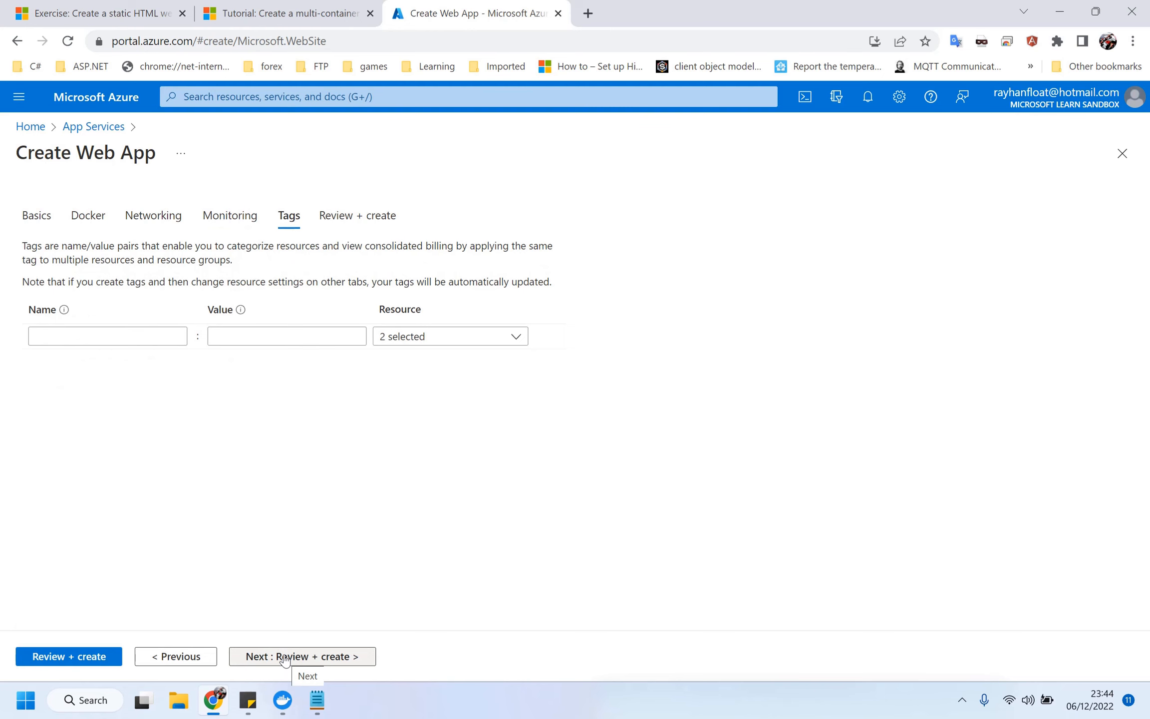
{"action": "left_click", "coordinate": [284, 656]}
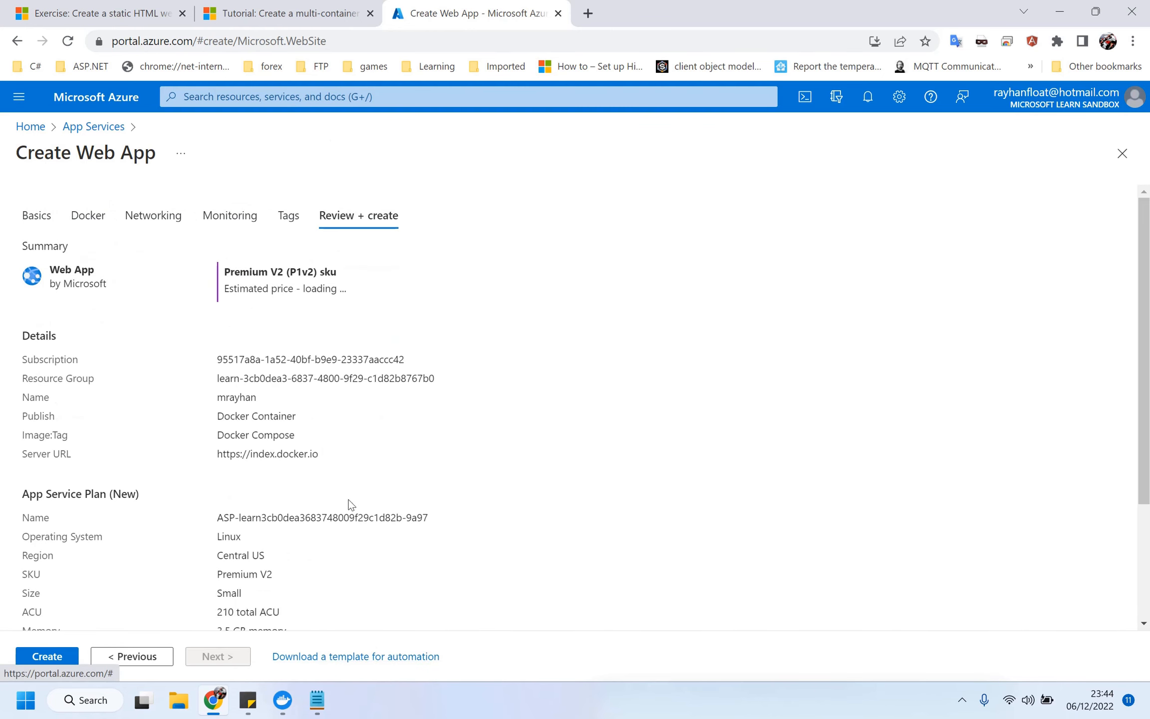
Submit the Premium V2 web app, hit the policy-violation error, and close the form.
{"action": "left_click", "coordinate": [46, 658]}
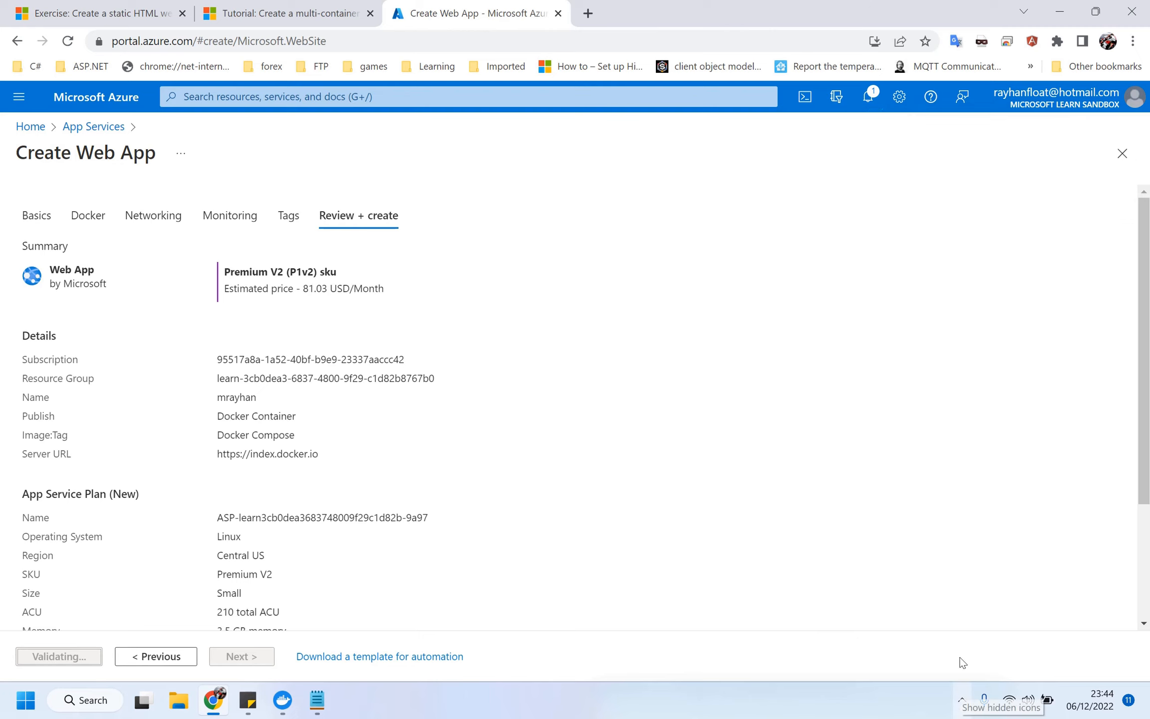
{"action": "left_click", "coordinate": [962, 703]}
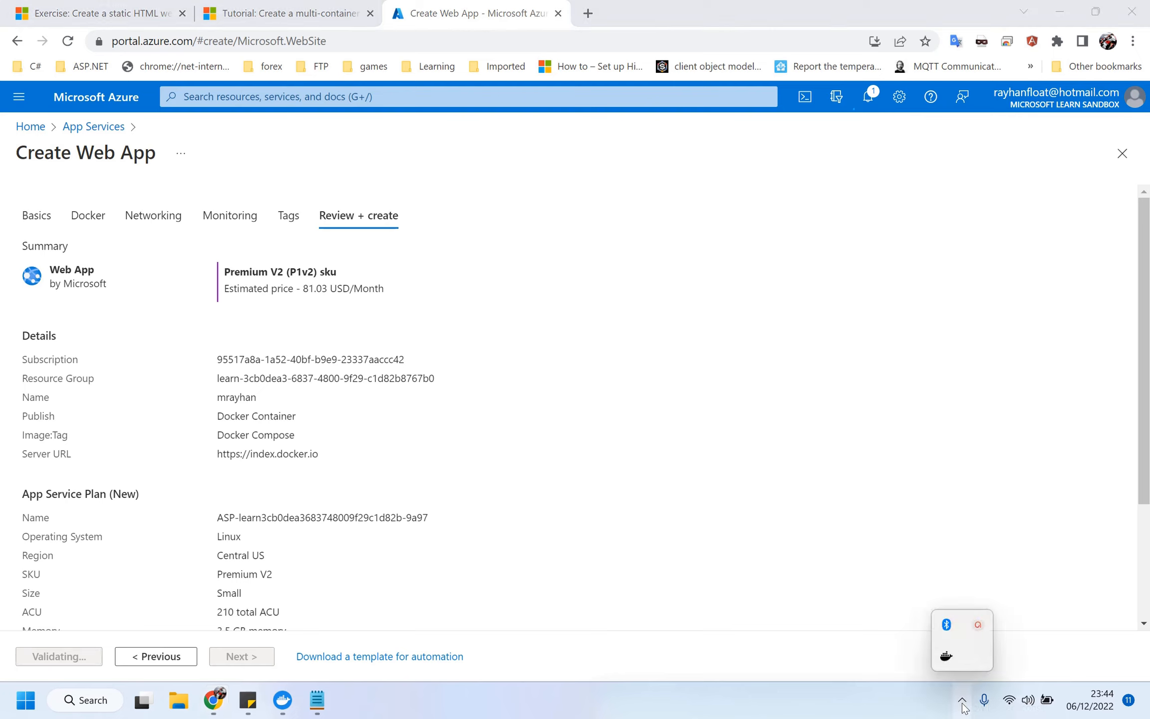
{"action": "left_click", "coordinate": [978, 626]}
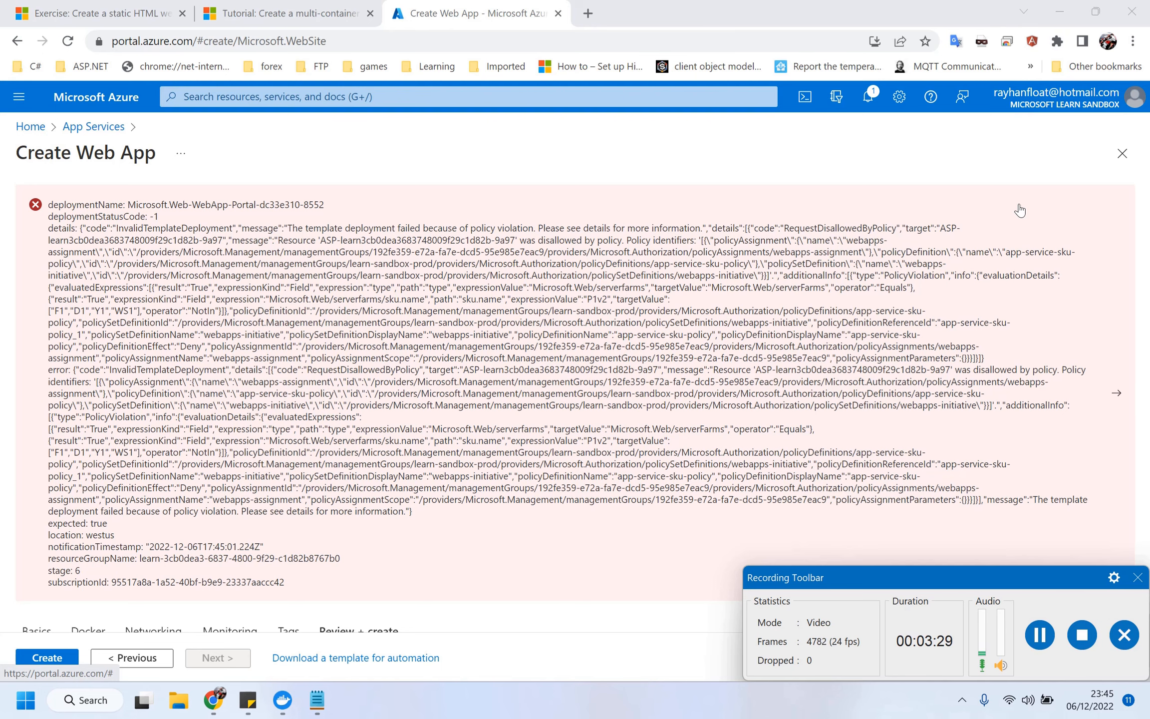
{"action": "left_click", "coordinate": [1120, 156]}
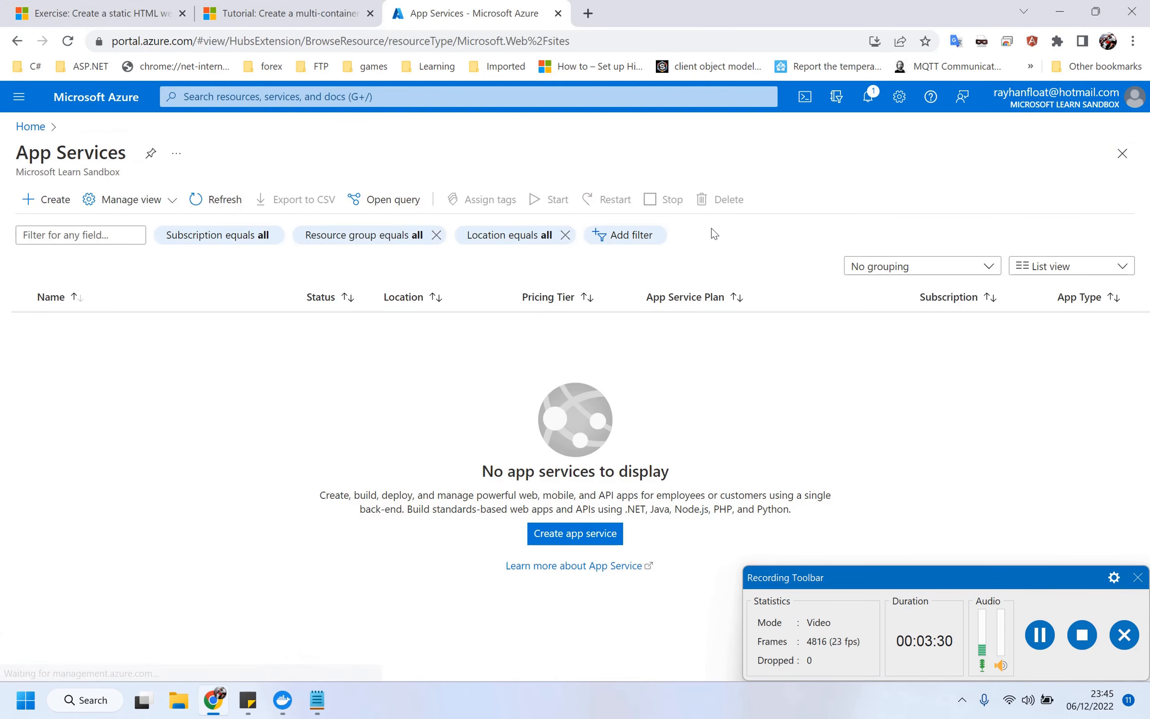
Create a new web app 'mrayhan' in the sandbox resource group, published as Docker Container.
{"action": "left_click", "coordinate": [75, 193]}
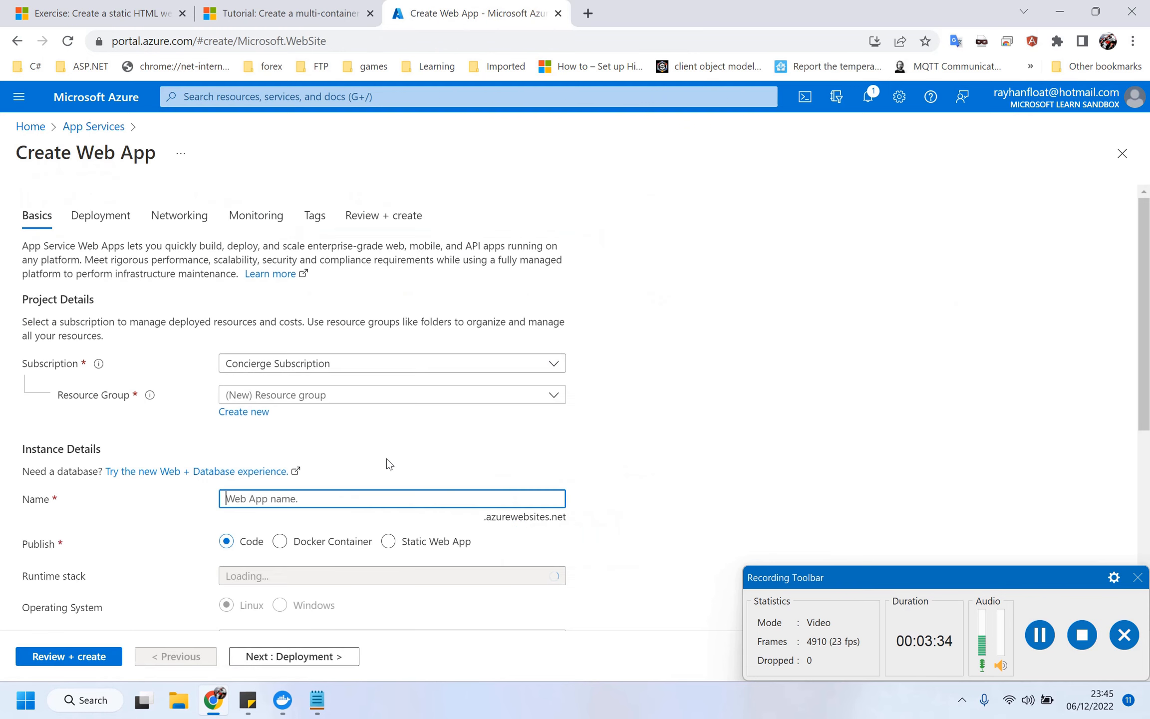
{"action": "left_click", "coordinate": [296, 401]}
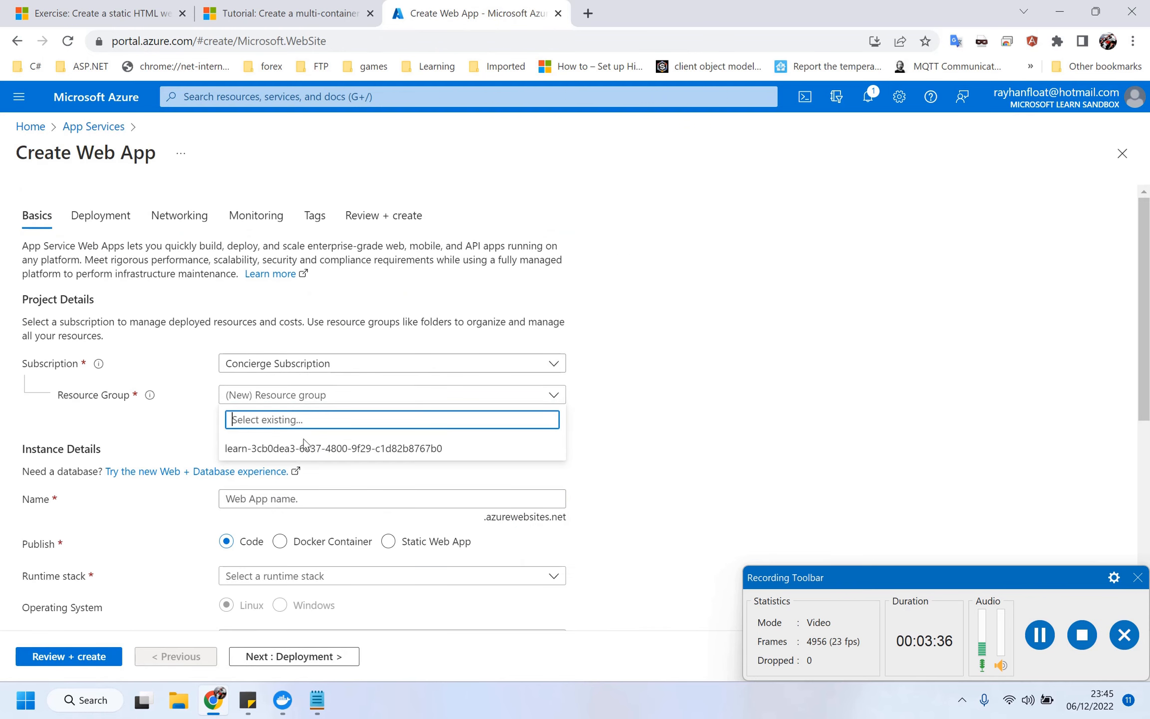
{"action": "left_click", "coordinate": [302, 448]}
{"action": "left_click", "coordinate": [300, 498]}
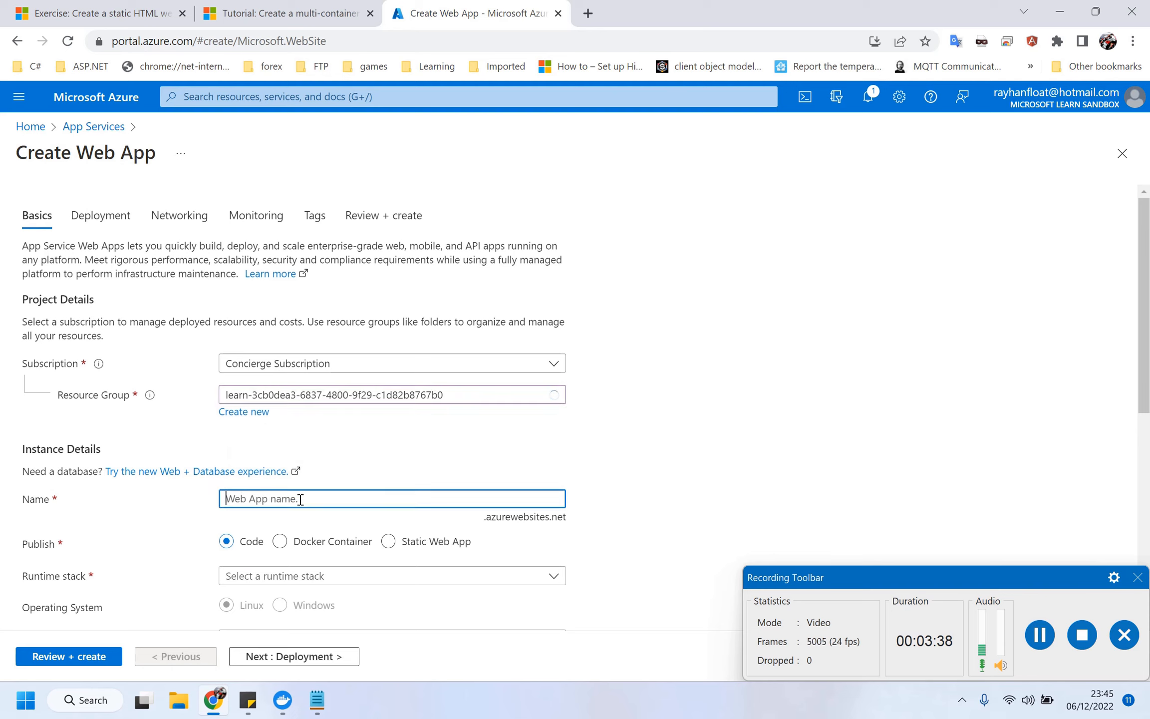
{"action": "type", "text": "mrayhan"}
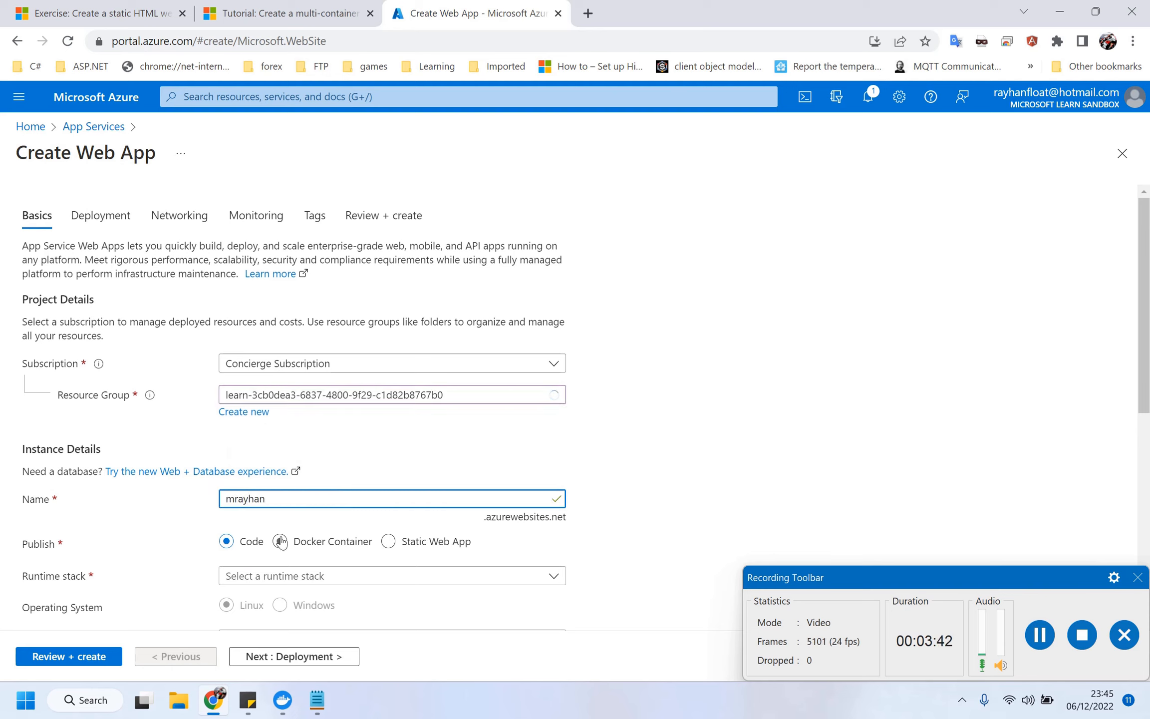
{"action": "left_click", "coordinate": [280, 541]}
{"action": "scroll", "coordinate": [680, 405], "scroll_direction": "down", "scroll_amount": 3}
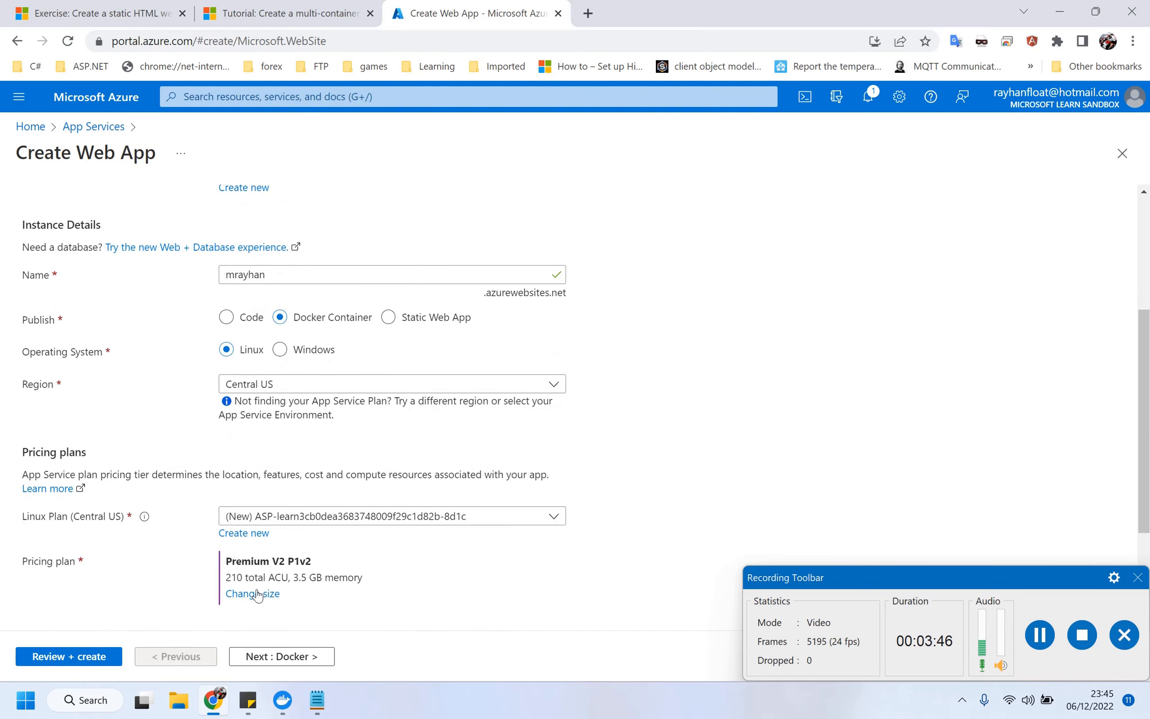
Change the pricing plan to the Dev / Test Basic B1 tier.
{"action": "left_click", "coordinate": [253, 593]}
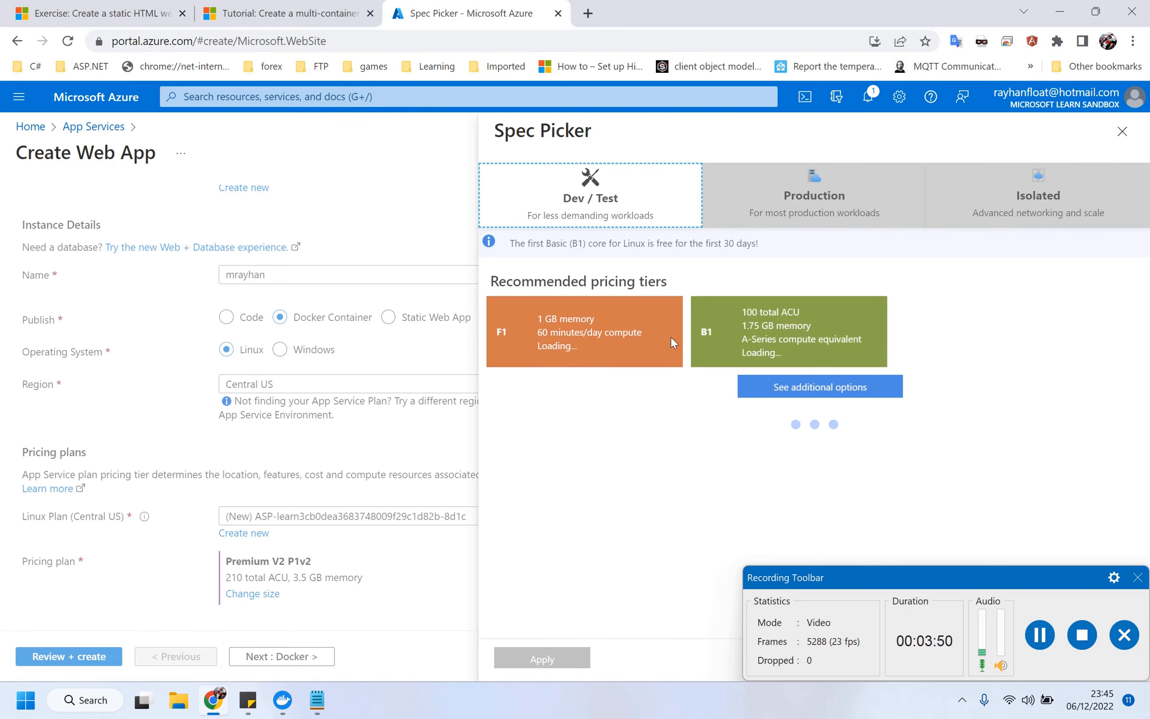
{"action": "left_click", "coordinate": [630, 202]}
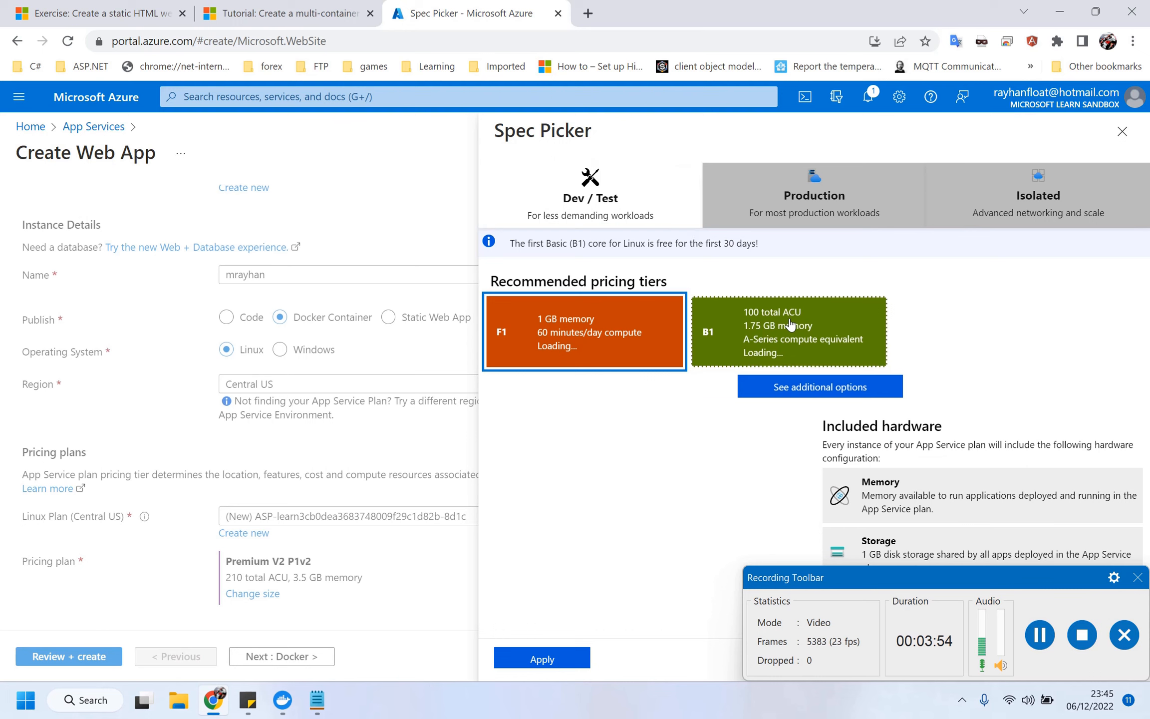
{"action": "left_click", "coordinate": [790, 324]}
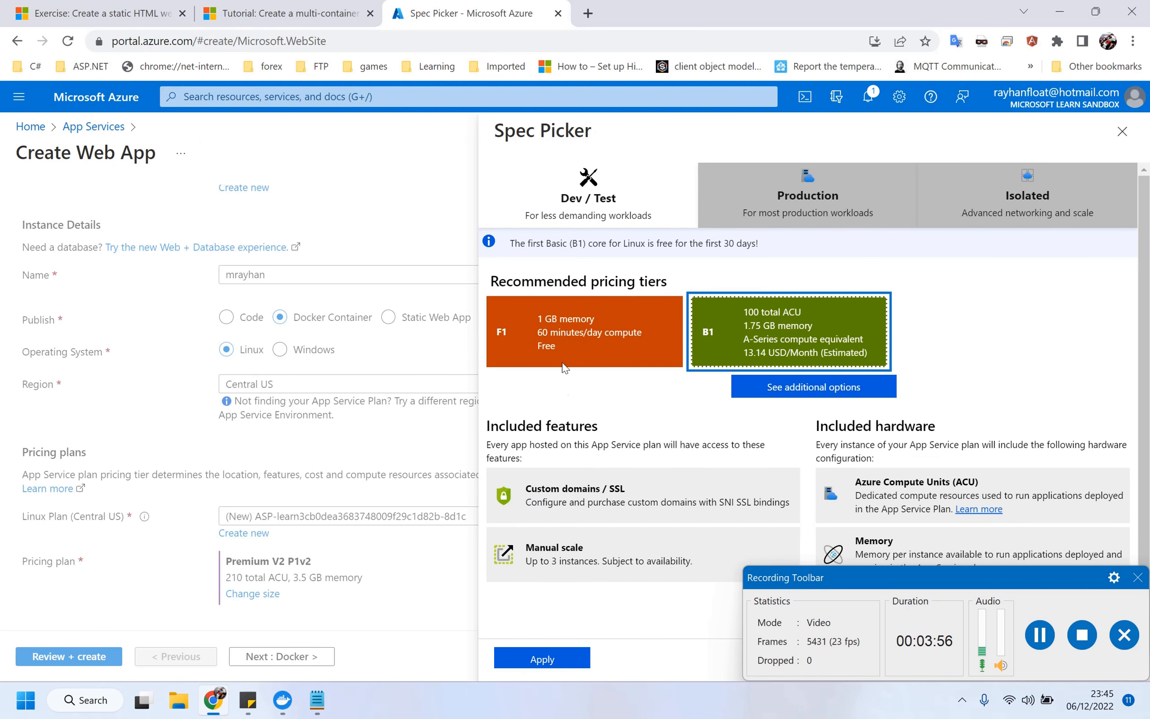
{"action": "left_click", "coordinate": [542, 658]}
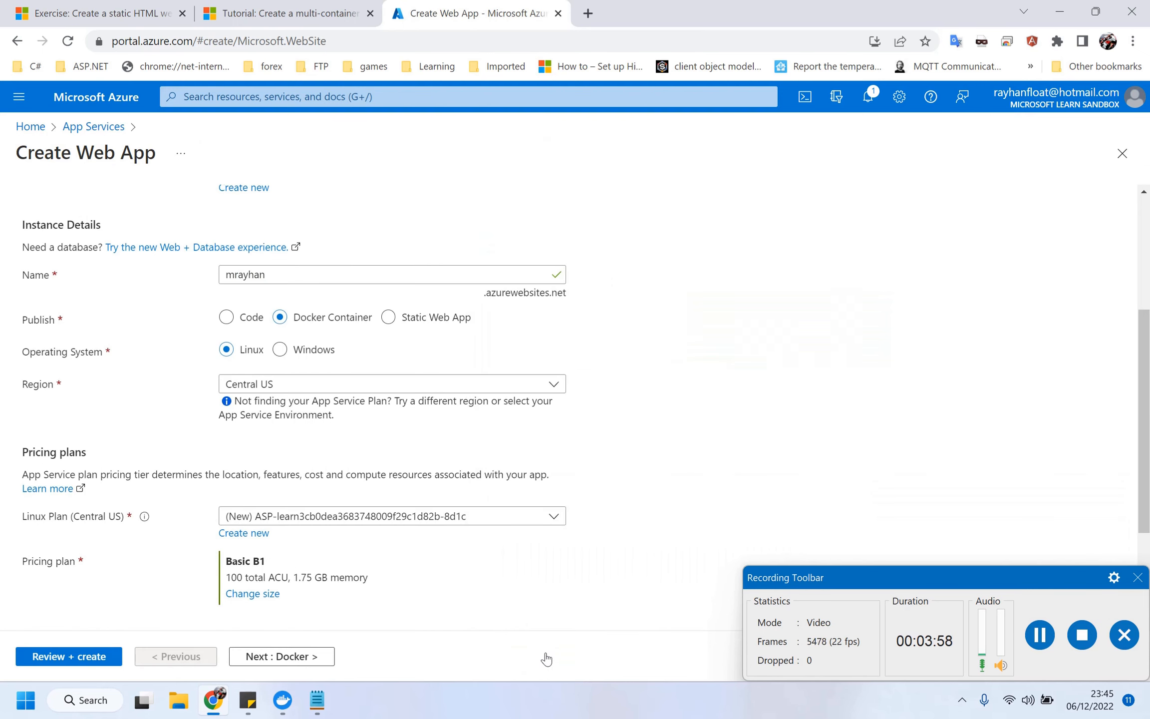
Set container options to Docker Compose (Preview) with Docker Hub as the image source.
{"action": "left_click", "coordinate": [279, 655]}
{"action": "left_click", "coordinate": [303, 295]}
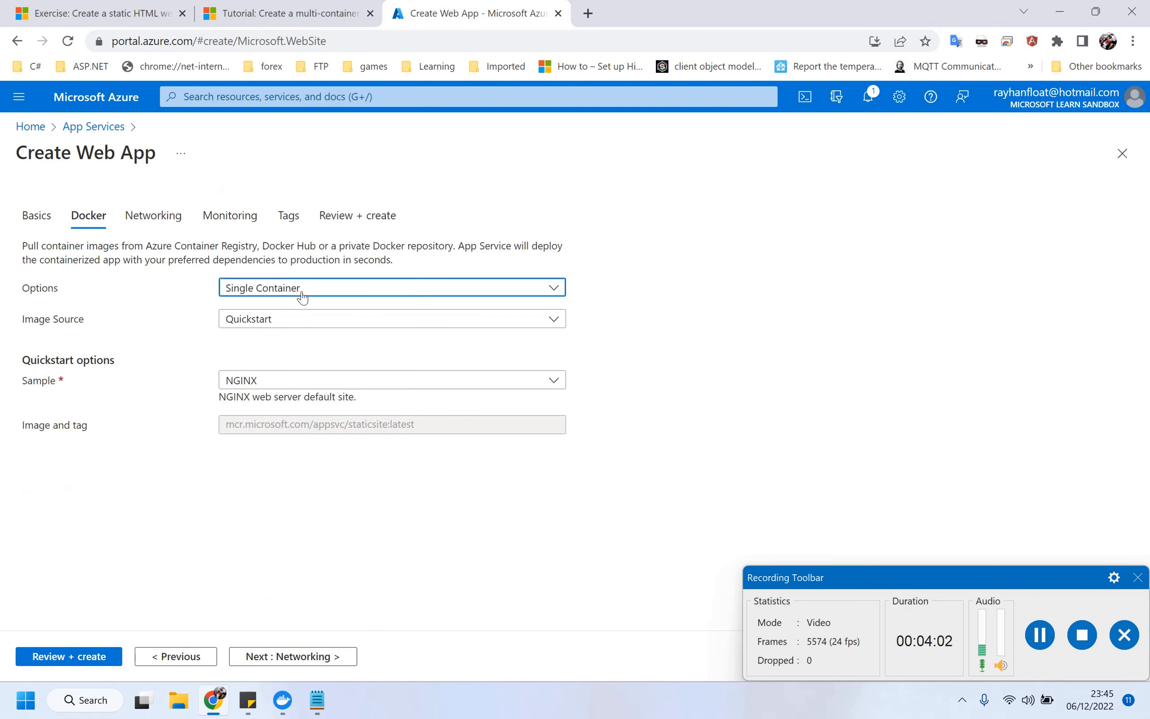
{"action": "left_click", "coordinate": [303, 332]}
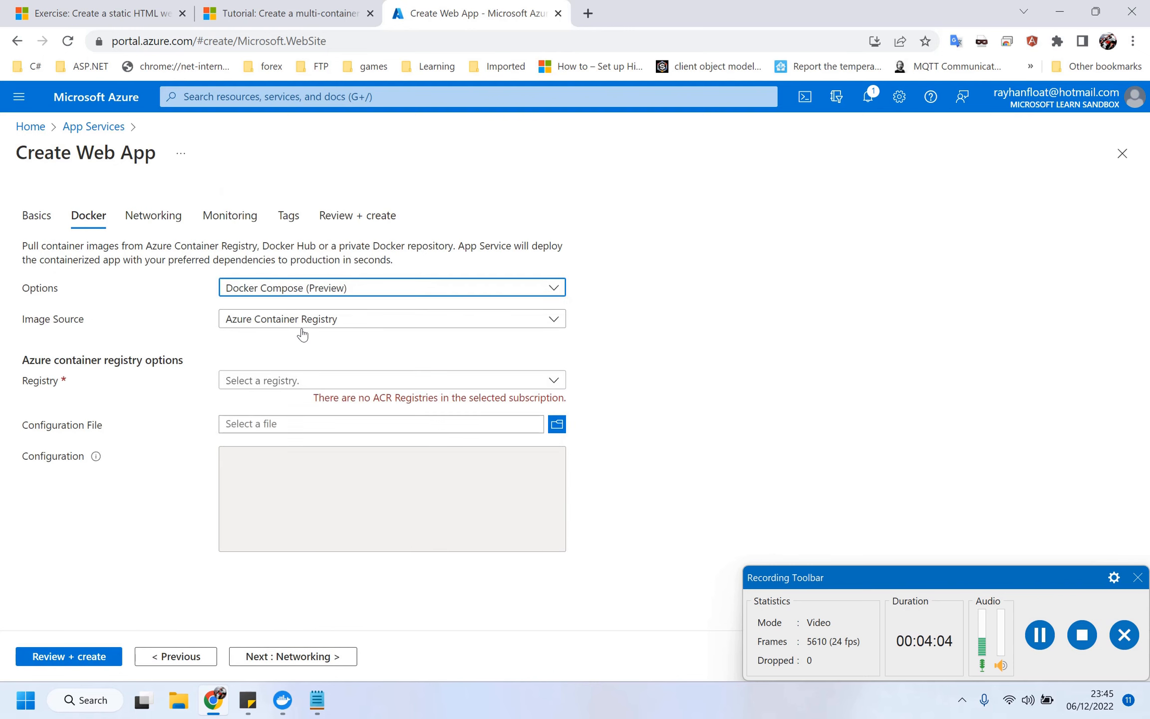
{"action": "left_click", "coordinate": [298, 381]}
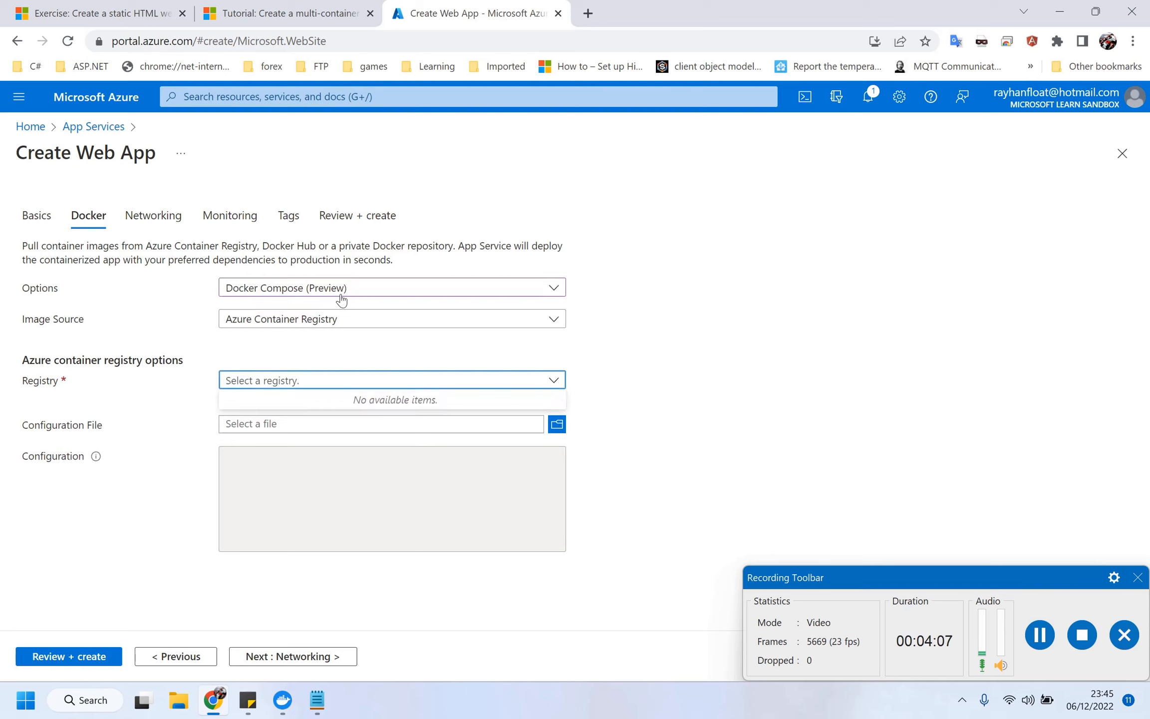
{"action": "left_click", "coordinate": [333, 320]}
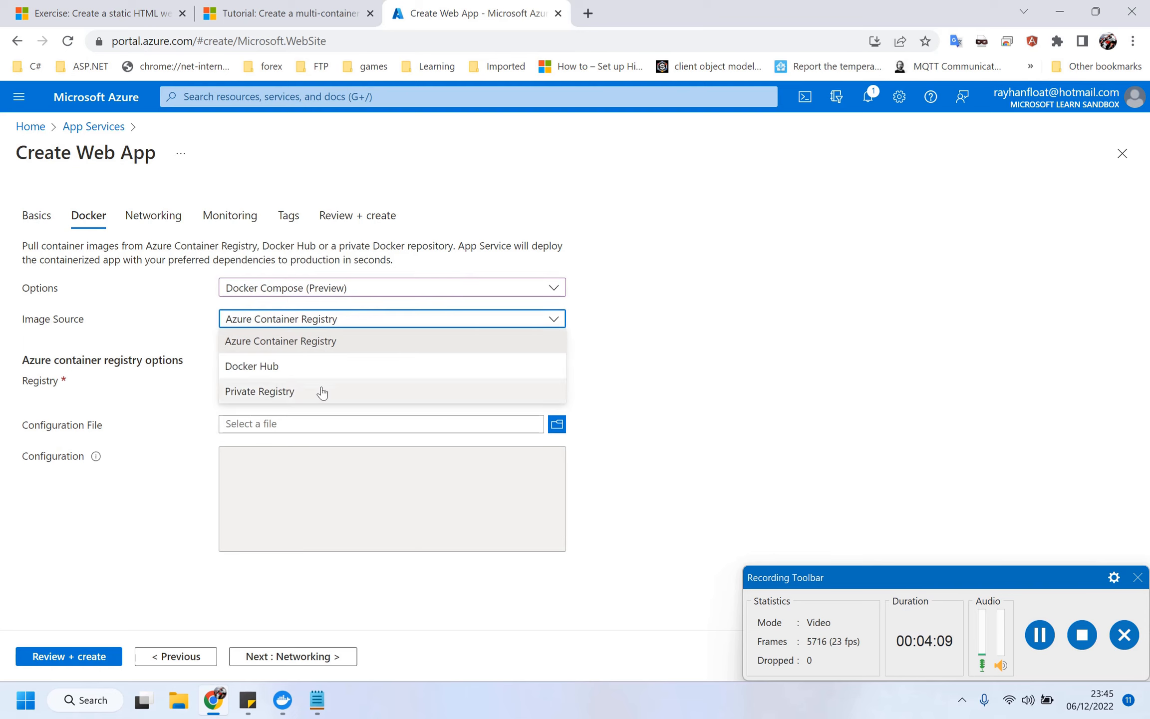
{"action": "left_click", "coordinate": [300, 372]}
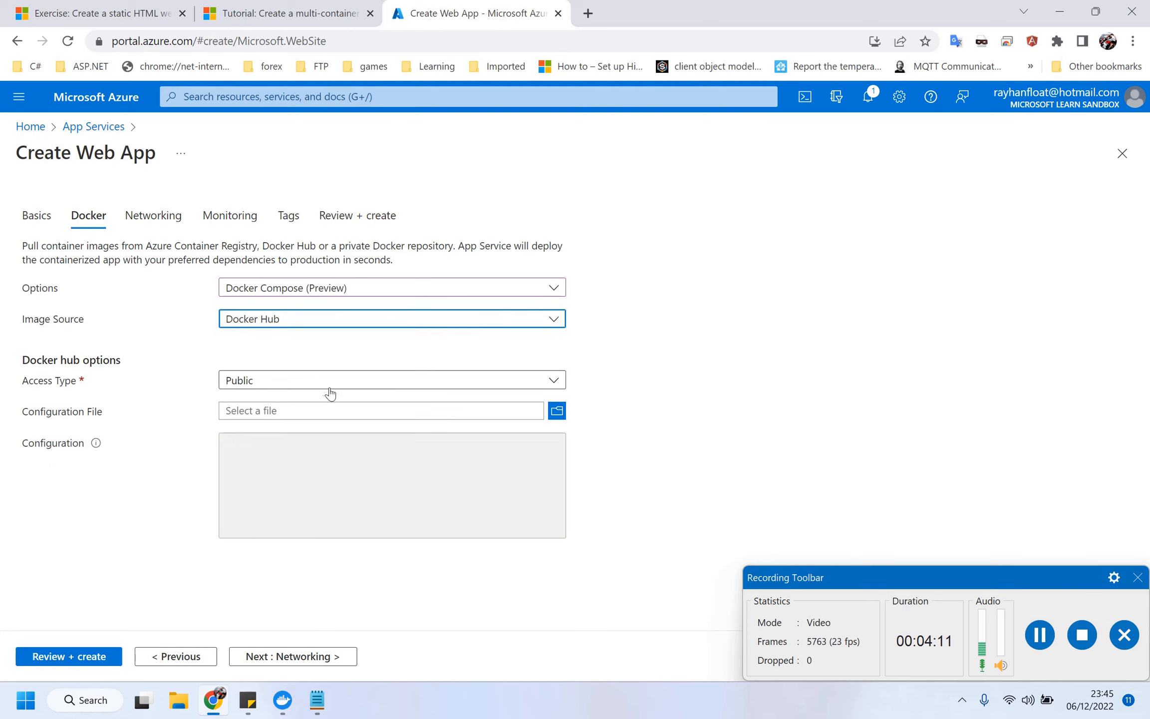
{"action": "left_click", "coordinate": [331, 388]}
Keep Public Docker Hub access, skip to Review + create, and create the B1 web app.
{"action": "left_click", "coordinate": [329, 395]}
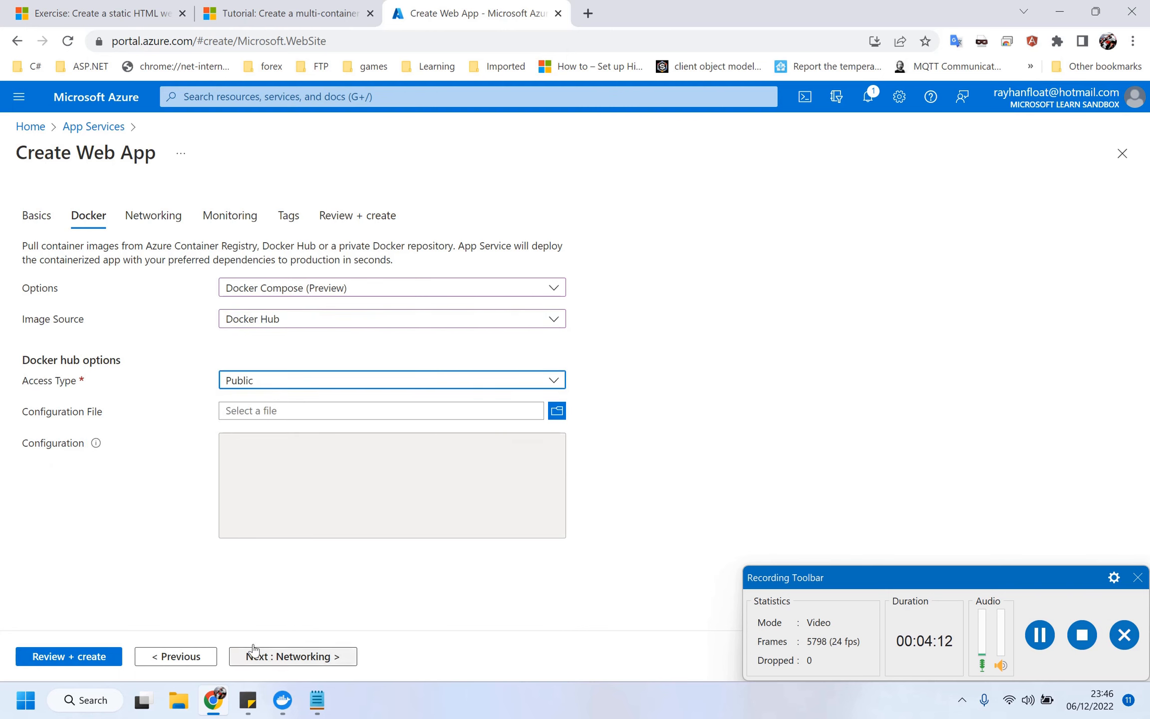
{"action": "left_click", "coordinate": [274, 658]}
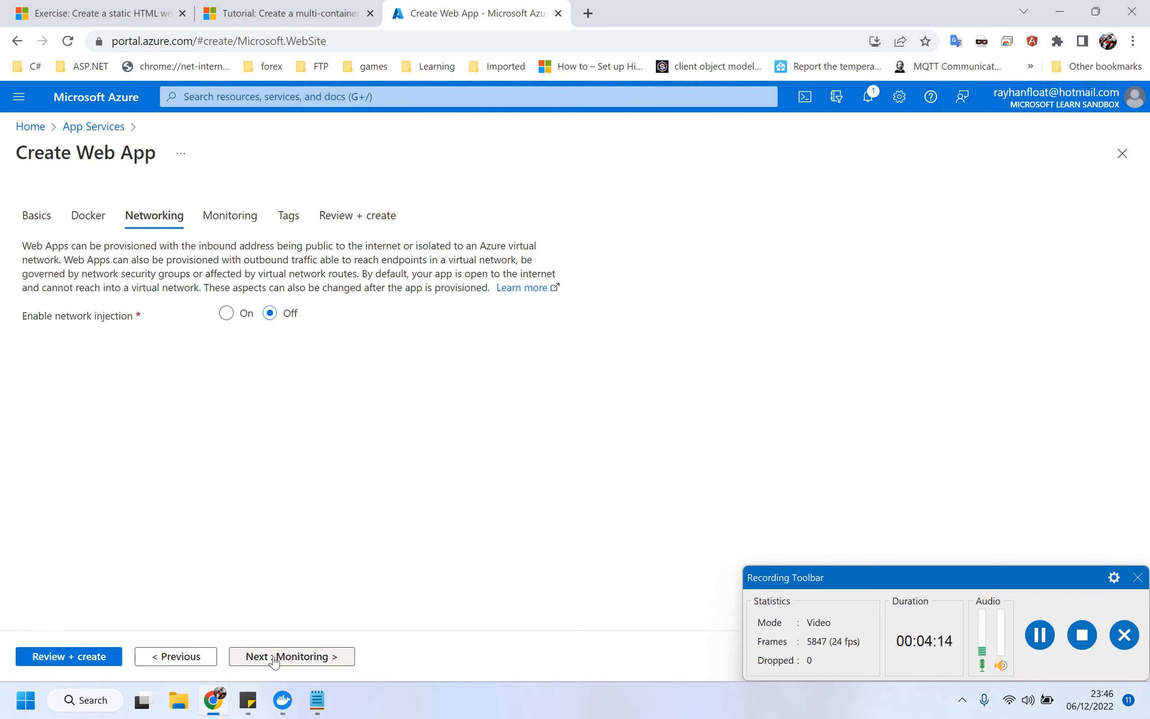
{"action": "left_click", "coordinate": [273, 658]}
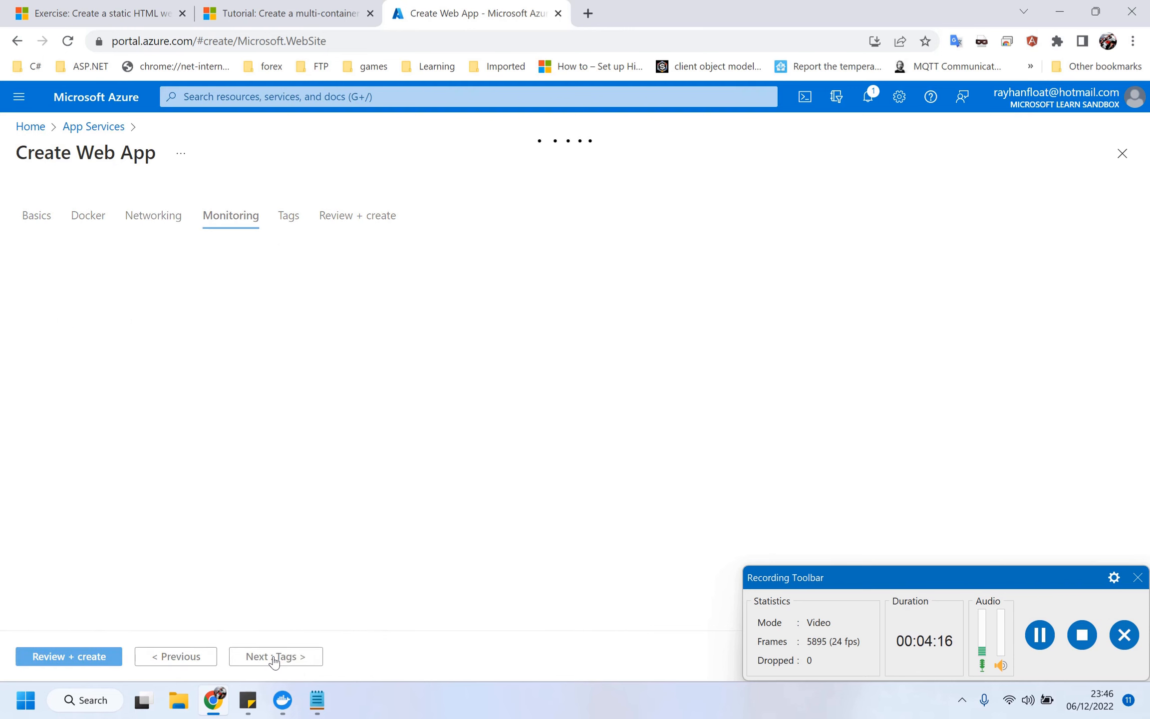
{"action": "left_click", "coordinate": [274, 658]}
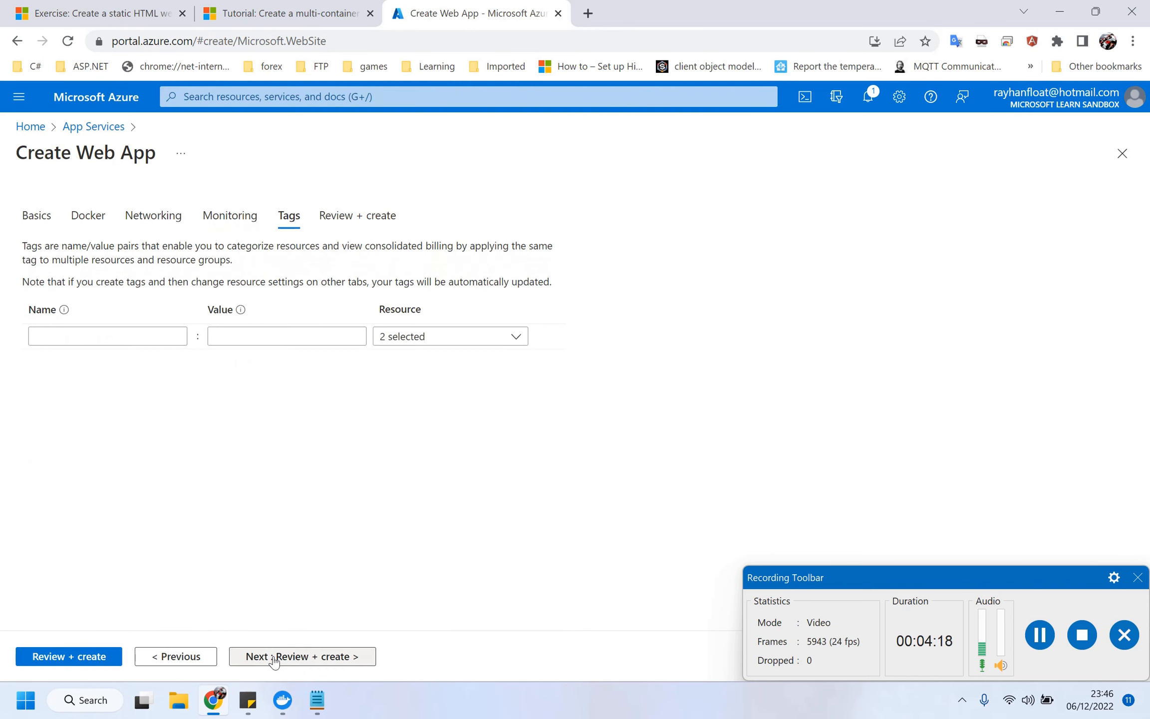
{"action": "left_click", "coordinate": [274, 658]}
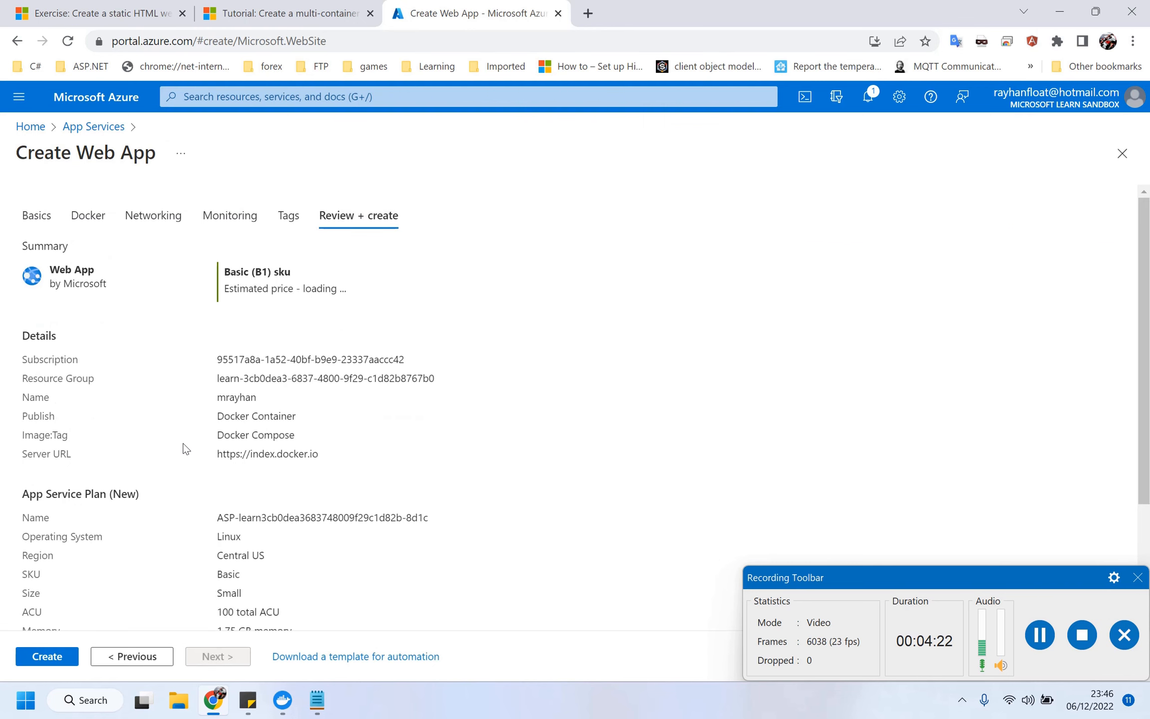
{"action": "left_click", "coordinate": [49, 656]}
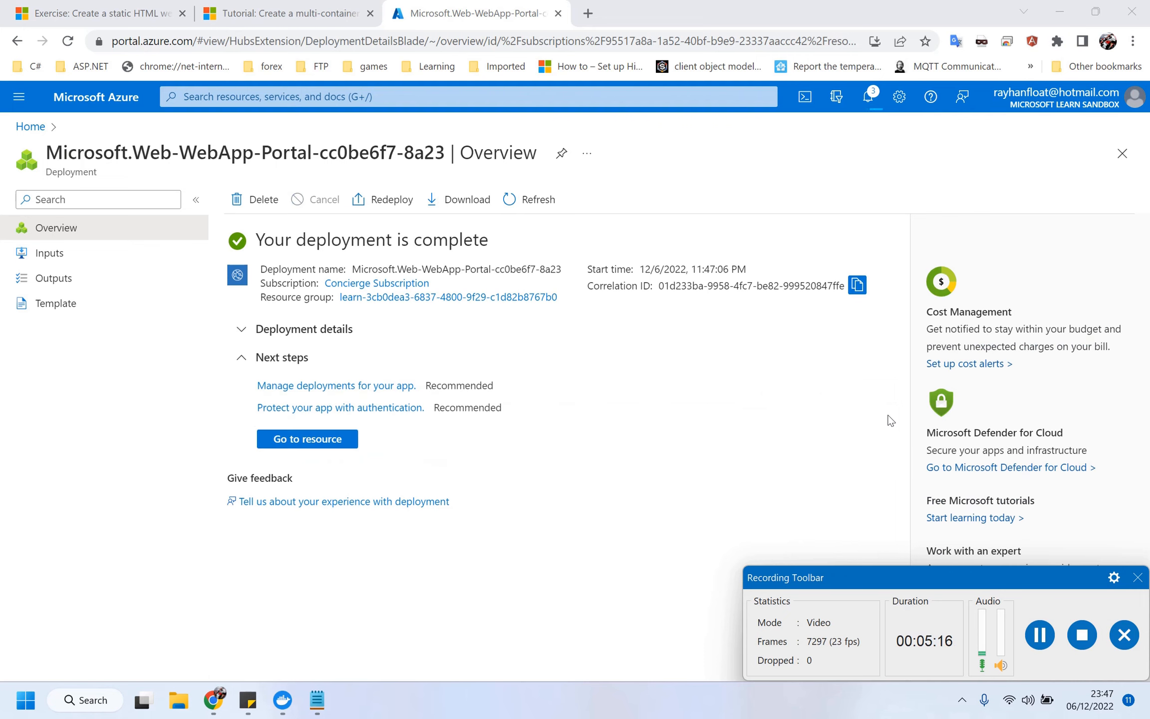
Open the mrayhan app service from the App Services list and expand its details view.
{"action": "left_click", "coordinate": [332, 439]}
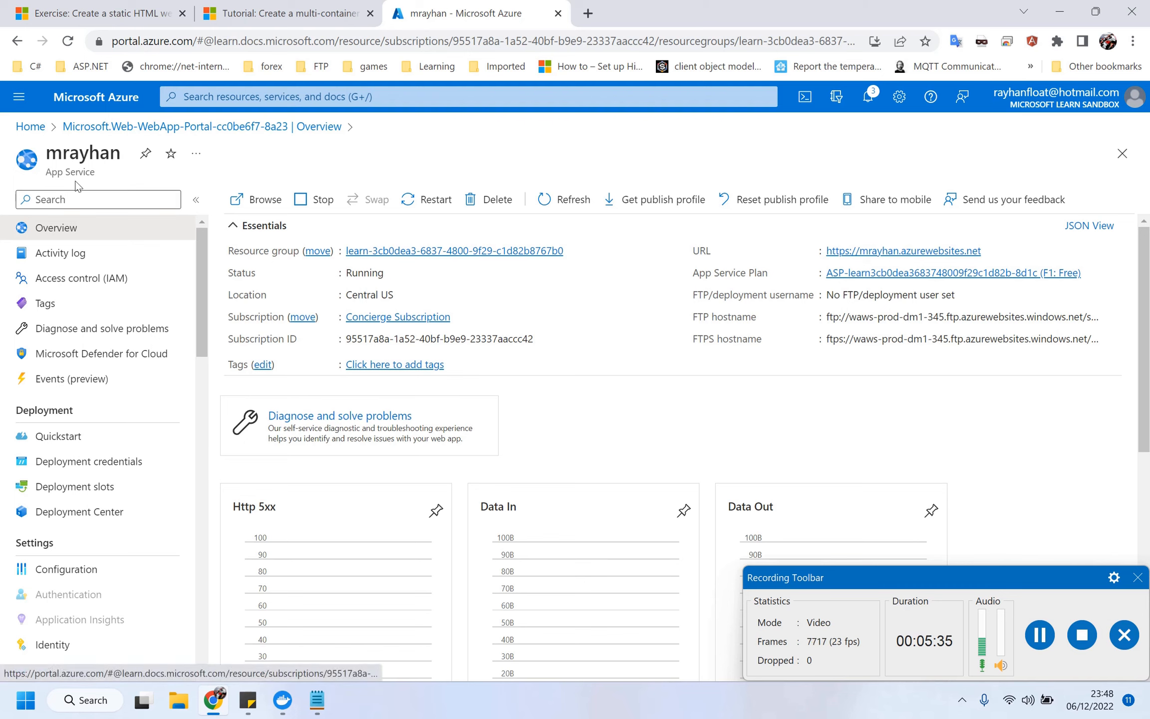
{"action": "left_click", "coordinate": [31, 126]}
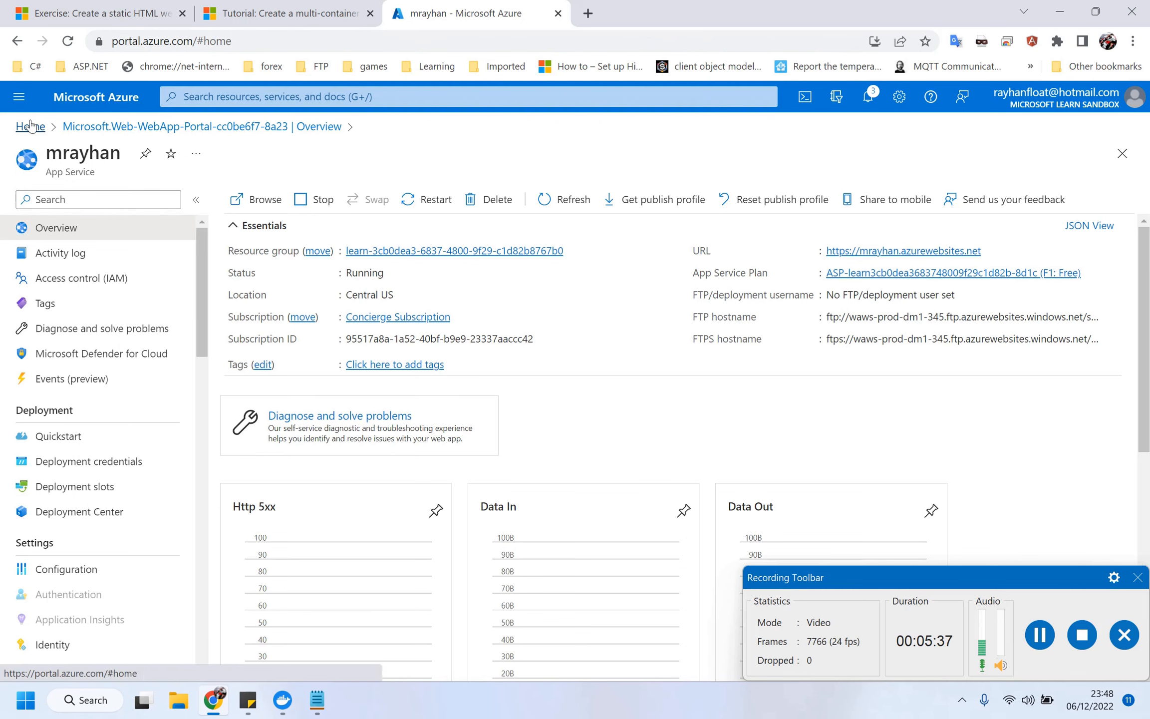
{"action": "left_click", "coordinate": [276, 185]}
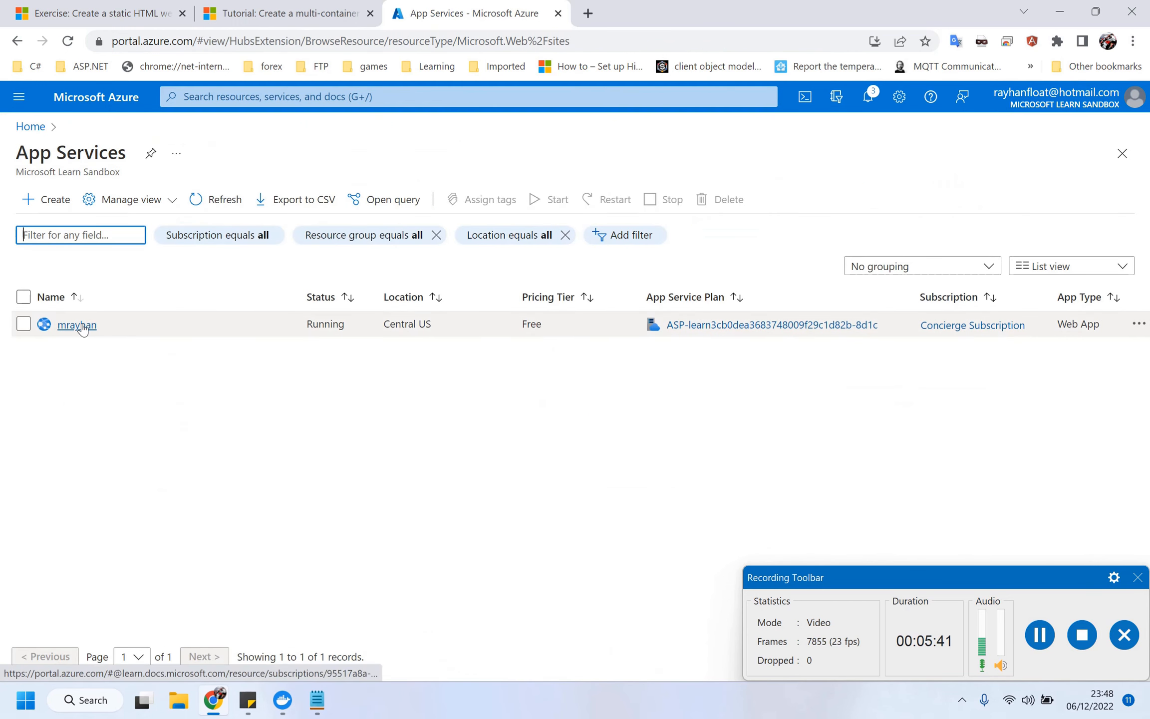
{"action": "left_click", "coordinate": [79, 327]}
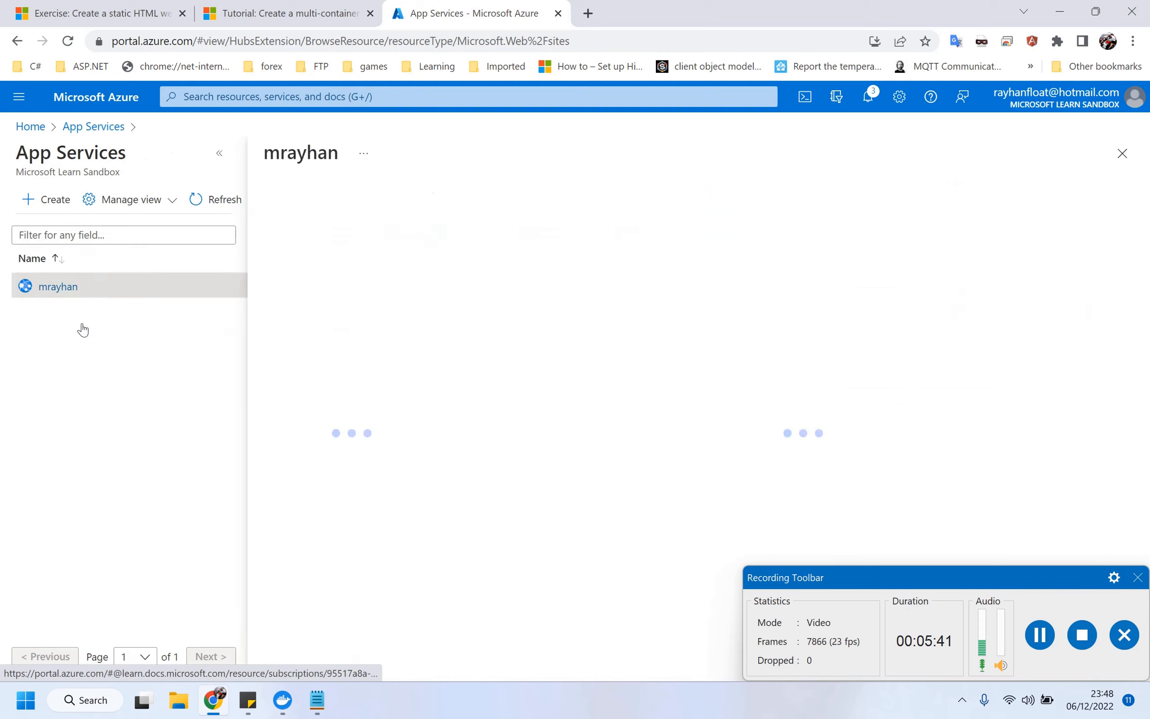
{"action": "left_click", "coordinate": [216, 159]}
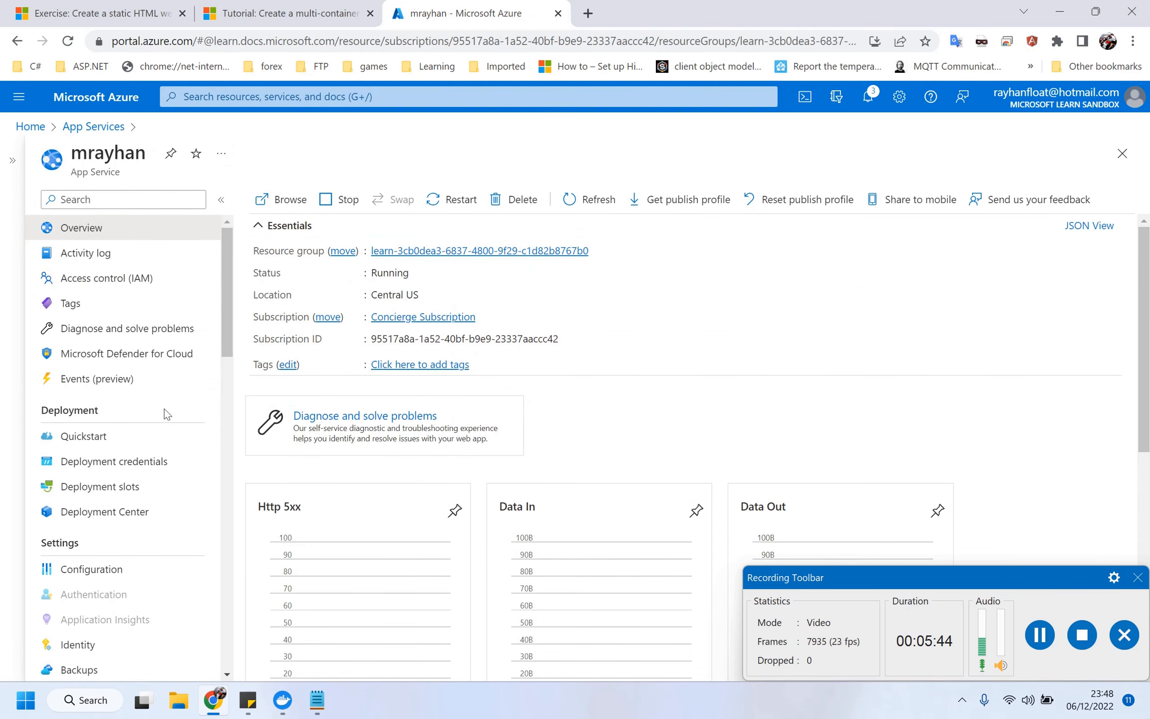
{"action": "scroll", "coordinate": [165, 412], "scroll_direction": "down", "scroll_amount": 2}
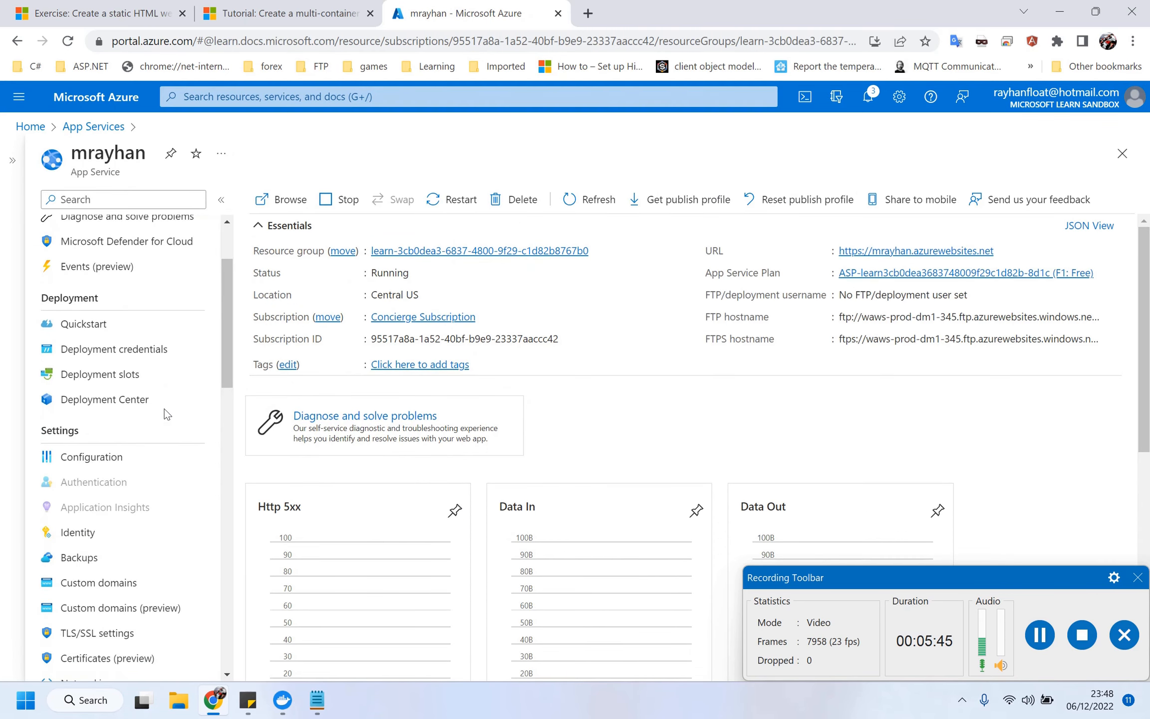
Visit Deployment Center, then return to the mrayhan Overview and scroll through its essentials.
{"action": "left_click", "coordinate": [116, 412]}
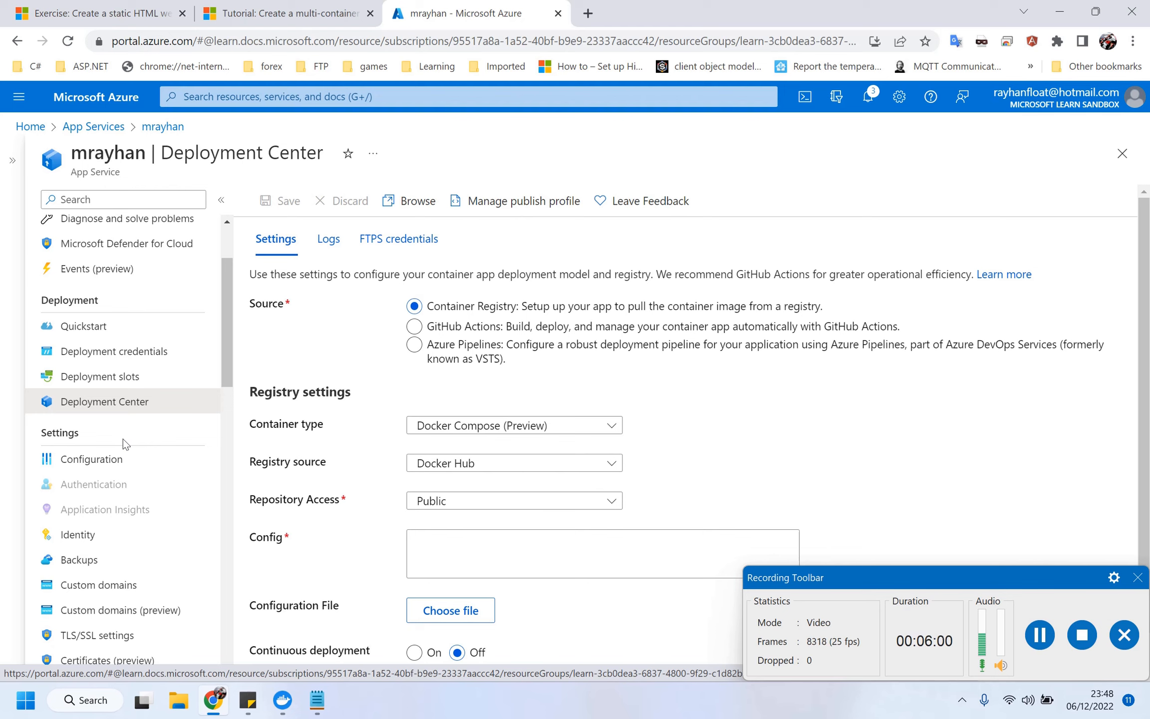
{"action": "scroll", "coordinate": [123, 438], "scroll_direction": "up", "scroll_amount": 3}
{"action": "left_click", "coordinate": [130, 235]}
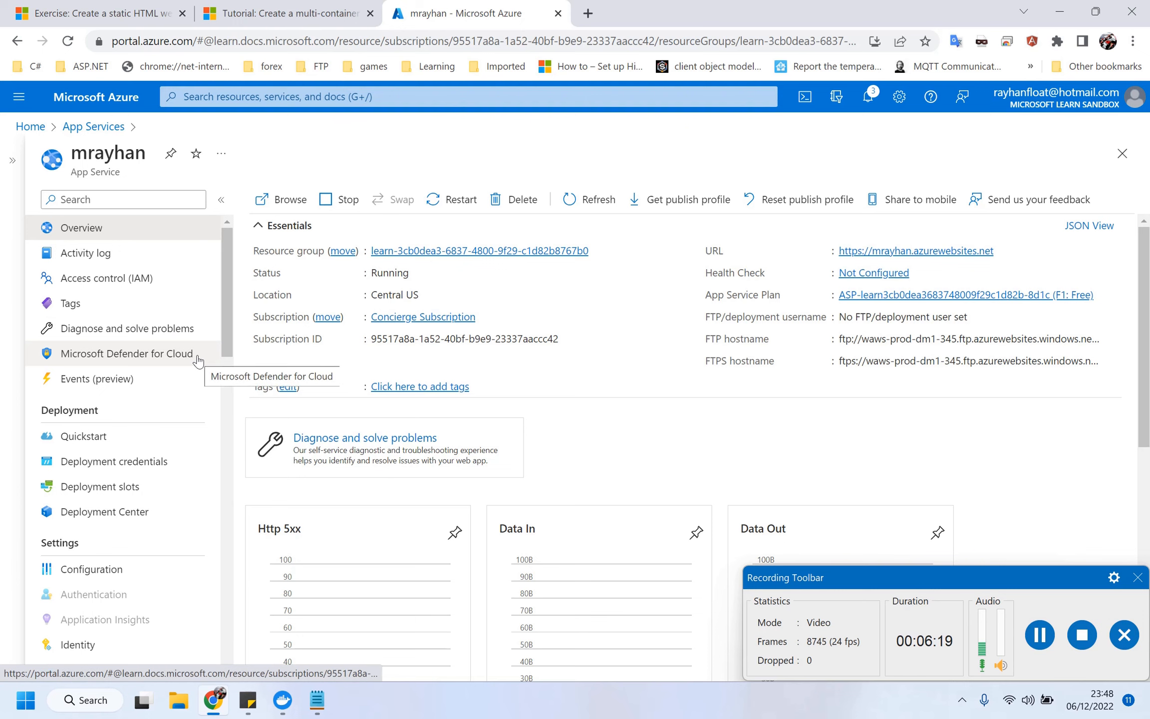
{"action": "scroll", "coordinate": [198, 360], "scroll_direction": "down", "scroll_amount": 1}
{"action": "scroll", "coordinate": [198, 360], "scroll_direction": "down", "scroll_amount": 2}
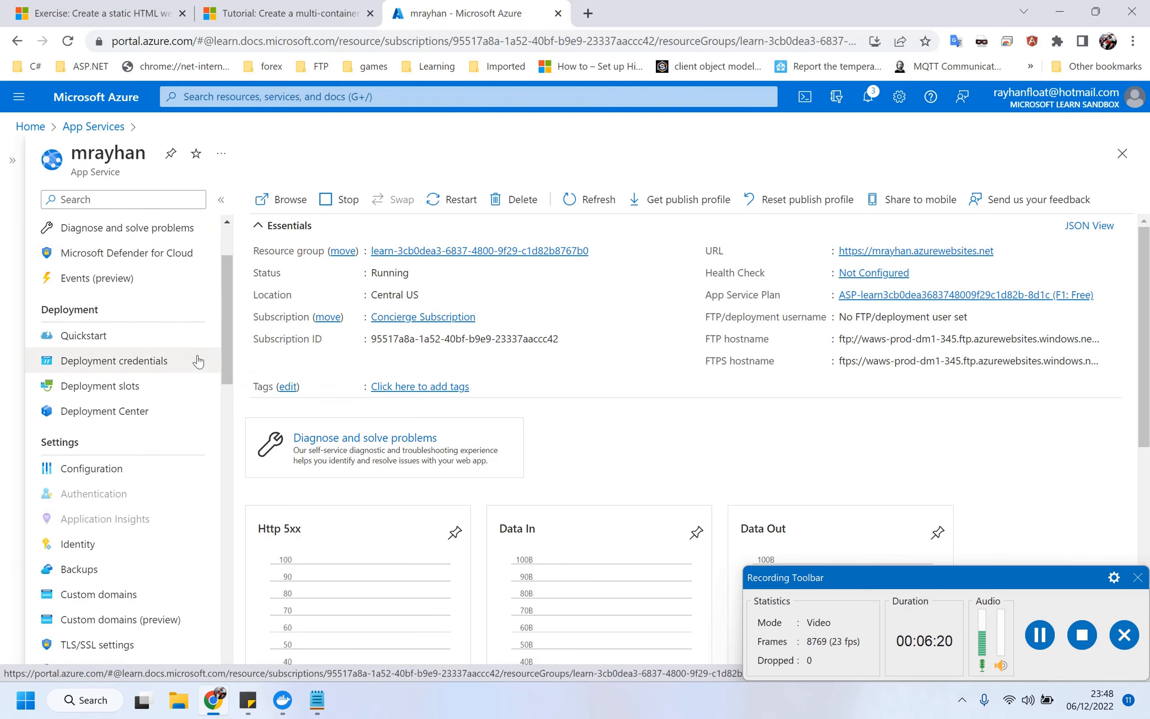
Change WEBSITES_ENABLE_APP_SERVICE_STORAGE from false to true and save the app settings, accepting the restart.
{"action": "left_click", "coordinate": [118, 470]}
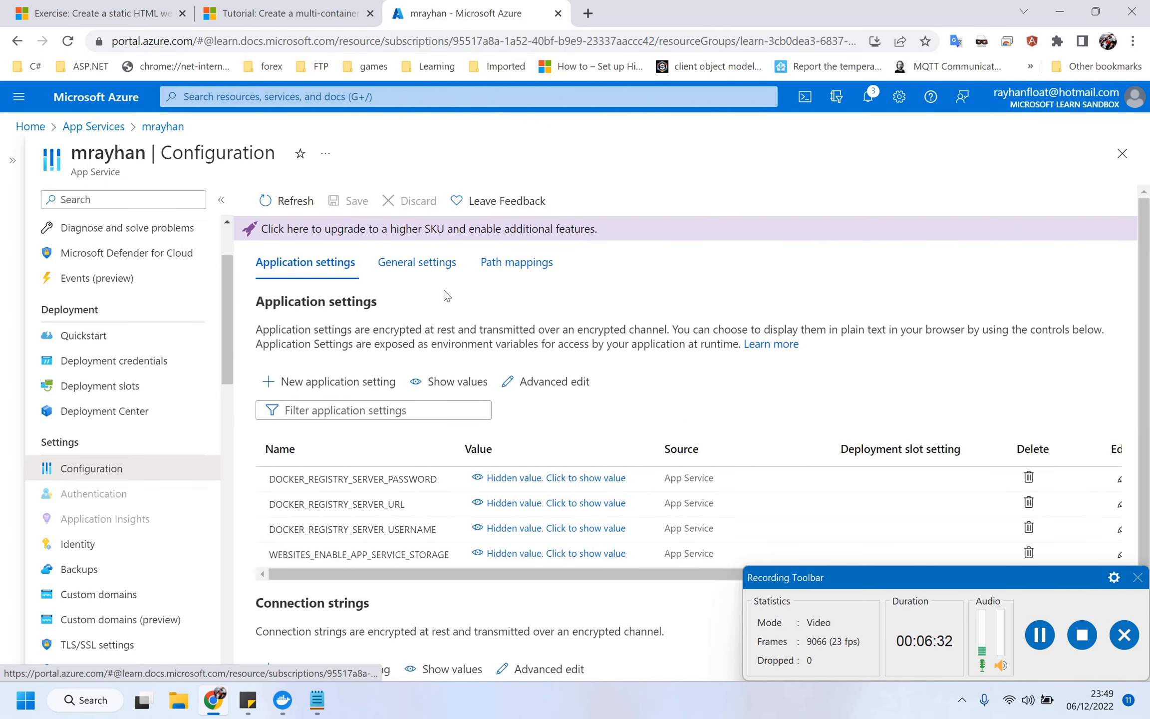
{"action": "scroll", "coordinate": [509, 409], "scroll_direction": "down", "scroll_amount": 2}
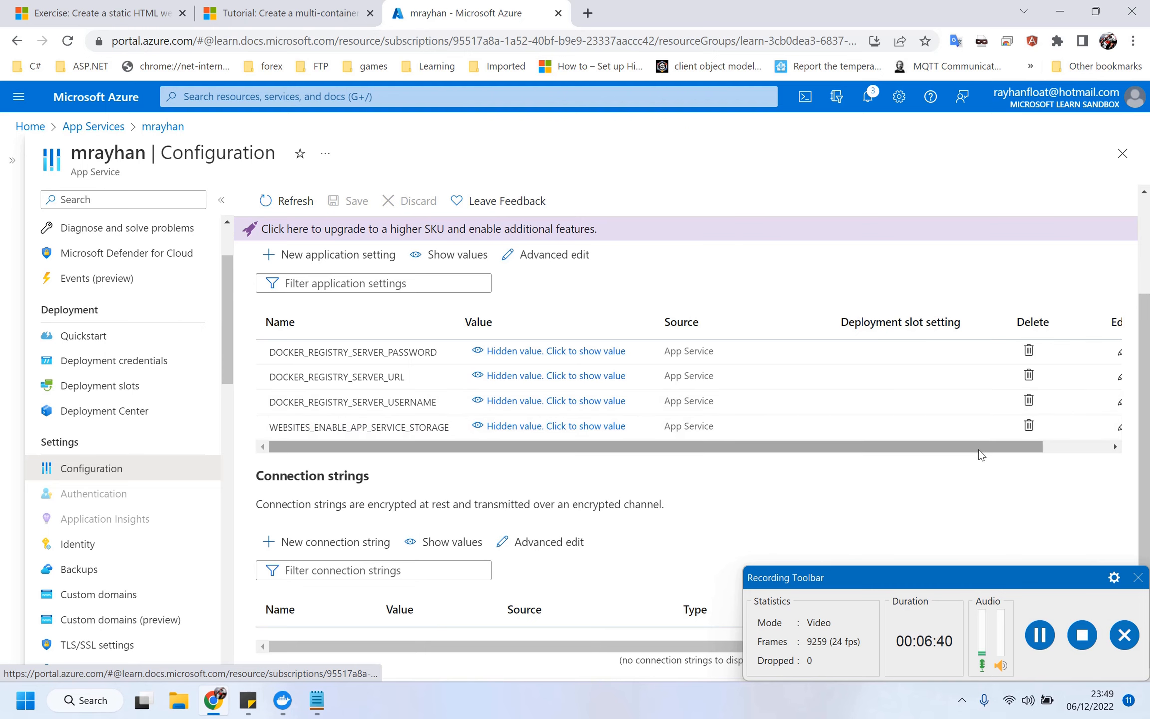
{"action": "left_click_drag", "start_coordinate": [971, 450], "coordinate": [1038, 449]}
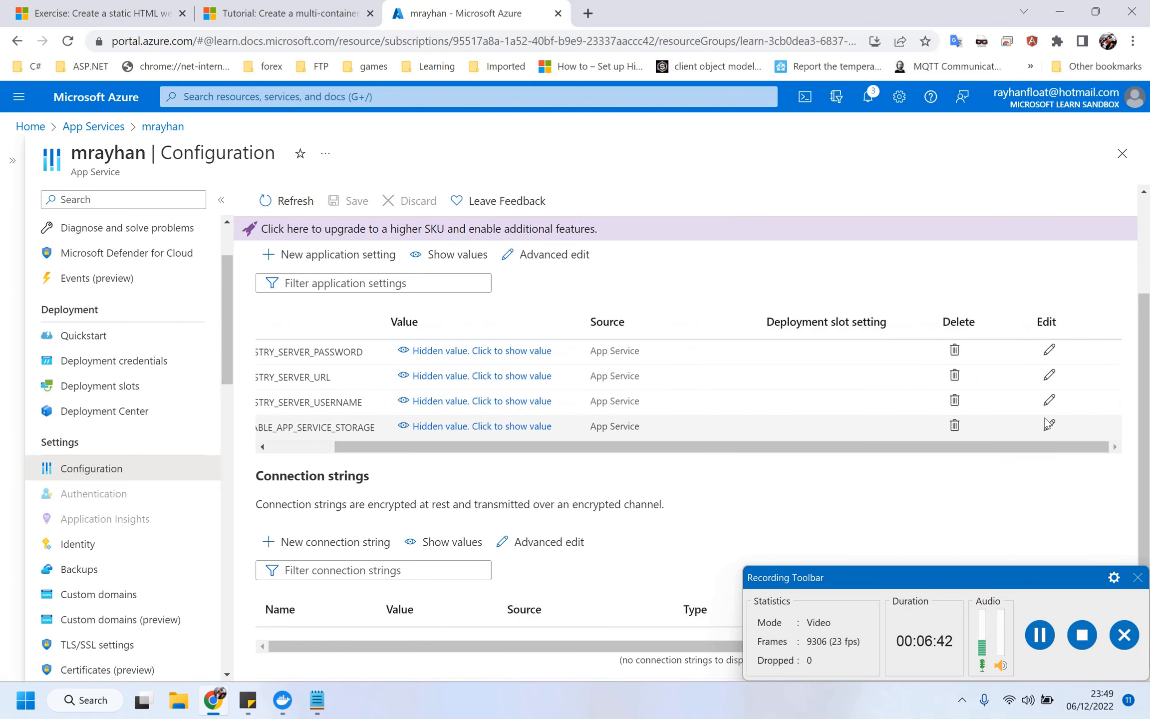
{"action": "left_click", "coordinate": [1048, 423]}
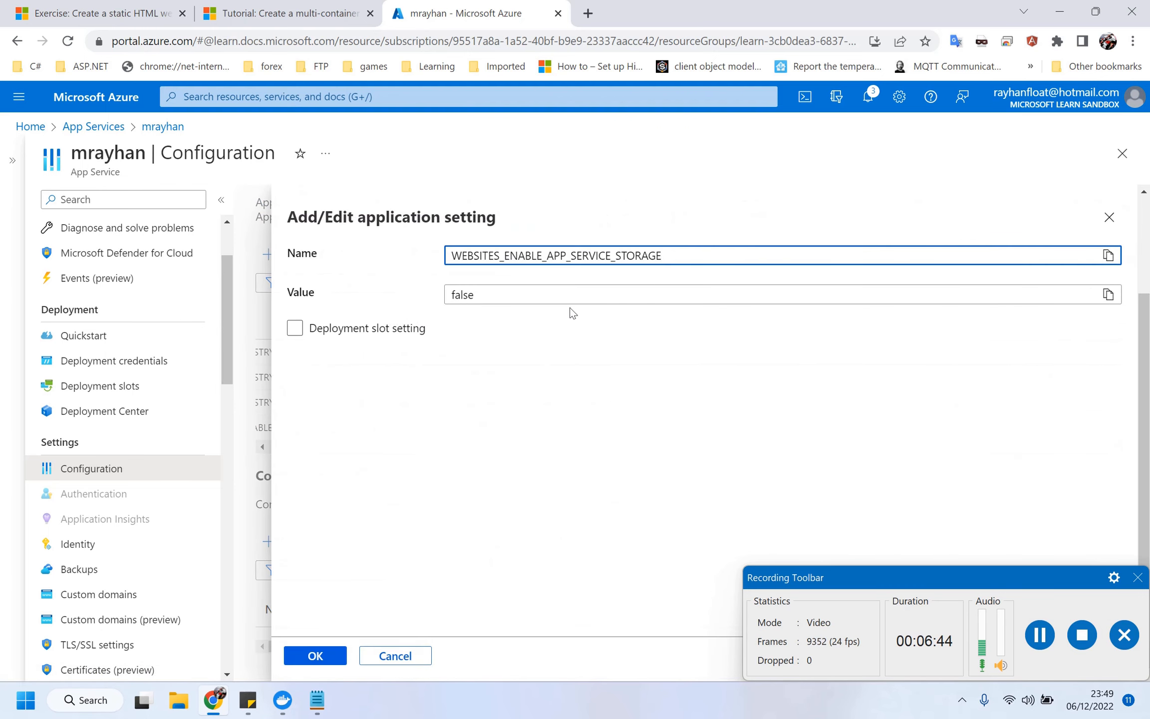
{"action": "left_click", "coordinate": [552, 300]}
{"action": "double_click", "coordinate": [552, 300]}
{"action": "type", "text": "t"}
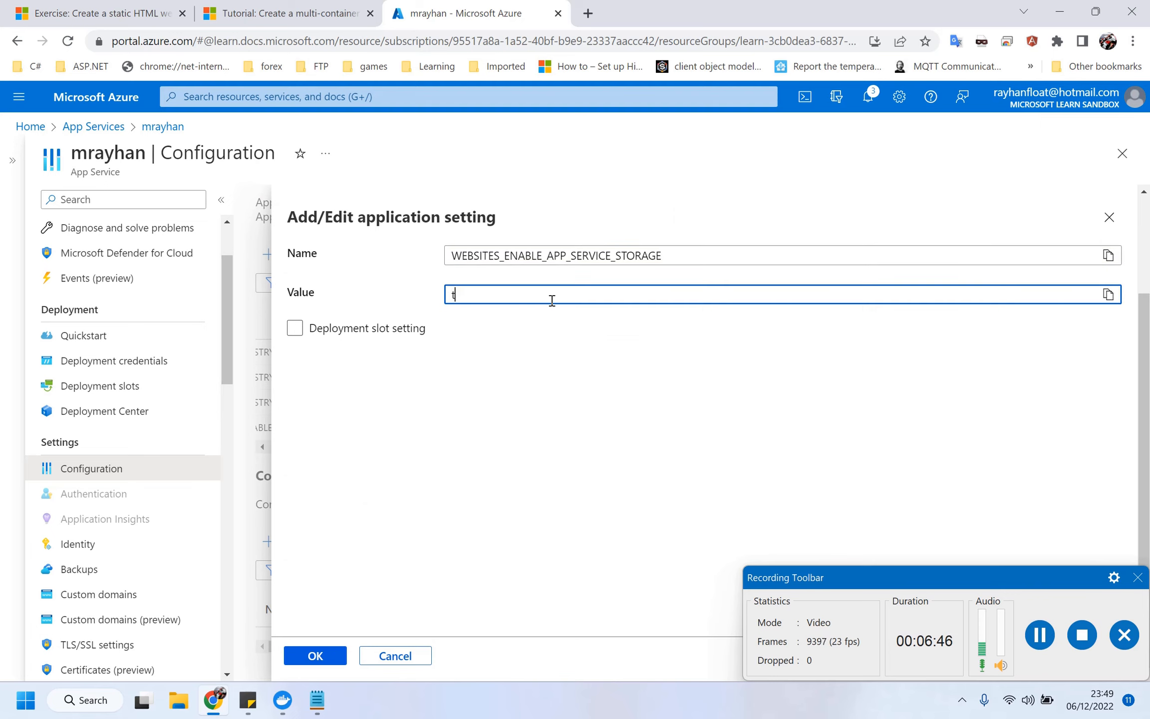
{"action": "type", "text": "rue"}
{"action": "left_click", "coordinate": [309, 655]}
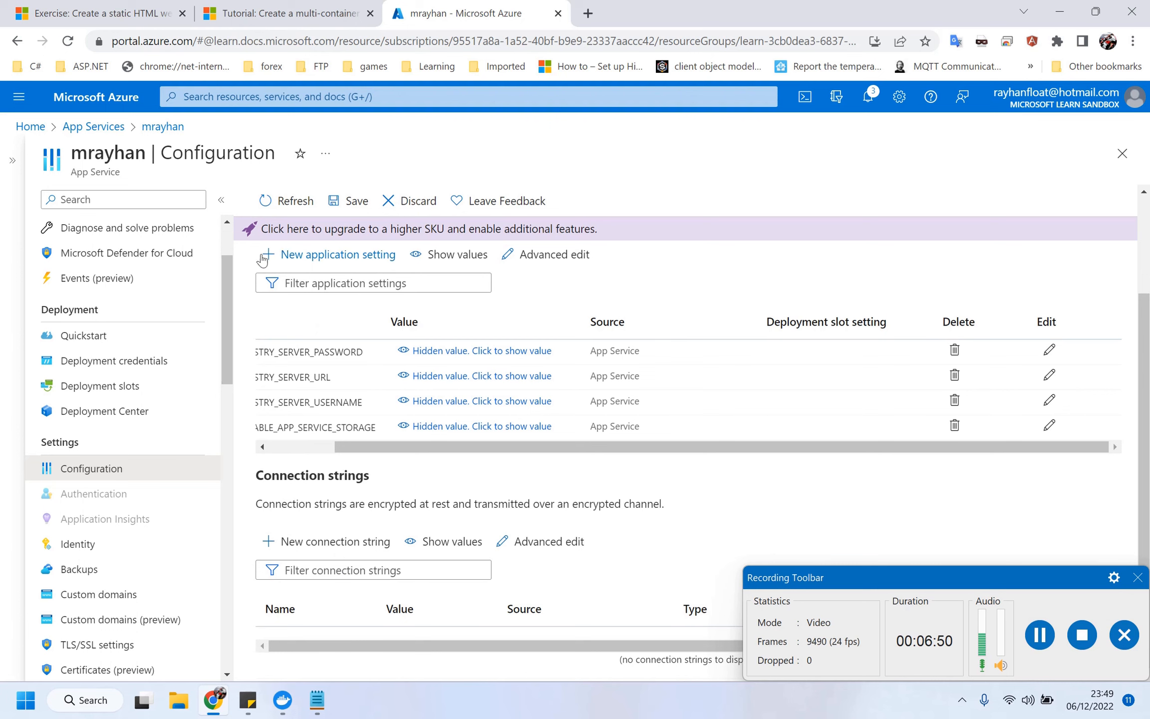
{"action": "left_click", "coordinate": [351, 203]}
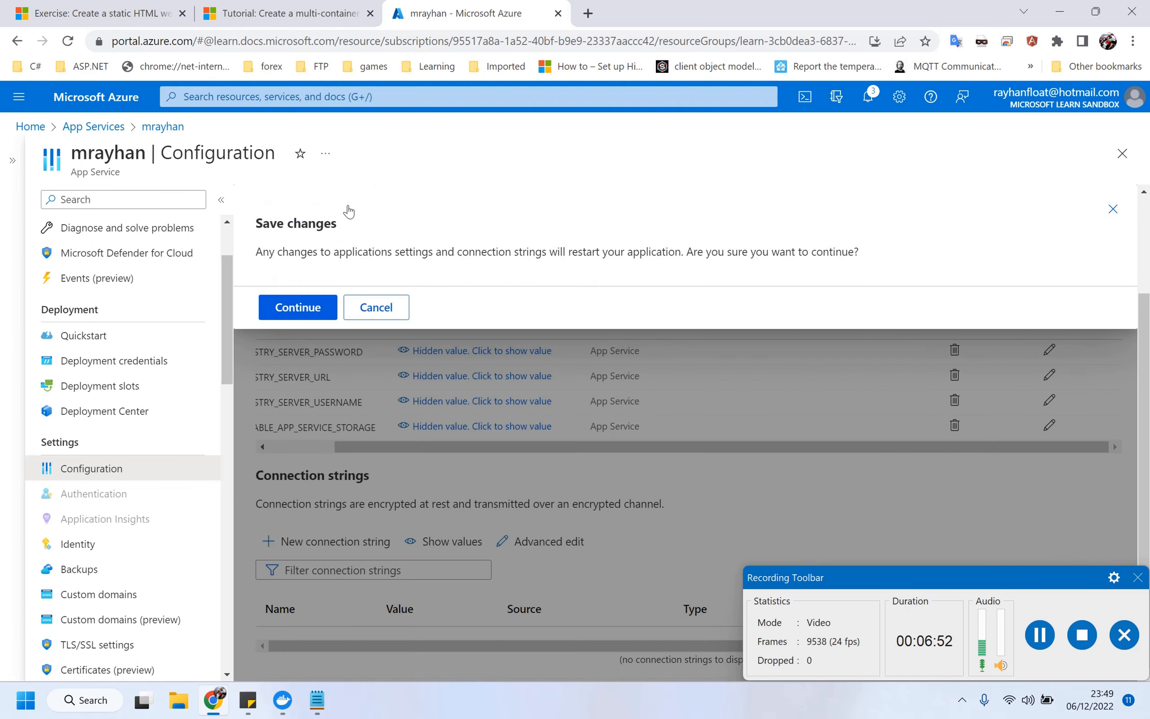
{"action": "left_click", "coordinate": [299, 307]}
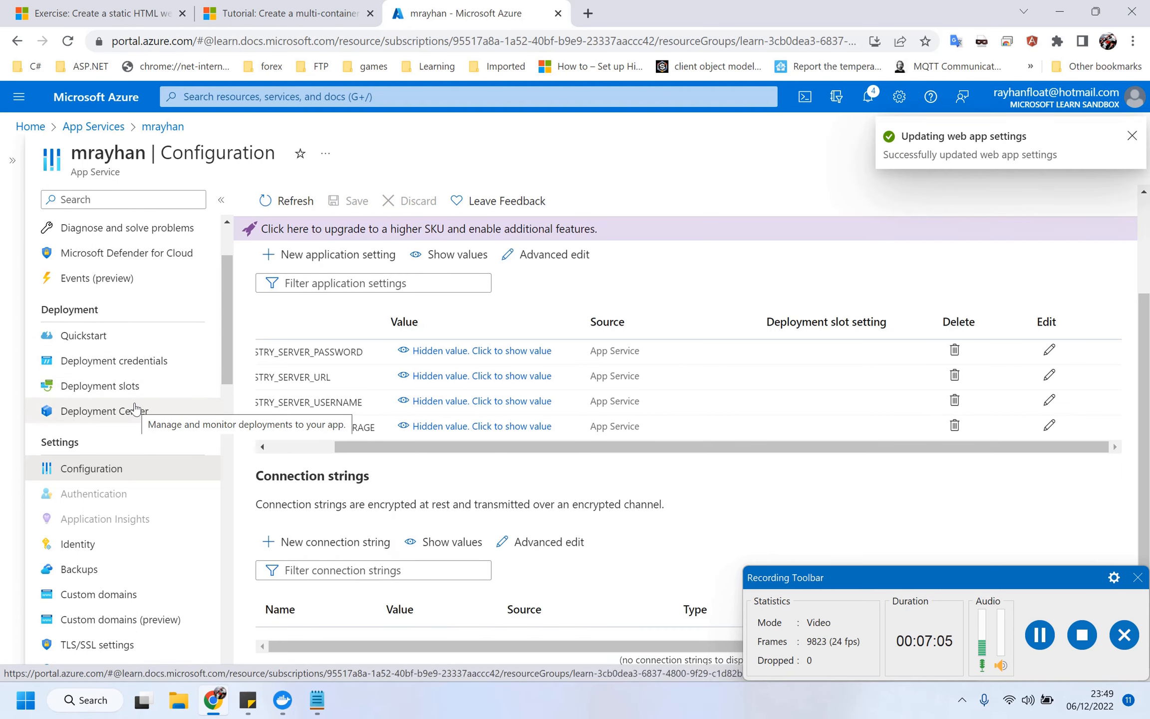
Return to the Deployment Center container settings.
{"action": "left_click", "coordinate": [111, 414]}
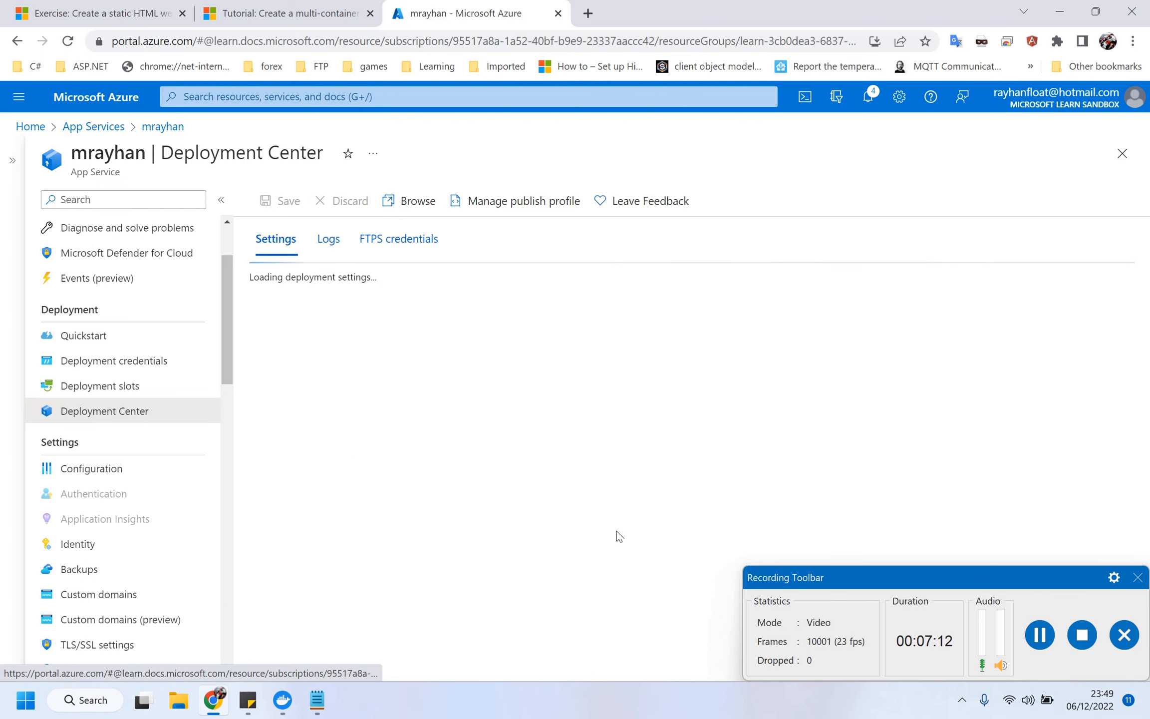
{"action": "left_click_drag", "start_coordinate": [872, 582], "coordinate": [857, 676]}
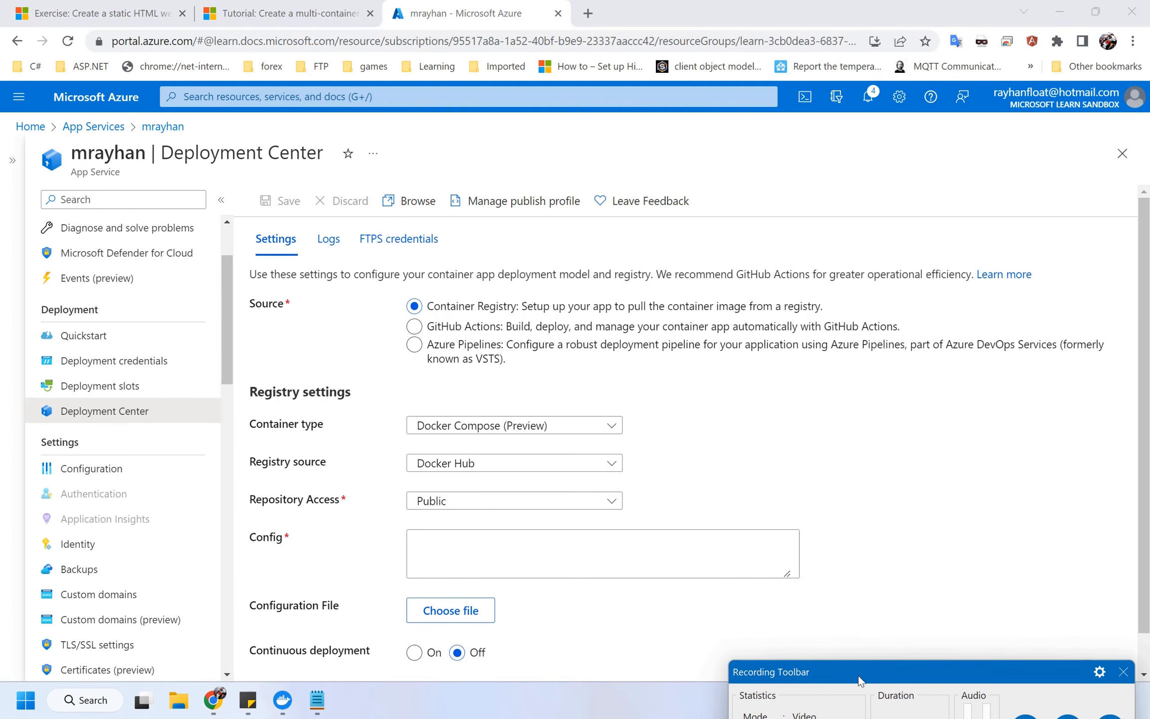
{"action": "scroll", "coordinate": [571, 509], "scroll_direction": "down", "scroll_amount": 1}
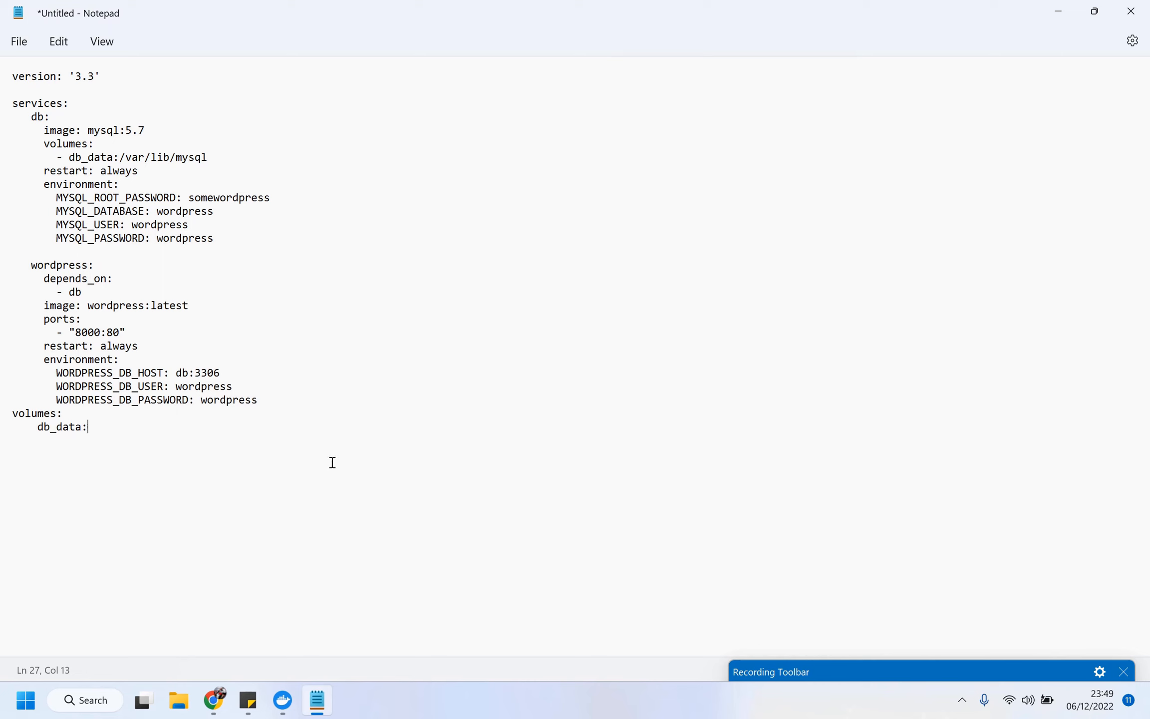
Copy the entire WordPress/MySQL docker-compose file from Notepad and return to the browser.
{"action": "key", "text": "ctrl+a"}
{"action": "key", "text": "ctrl+c"}
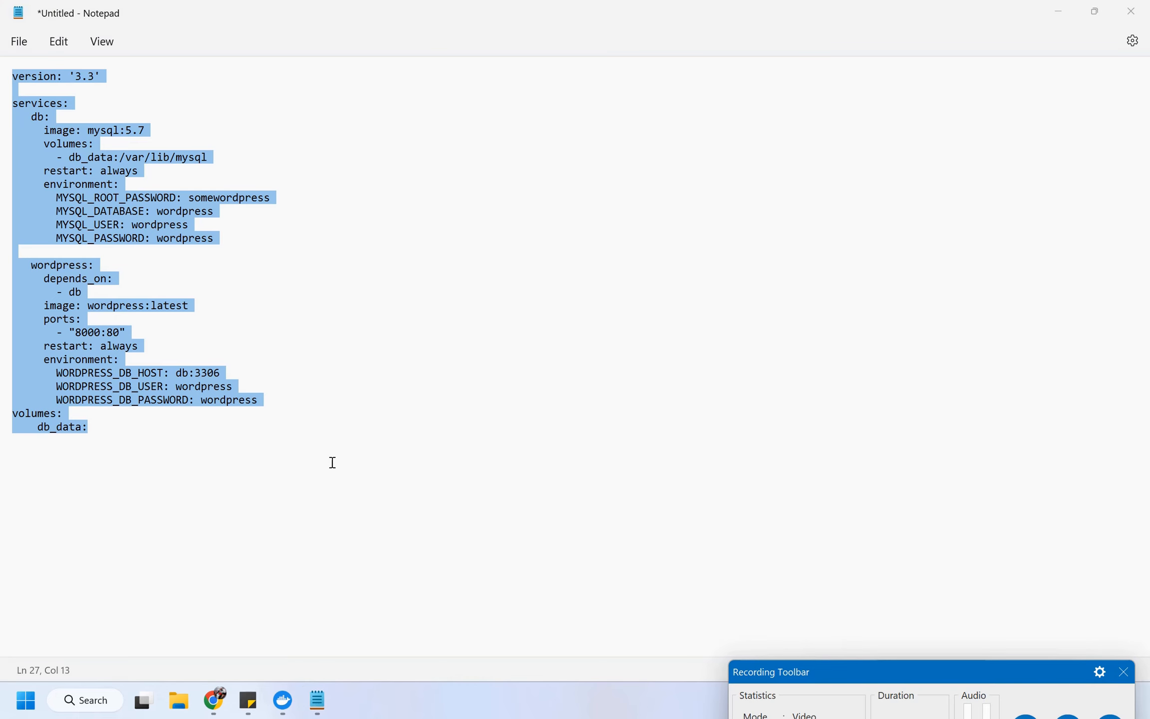
{"action": "key", "text": "alt+Tab"}
{"action": "key", "text": "alt+Tab"}
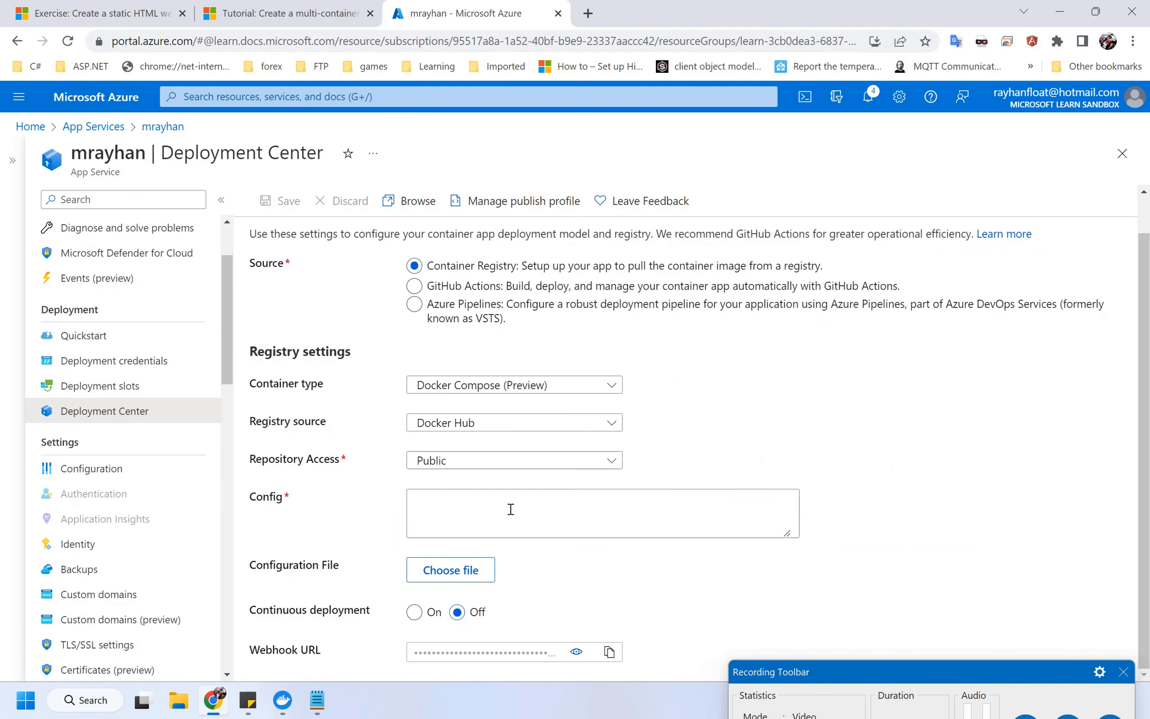
Paste the docker-compose YAML into the empty Config field and save the container configuration.
{"action": "left_click", "coordinate": [511, 514]}
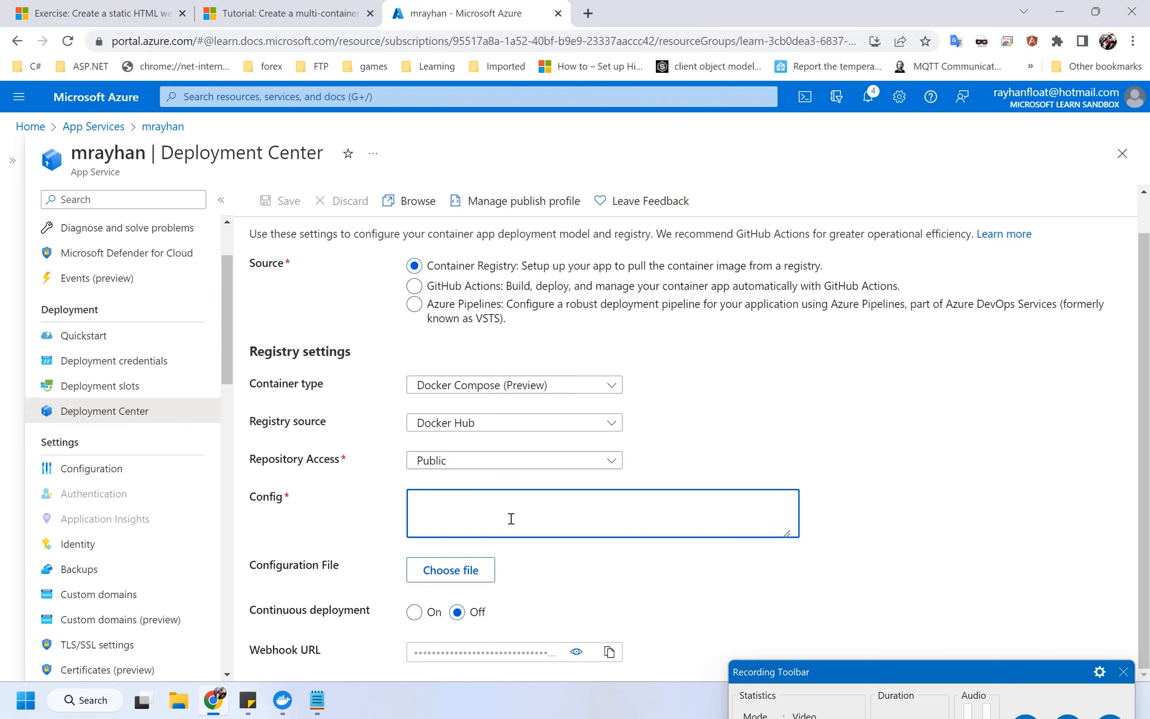
{"action": "key", "text": "ctrl+v"}
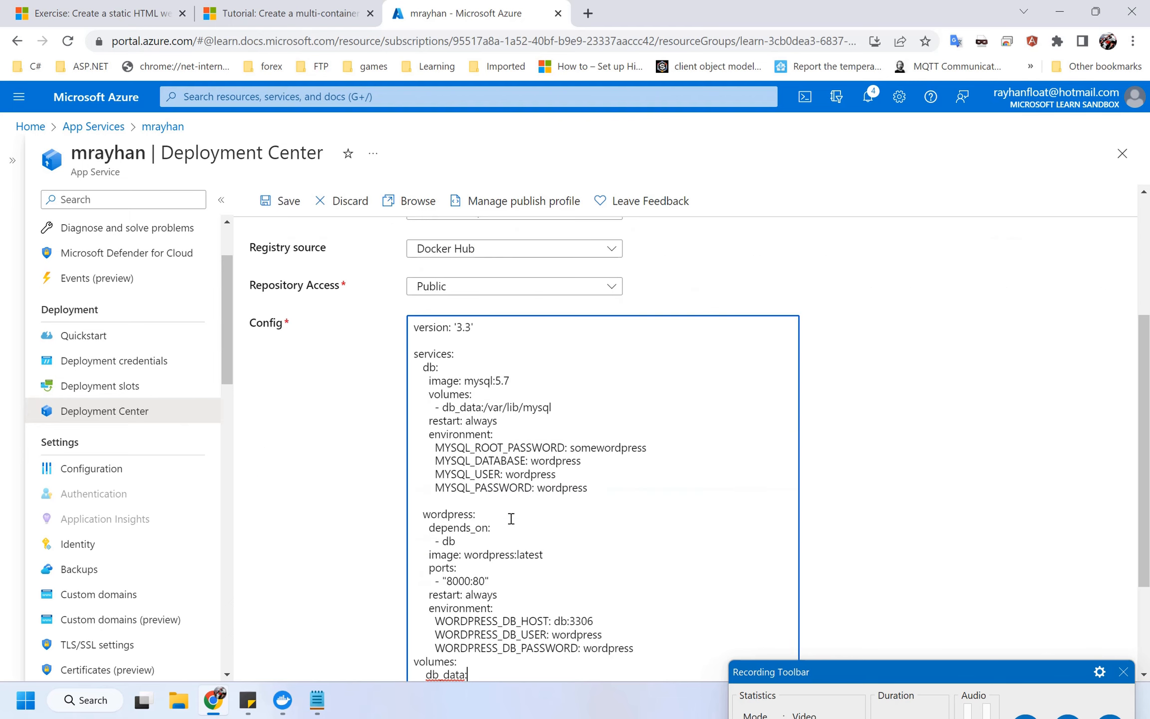
{"action": "scroll", "coordinate": [341, 482], "scroll_direction": "up", "scroll_amount": 3}
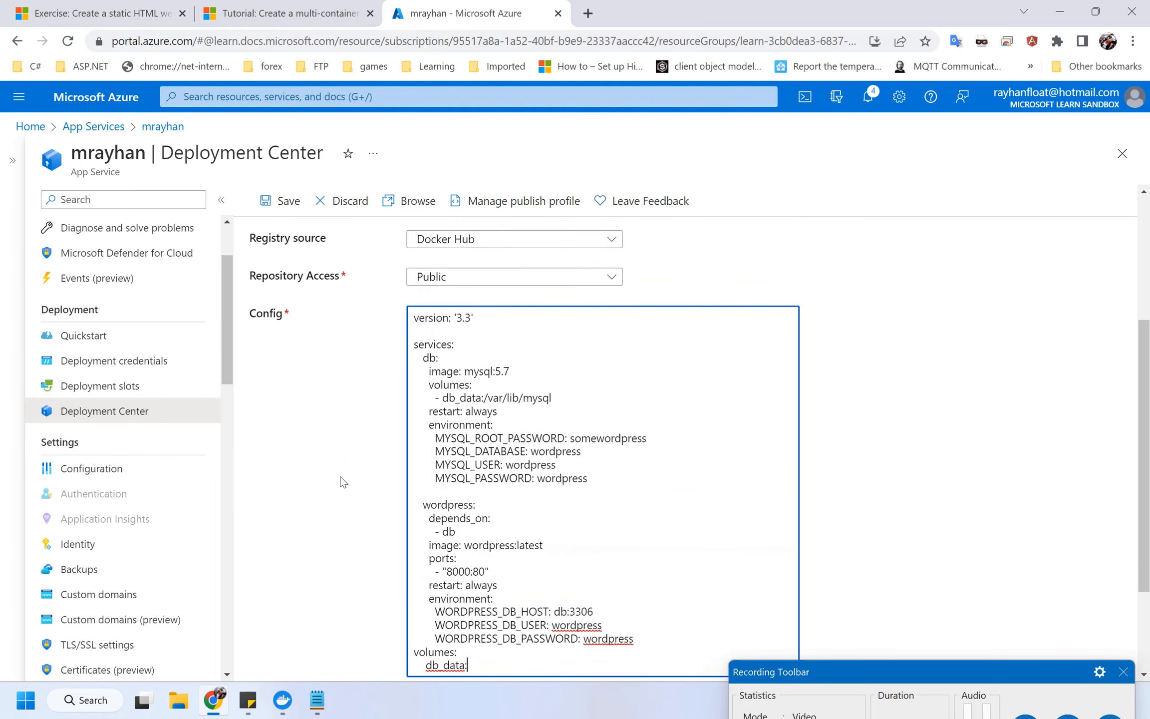
{"action": "scroll", "coordinate": [341, 481], "scroll_direction": "down", "scroll_amount": 3}
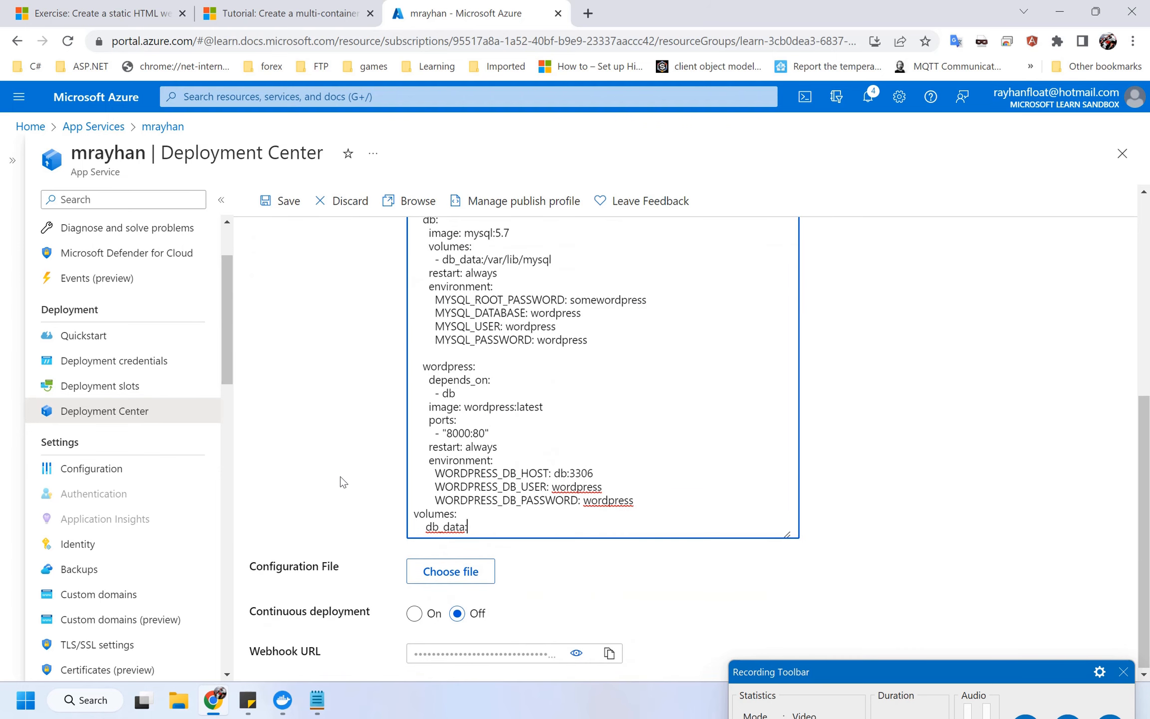
{"action": "scroll", "coordinate": [341, 479], "scroll_direction": "up", "scroll_amount": 5}
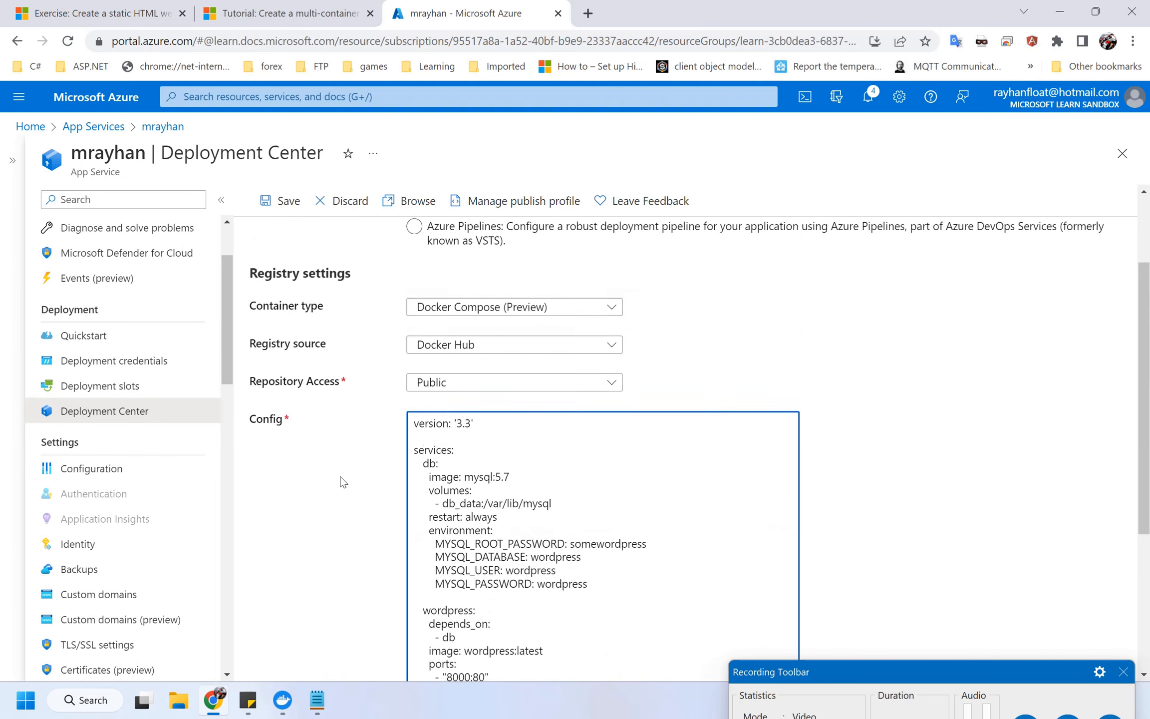
{"action": "left_click", "coordinate": [283, 202]}
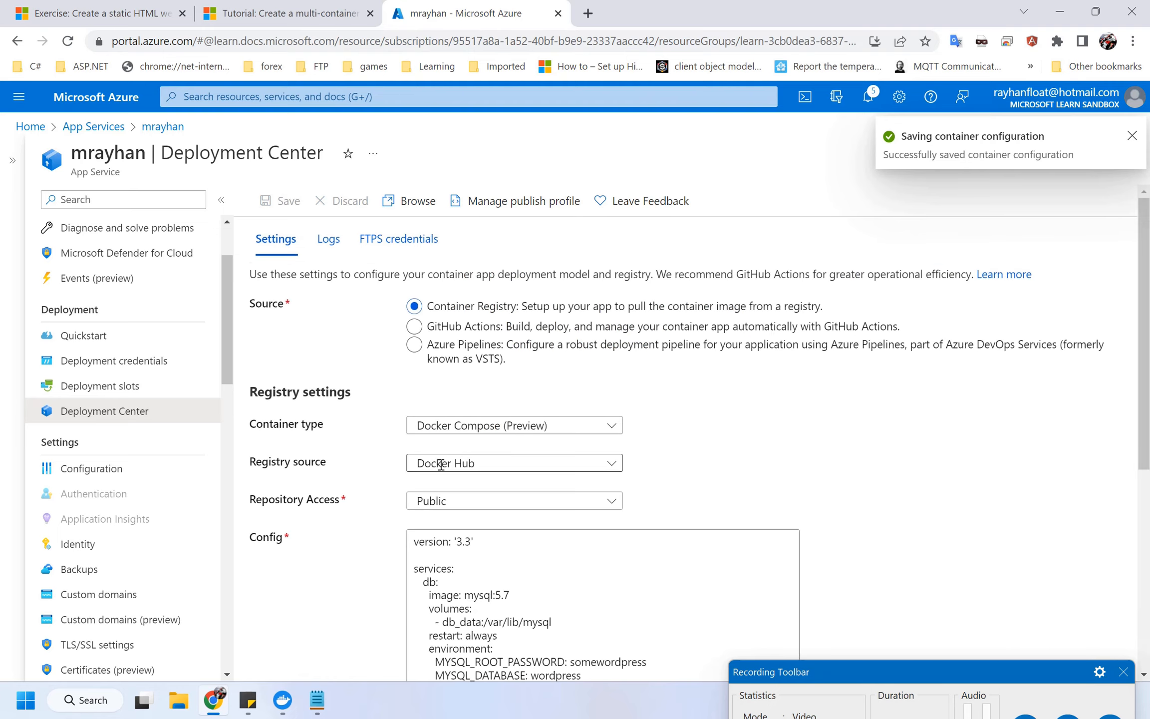
{"action": "left_click", "coordinate": [337, 250]}
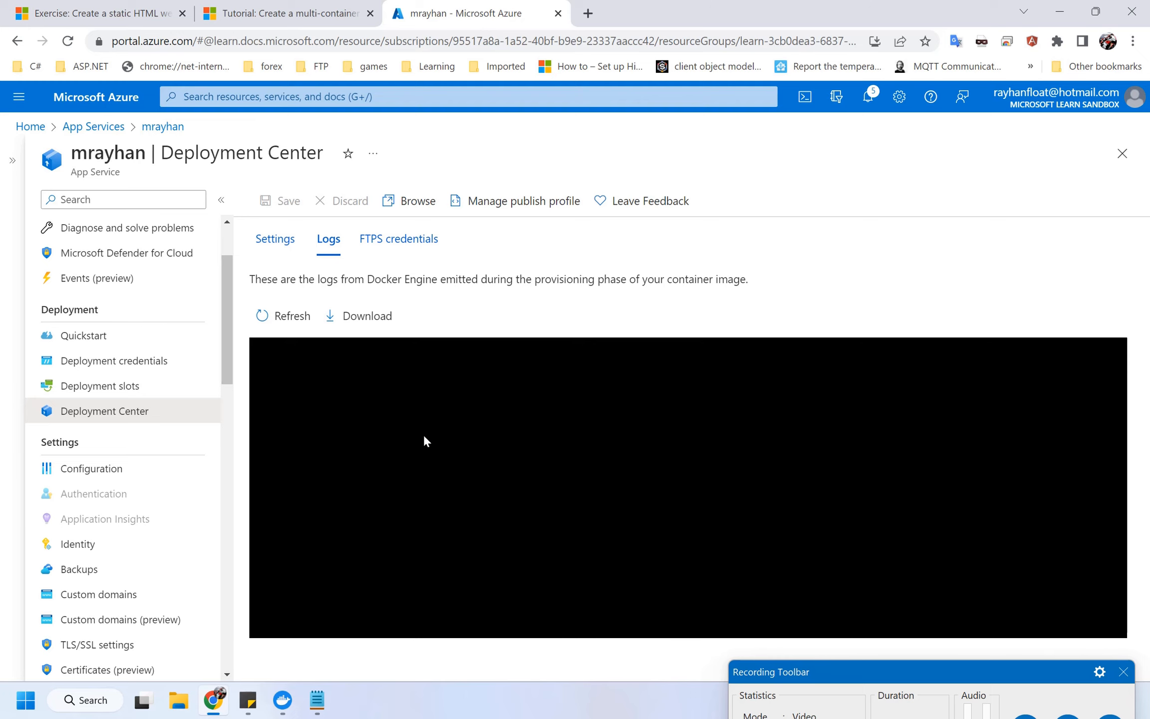
Refresh the Docker Engine logs twice, glancing at the notifications panel in between.
{"action": "left_click", "coordinate": [285, 317]}
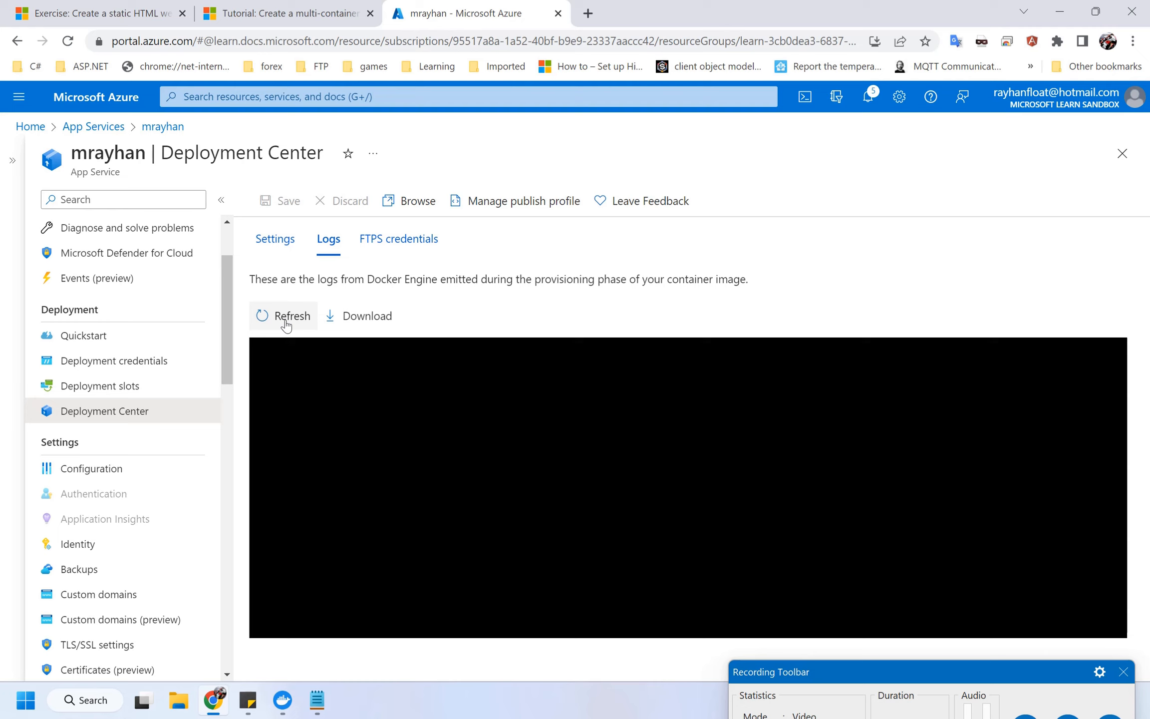
{"action": "left_click", "coordinate": [869, 100]}
{"action": "left_click", "coordinate": [871, 106]}
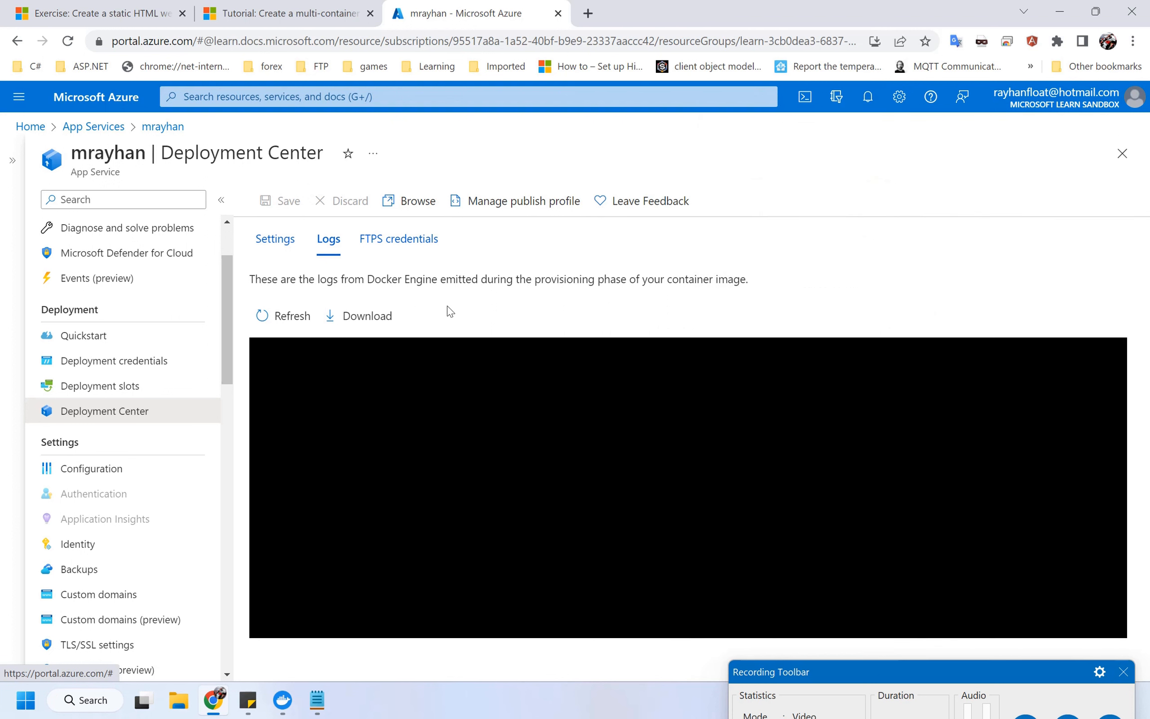
{"action": "left_click", "coordinate": [285, 320]}
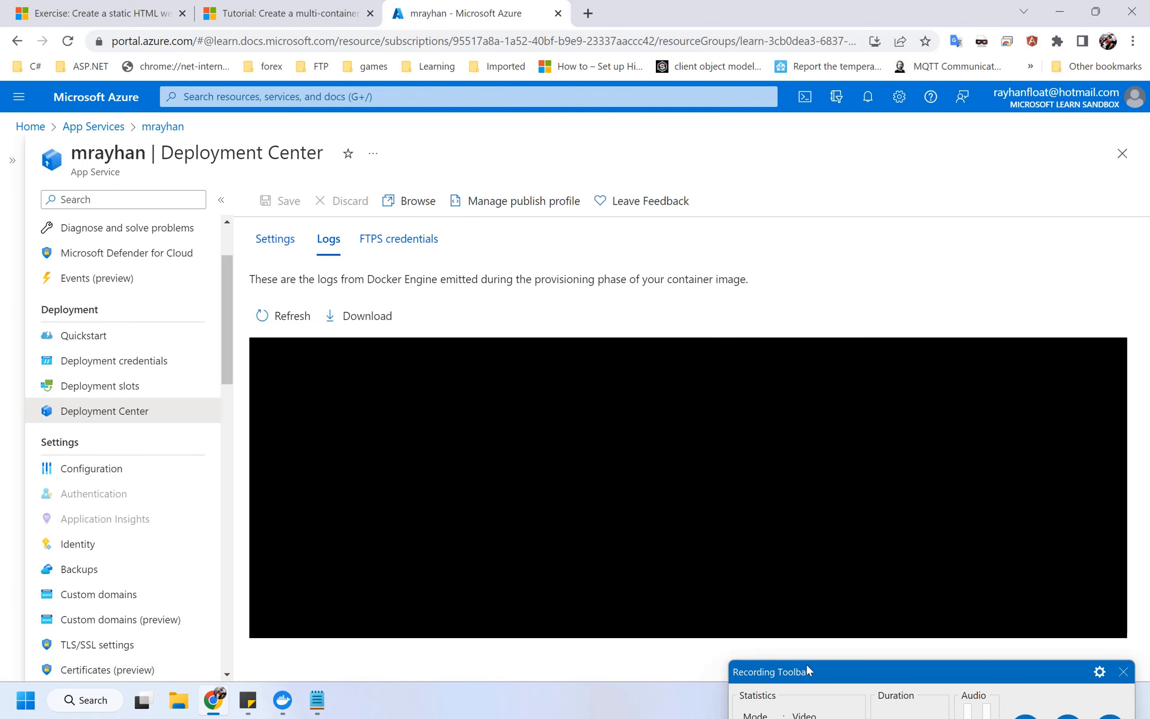
{"action": "left_click_drag", "start_coordinate": [812, 665], "coordinate": [756, 498]}
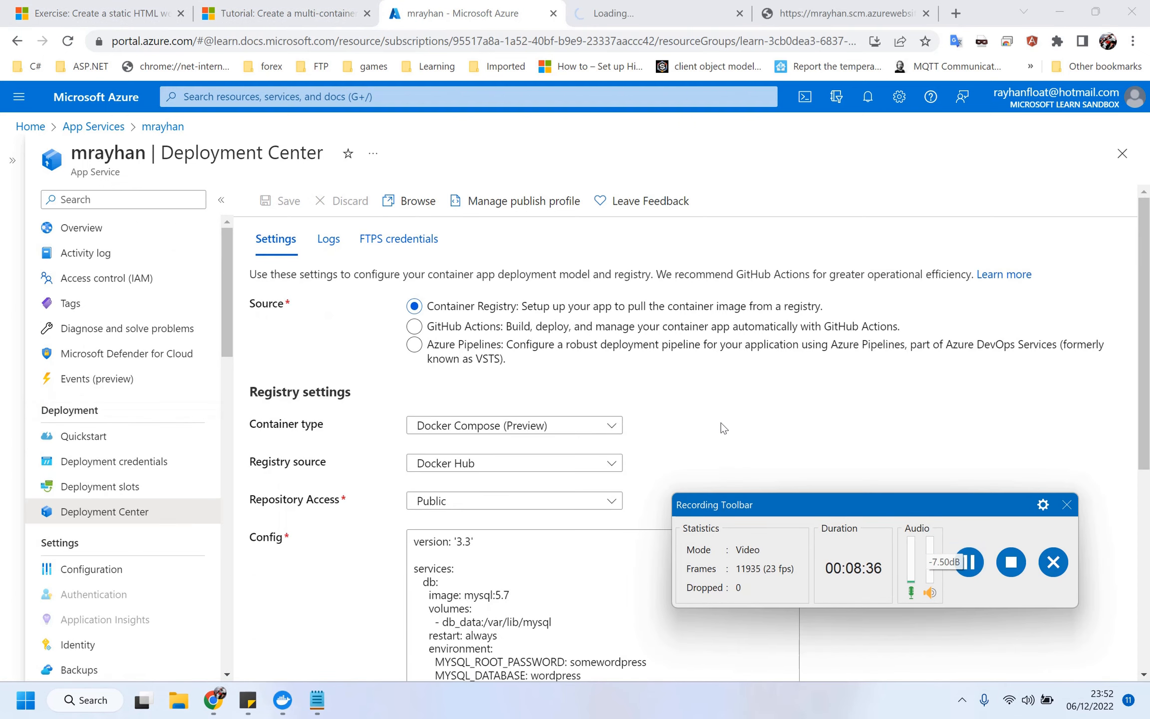
Open the container logs and scroll through them to where the mysql image pull starts.
{"action": "left_click", "coordinate": [332, 248]}
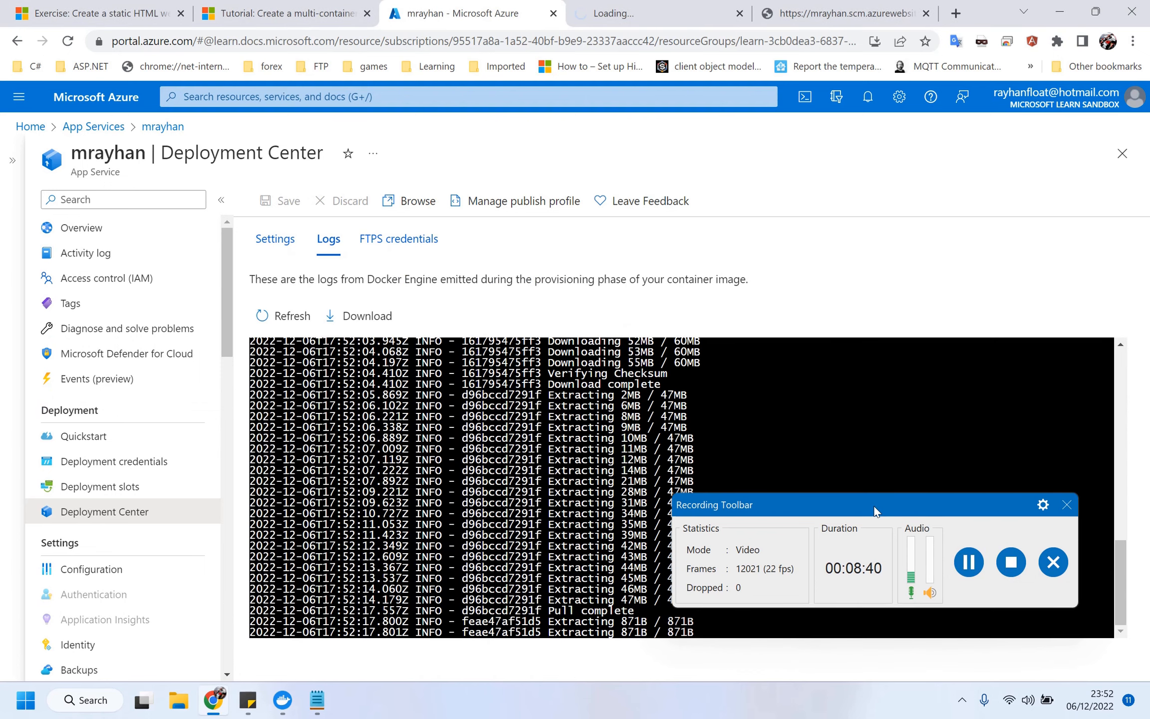
{"action": "left_click_drag", "start_coordinate": [874, 510], "coordinate": [853, 168]}
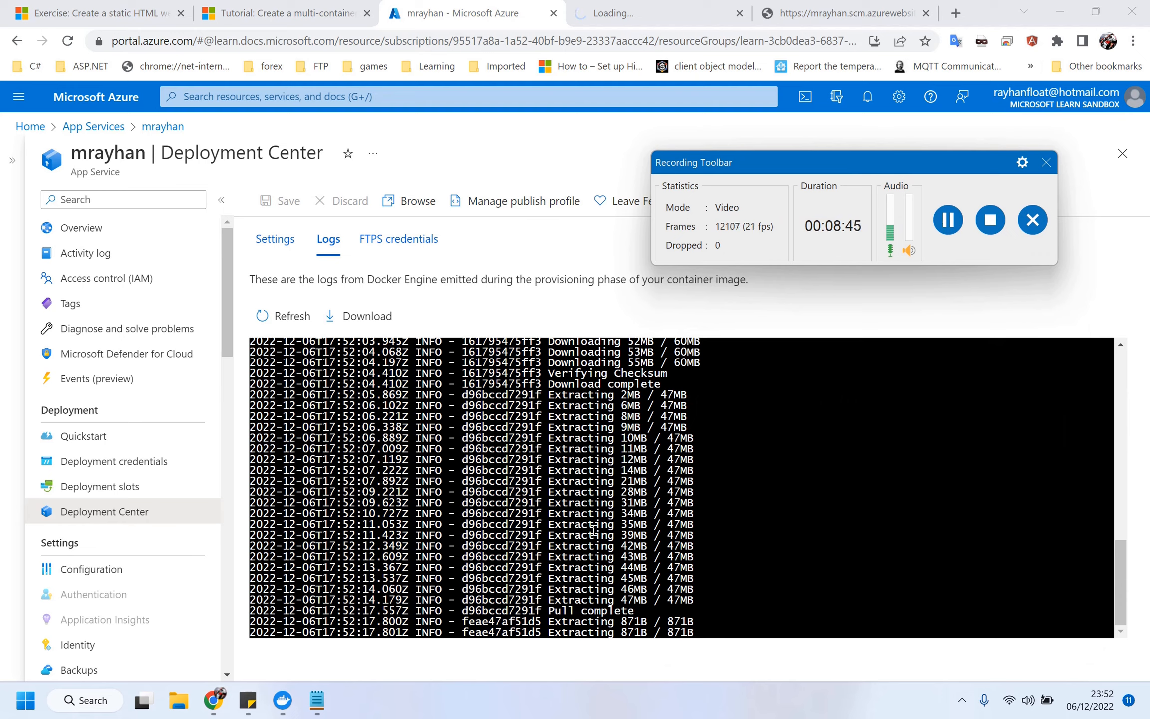
{"action": "scroll", "coordinate": [537, 524], "scroll_direction": "up", "scroll_amount": 10}
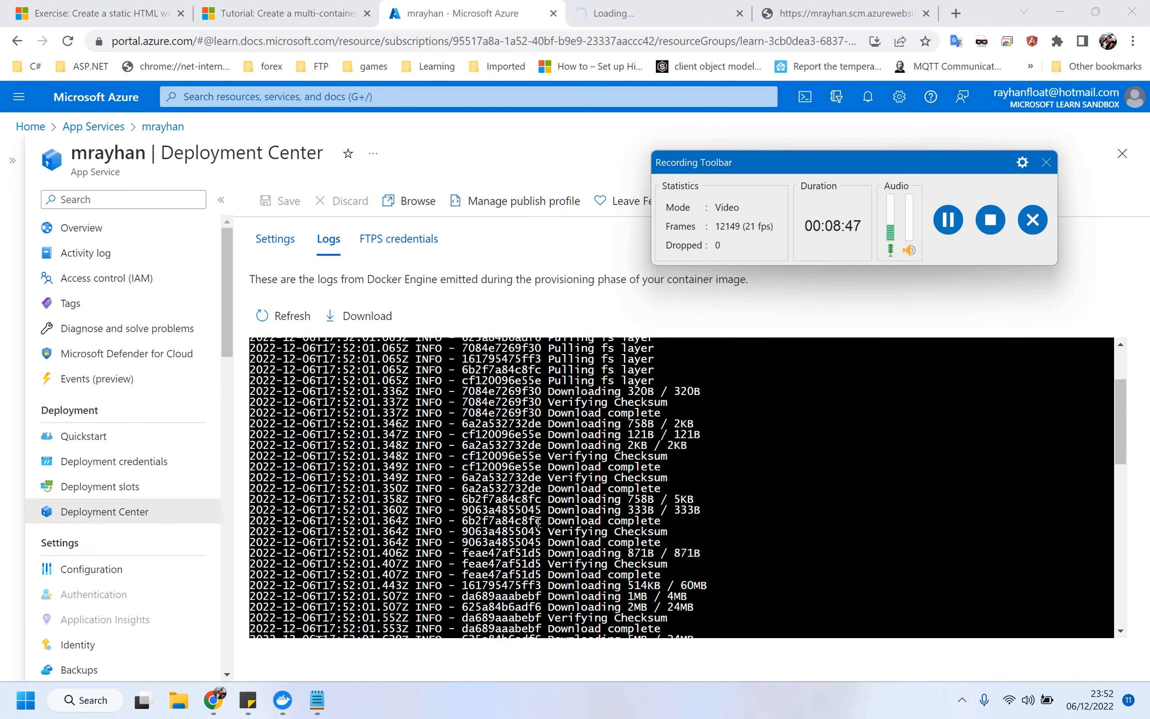
{"action": "scroll", "coordinate": [538, 523], "scroll_direction": "up", "scroll_amount": 2}
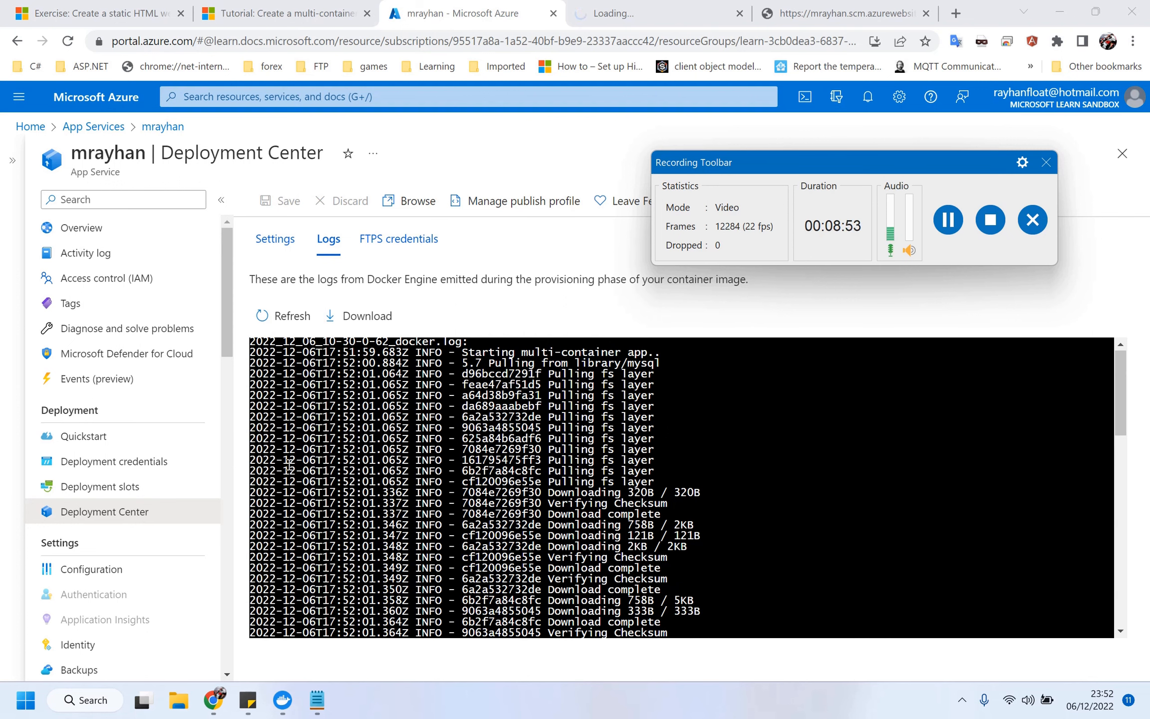
{"action": "left_click_drag", "start_coordinate": [560, 373], "coordinate": [706, 357]}
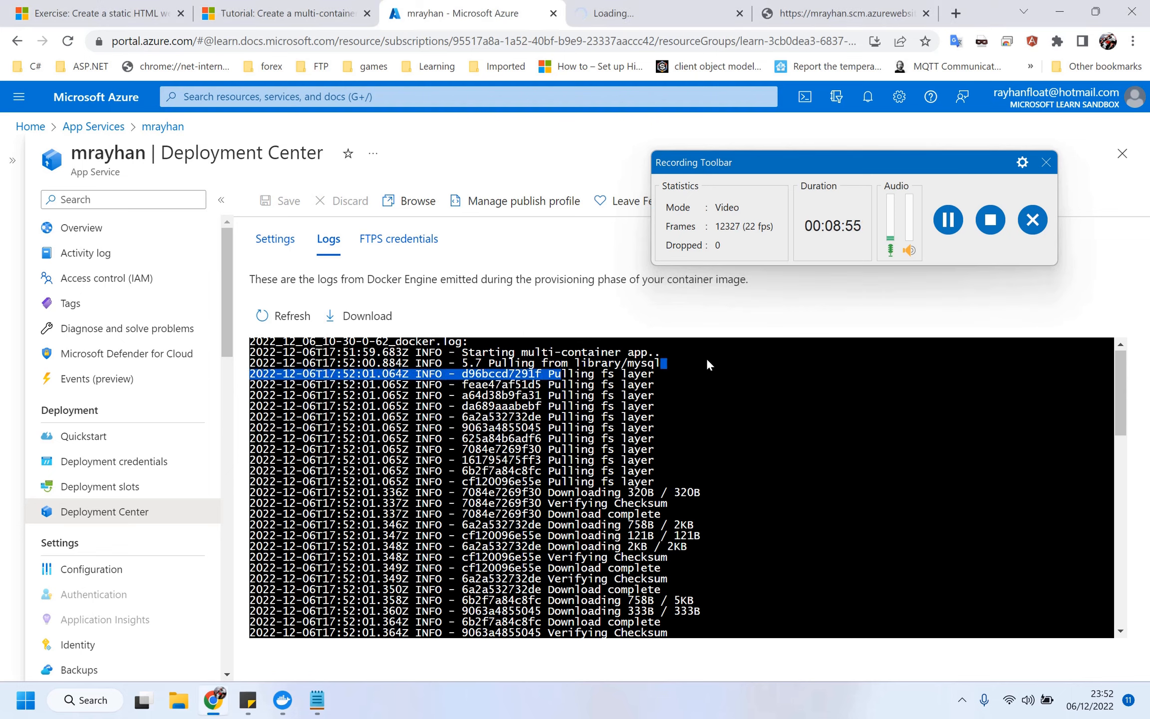
{"action": "scroll", "coordinate": [729, 541], "scroll_direction": "down", "scroll_amount": 15}
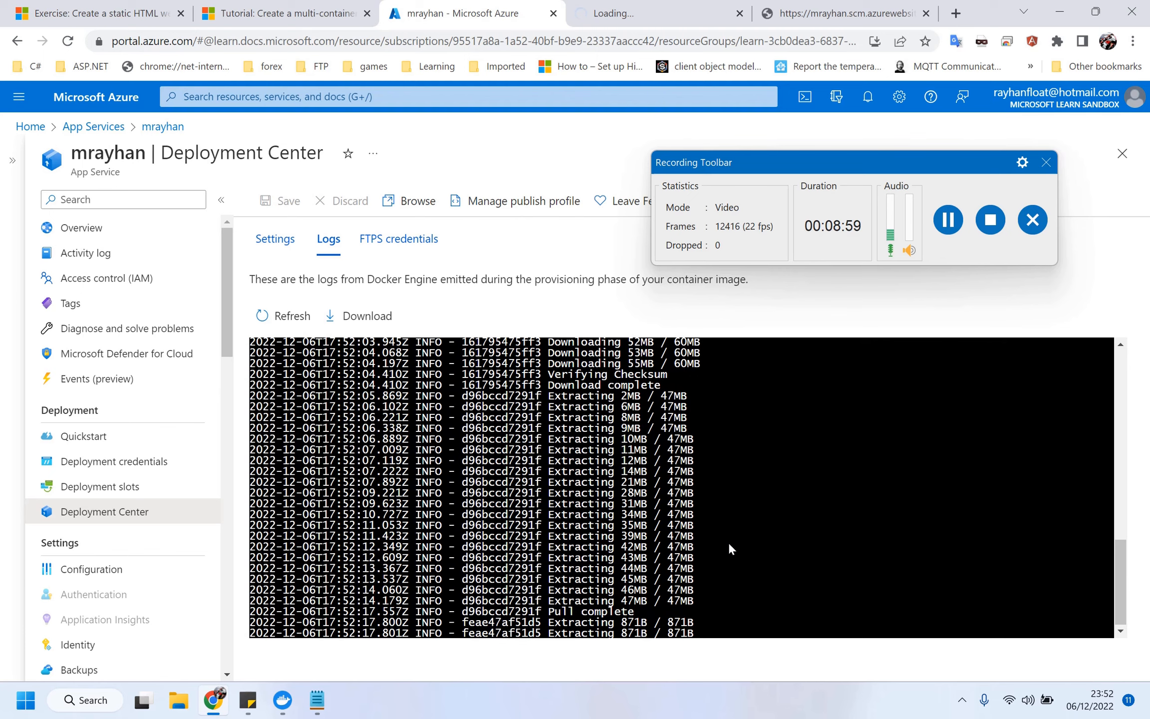
{"action": "scroll", "coordinate": [729, 541], "scroll_direction": "up", "scroll_amount": 3}
{"action": "scroll", "coordinate": [729, 542], "scroll_direction": "down", "scroll_amount": 3}
Refresh the logs repeatedly until the wordpress:latest pull and container start entries appear.
{"action": "left_click", "coordinate": [282, 315]}
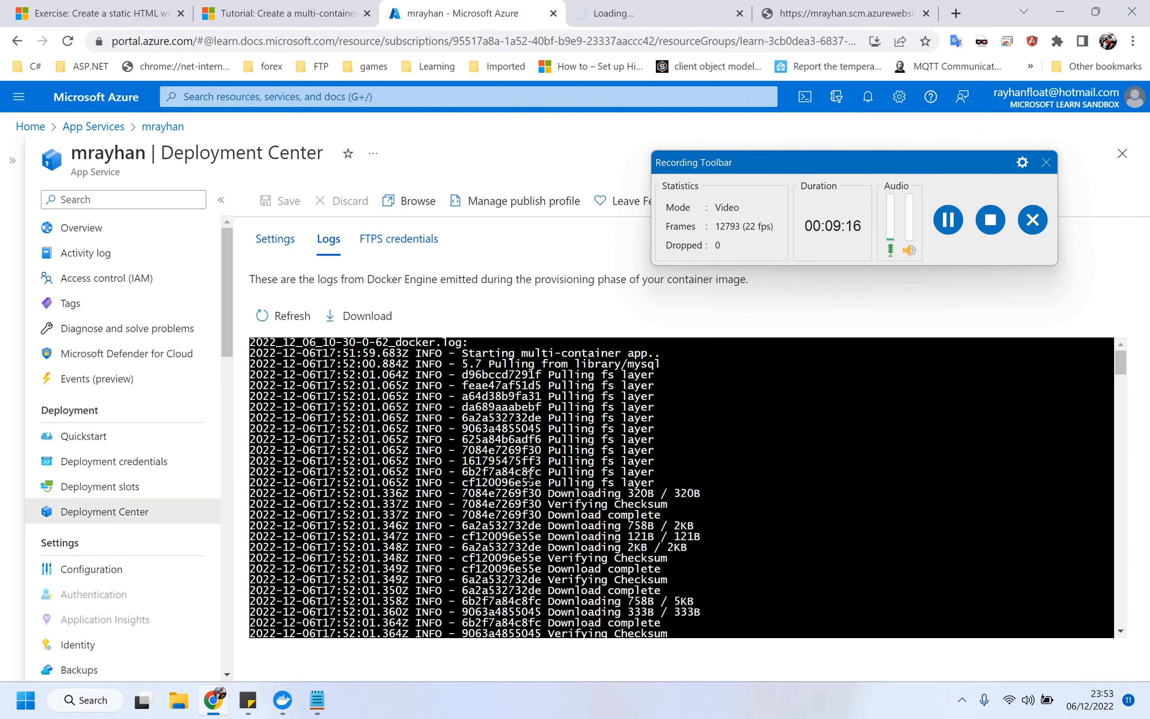
{"action": "scroll", "coordinate": [530, 477], "scroll_direction": "down", "scroll_amount": 15}
{"action": "scroll", "coordinate": [538, 473], "scroll_direction": "up", "scroll_amount": 5}
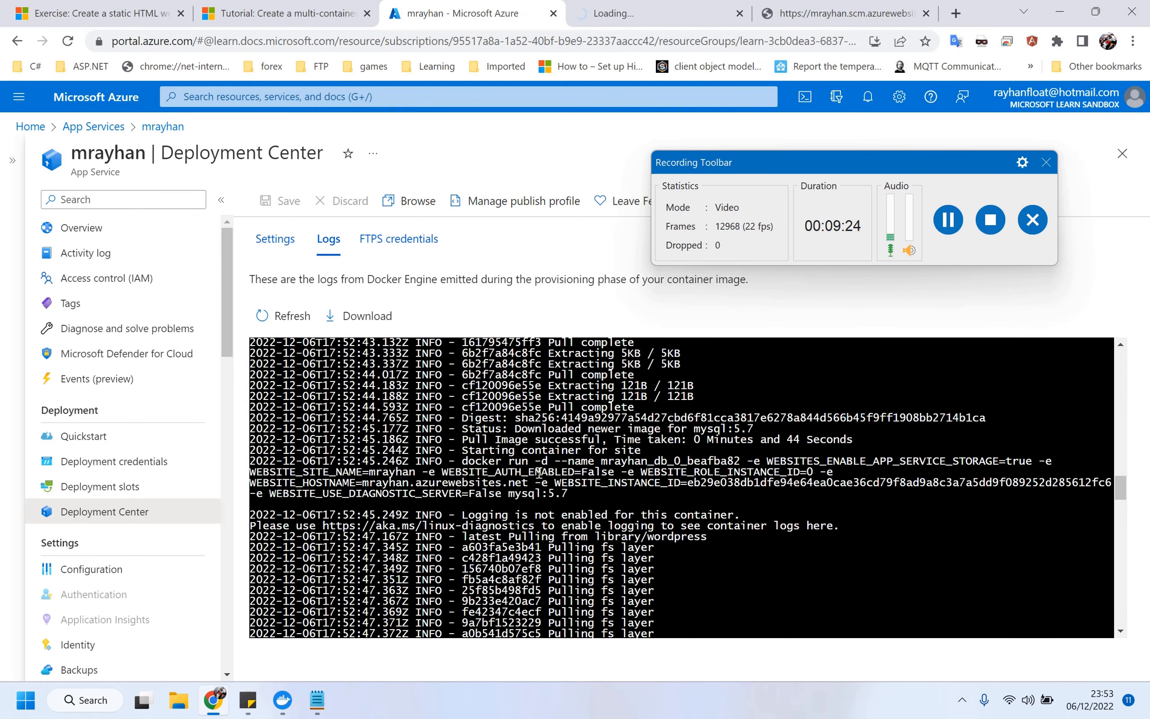
{"action": "scroll", "coordinate": [539, 472], "scroll_direction": "down", "scroll_amount": 20}
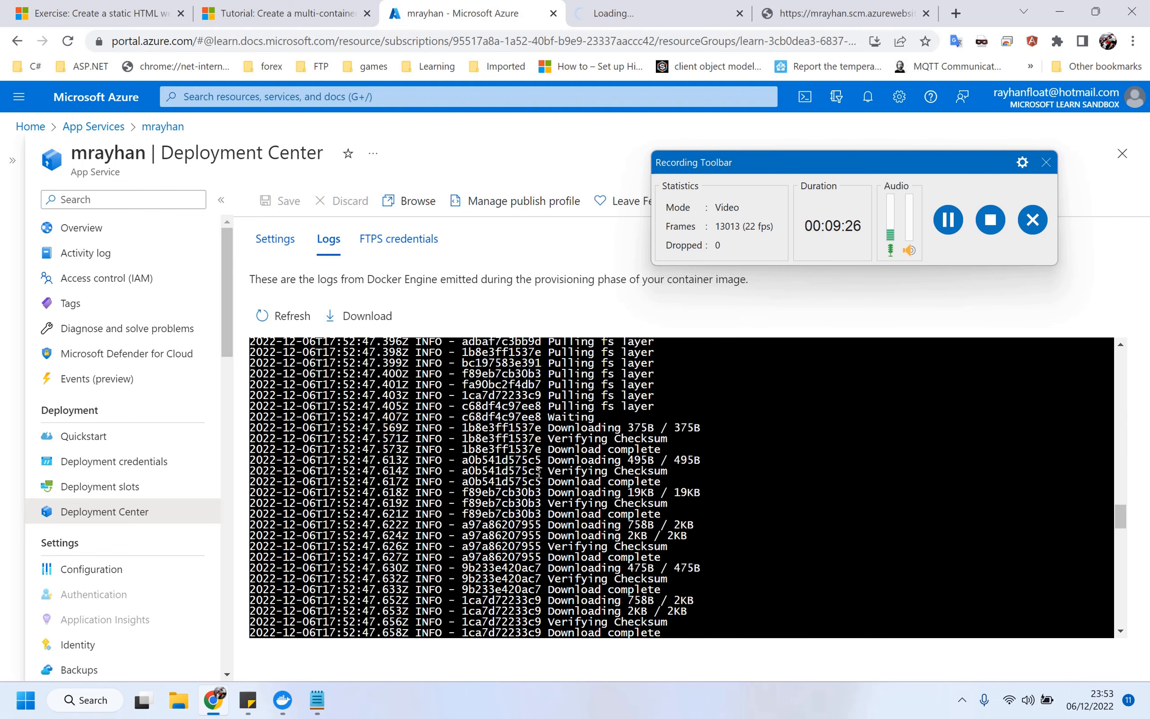
{"action": "scroll", "coordinate": [539, 473], "scroll_direction": "up", "scroll_amount": 20}
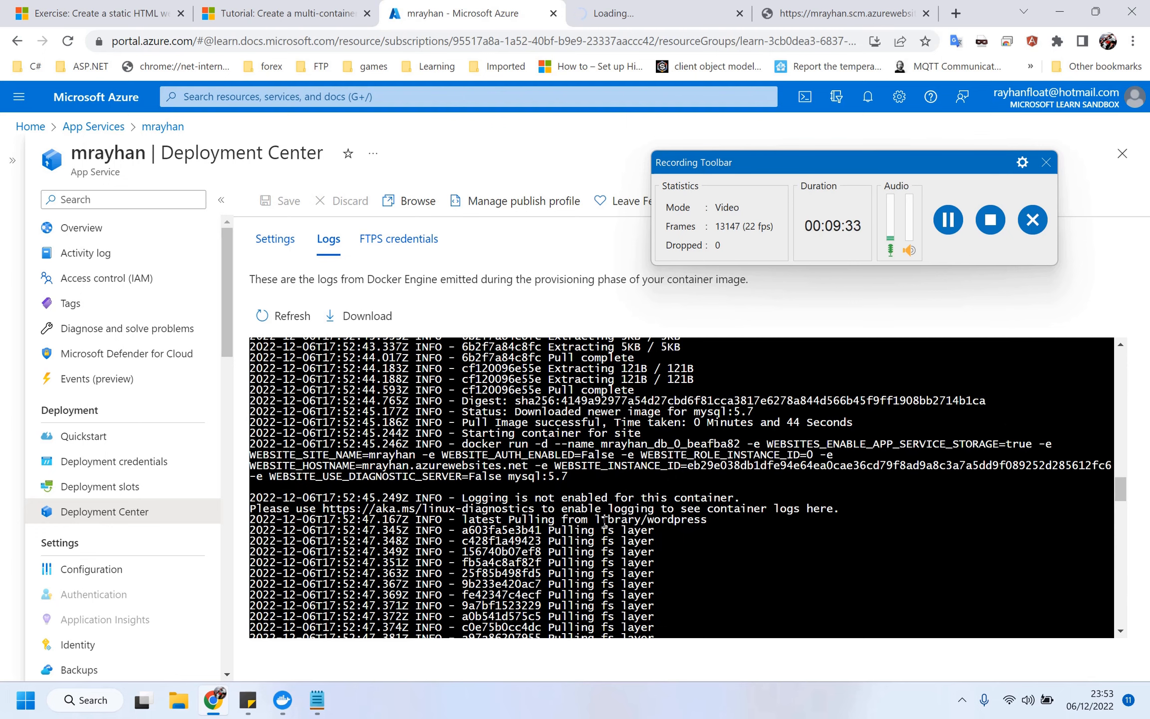
{"action": "left_click_drag", "start_coordinate": [601, 519], "coordinate": [714, 521]}
{"action": "left_click", "coordinate": [713, 518]}
{"action": "scroll", "coordinate": [713, 519], "scroll_direction": "down", "scroll_amount": 10}
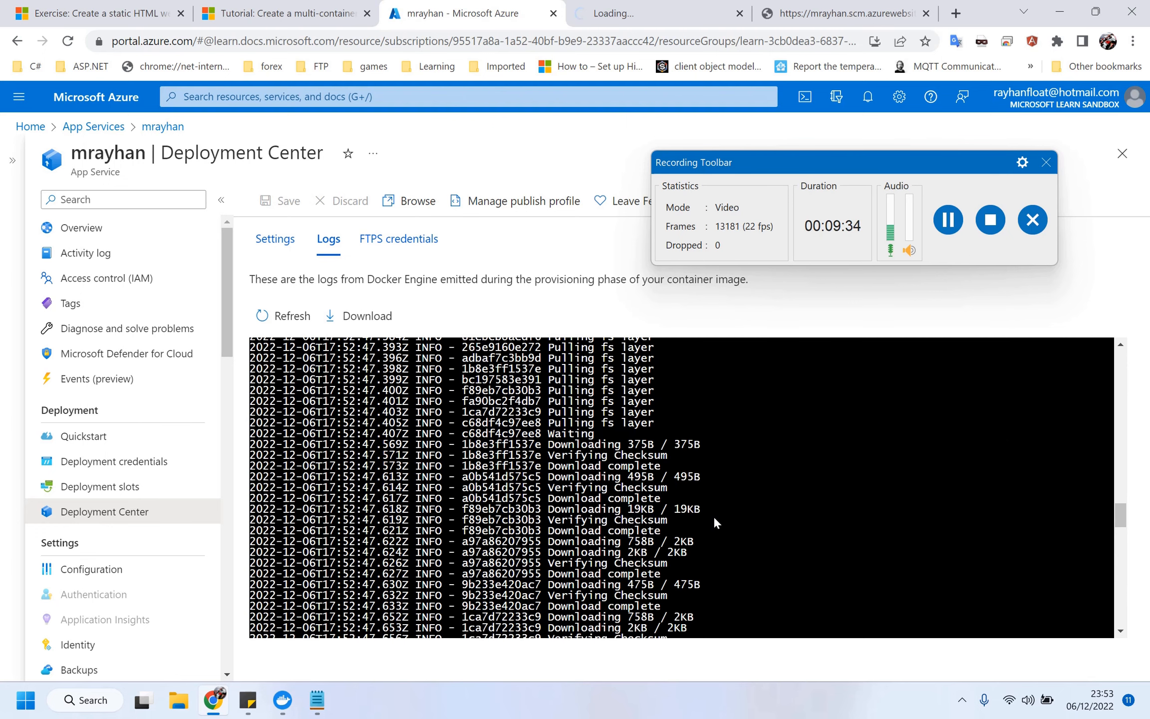
{"action": "scroll", "coordinate": [713, 521], "scroll_direction": "down", "scroll_amount": 10}
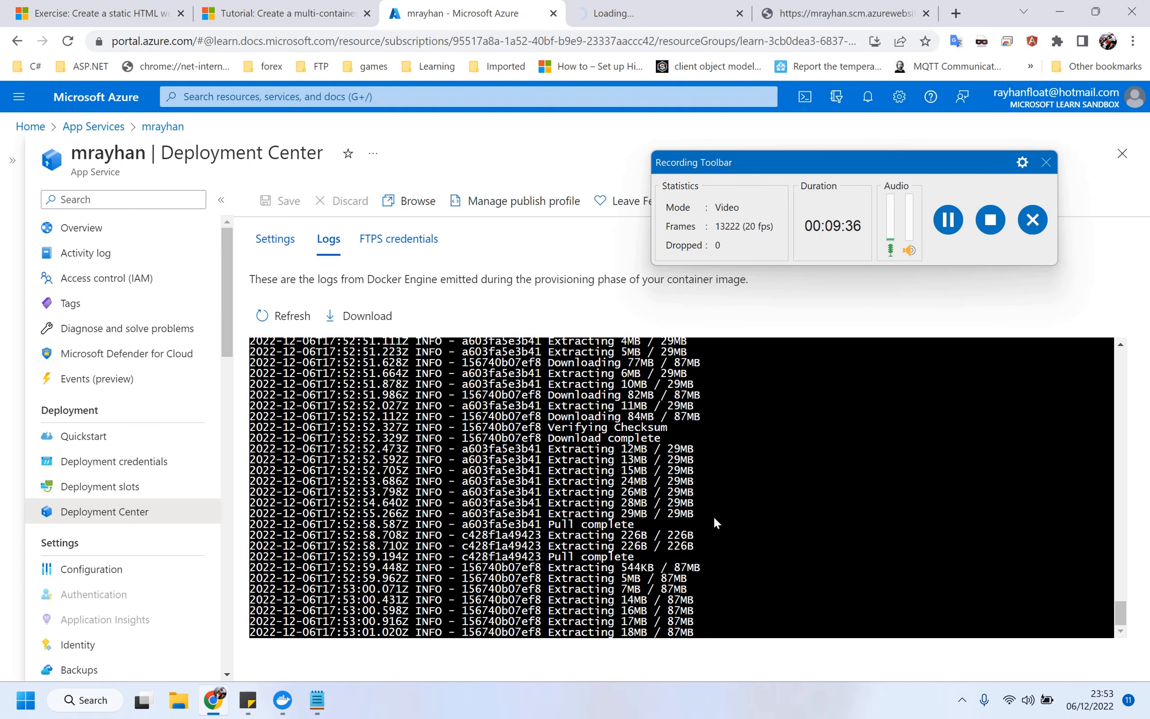
{"action": "left_click", "coordinate": [283, 316]}
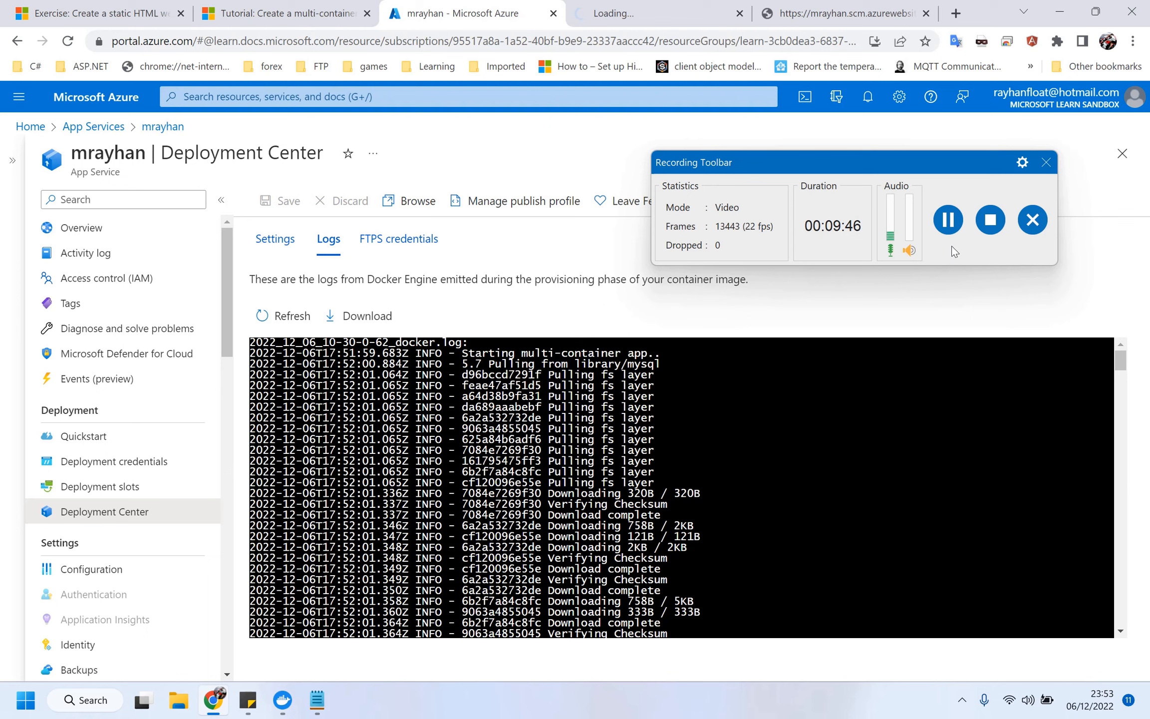
{"action": "left_click", "coordinate": [948, 219]}
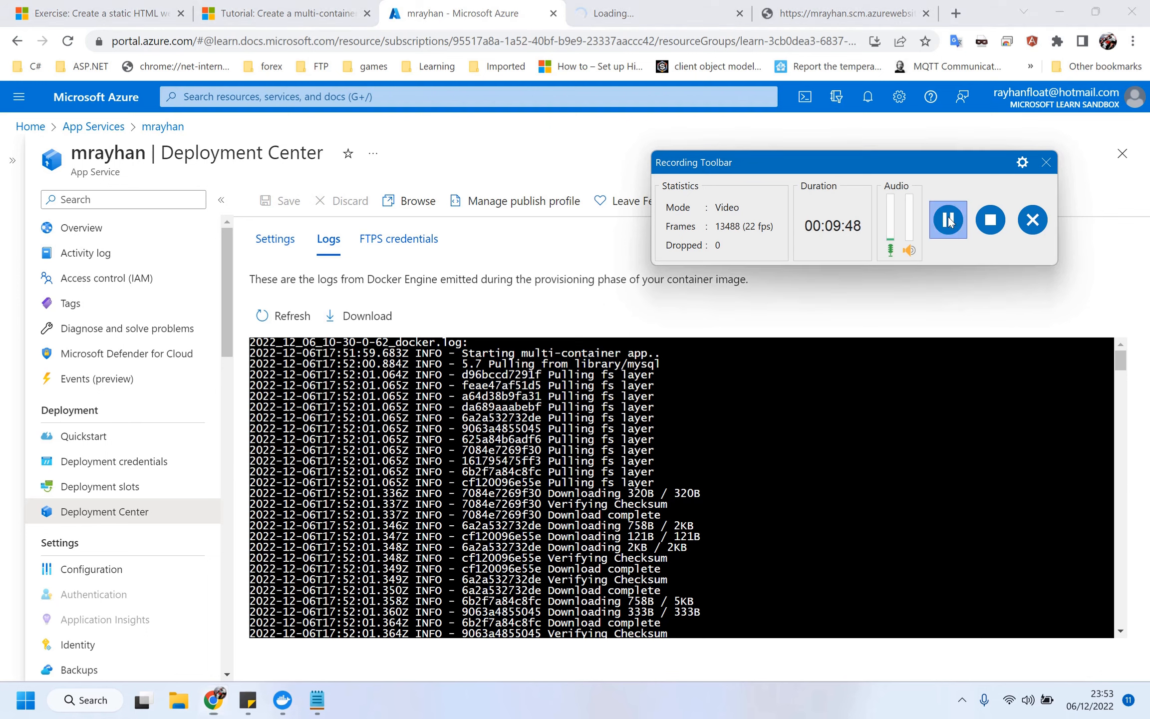
{"action": "left_click", "coordinate": [948, 220]}
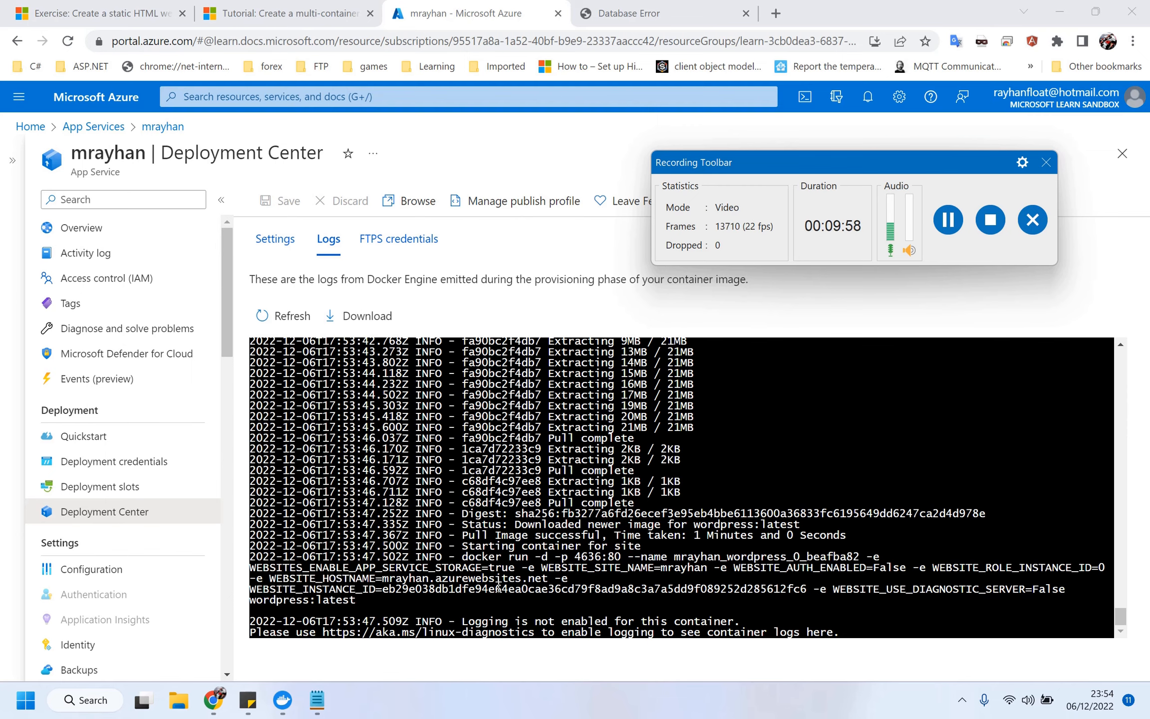
Reload the deployed site's tab, which still shows the database connection error.
{"action": "left_click", "coordinate": [691, 6]}
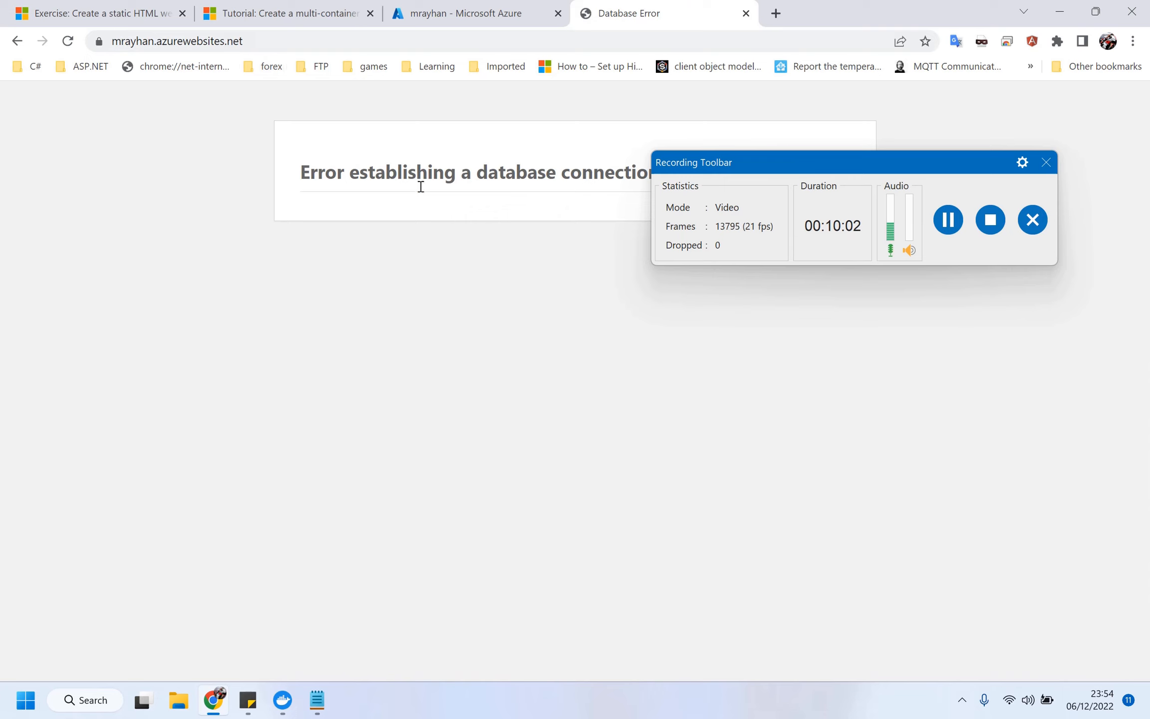
{"action": "left_click_drag", "start_coordinate": [692, 164], "coordinate": [685, 317]}
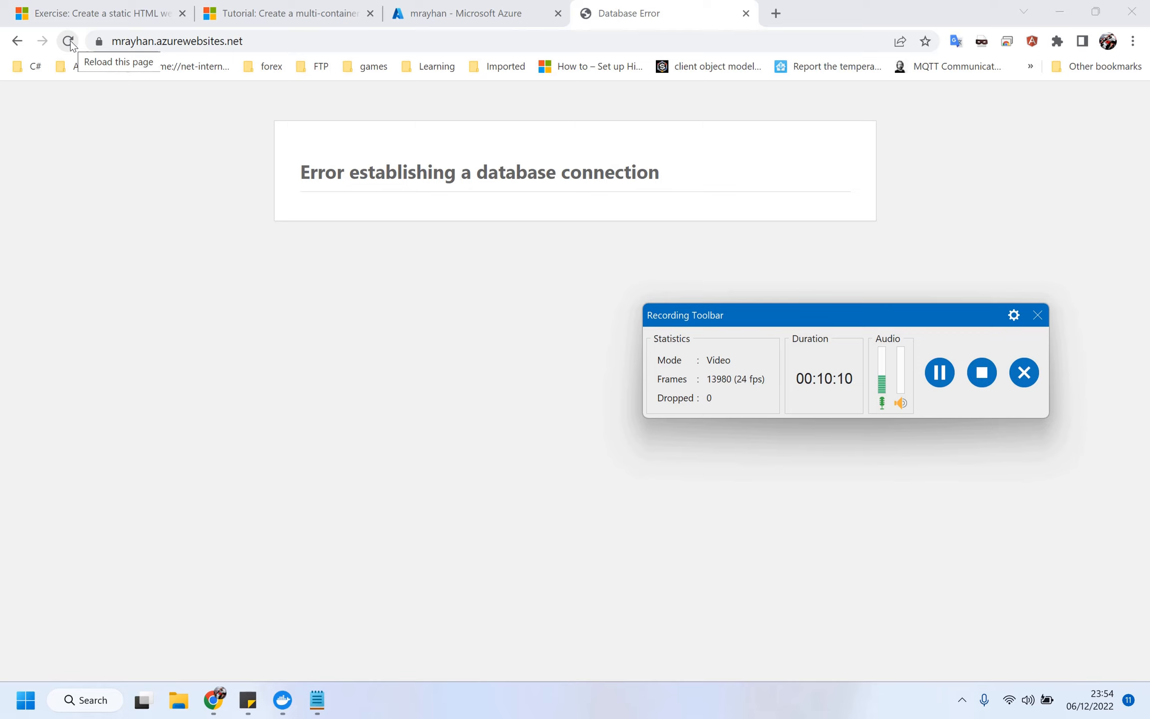
{"action": "left_click", "coordinate": [68, 40]}
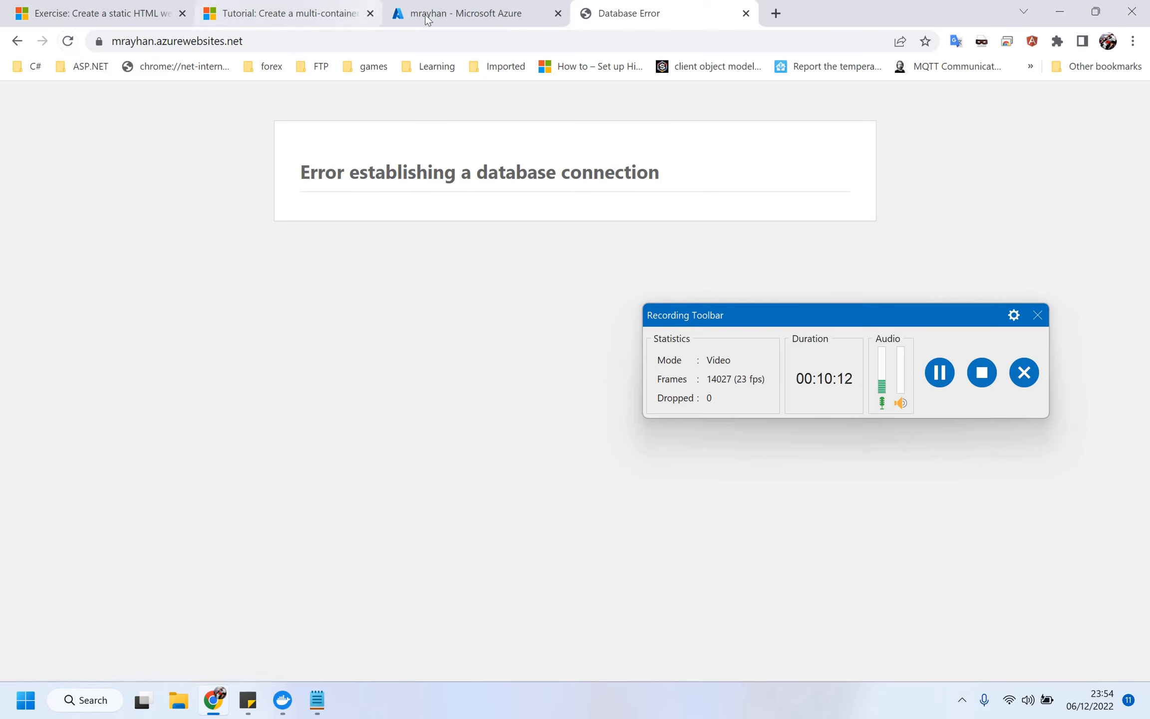
{"action": "left_click", "coordinate": [938, 375]}
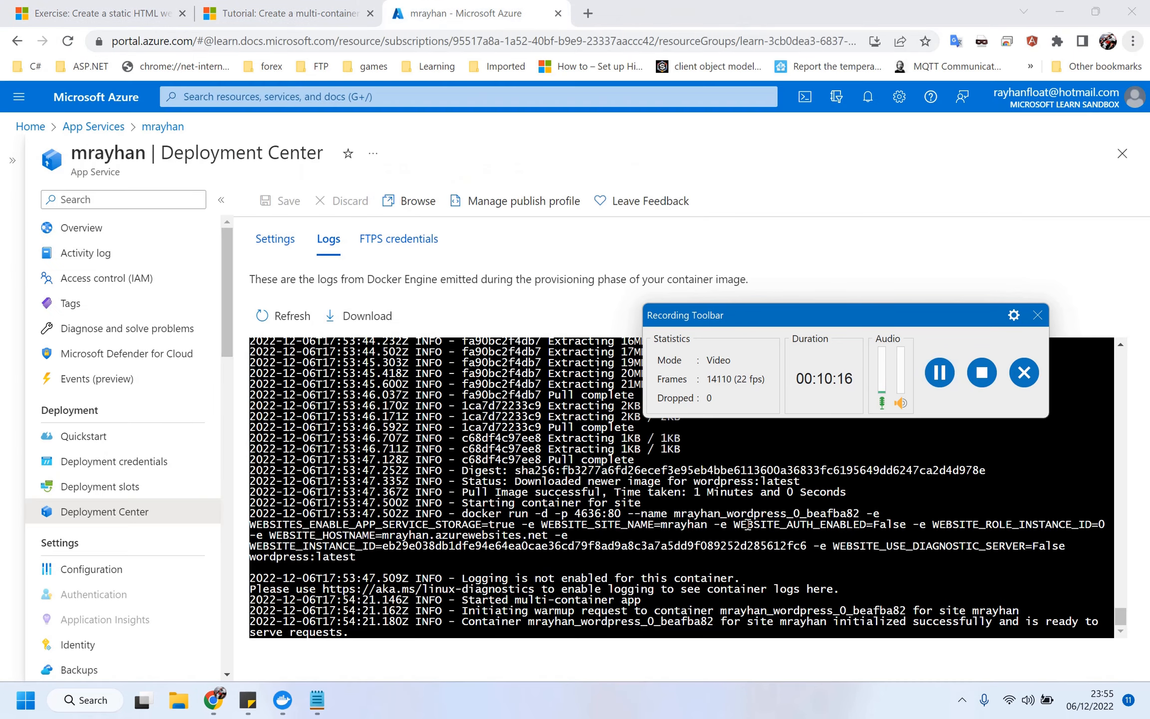
Check the log's container ready-to-serve message, then go to the App Service Overview page.
{"action": "left_click", "coordinate": [747, 524]}
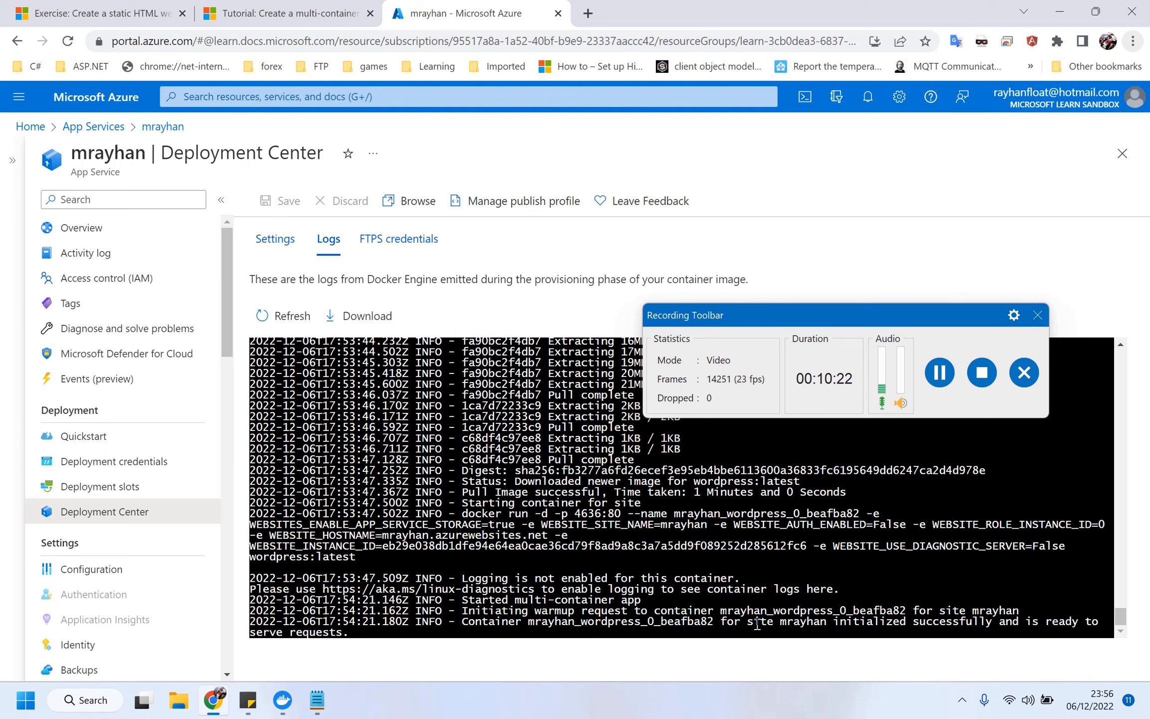
{"action": "left_click_drag", "start_coordinate": [755, 621], "coordinate": [1030, 636]}
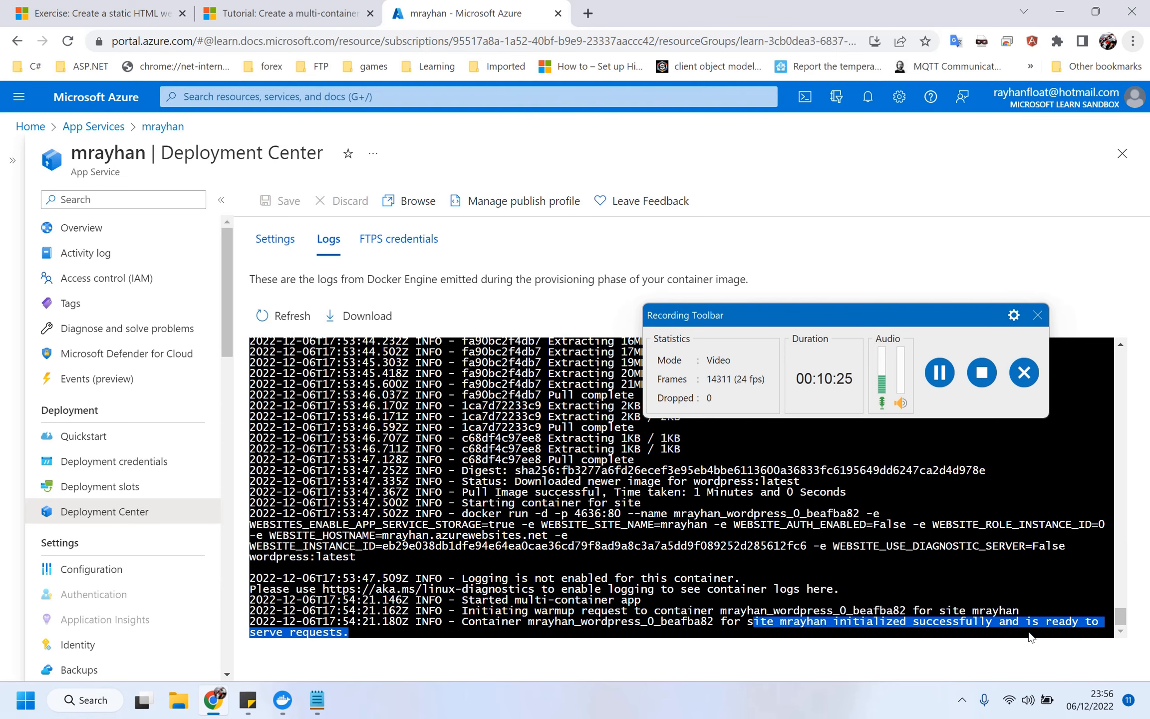
{"action": "left_click", "coordinate": [680, 583]}
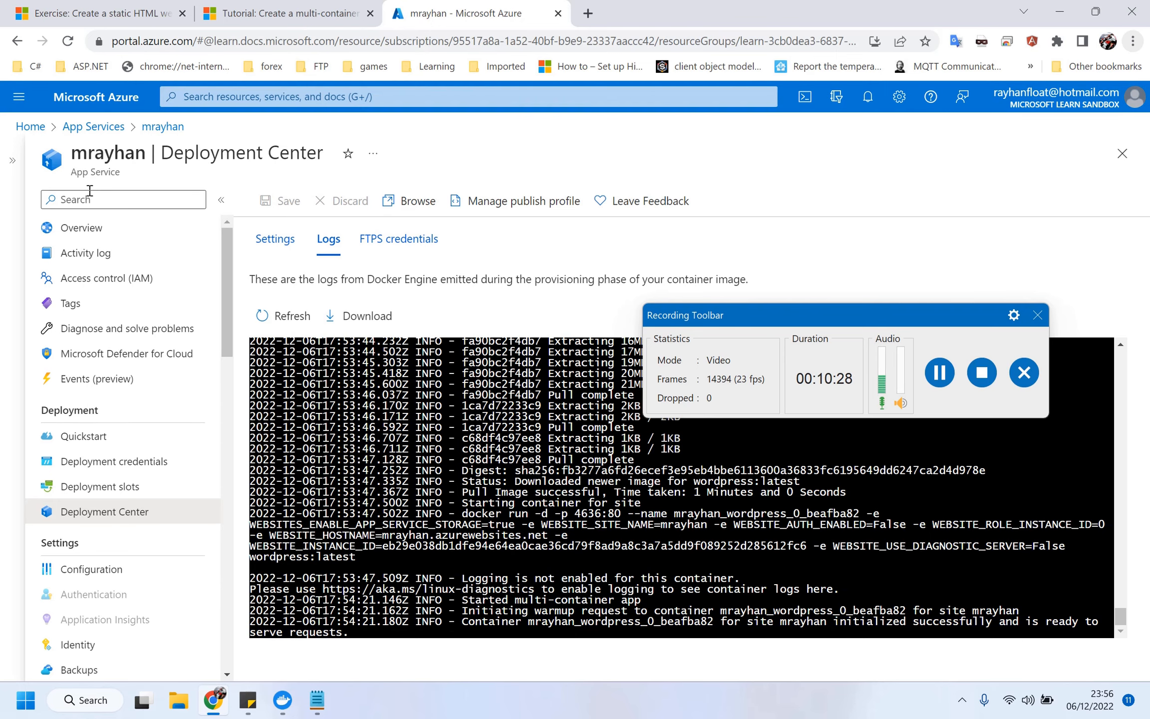
{"action": "left_click", "coordinate": [89, 236]}
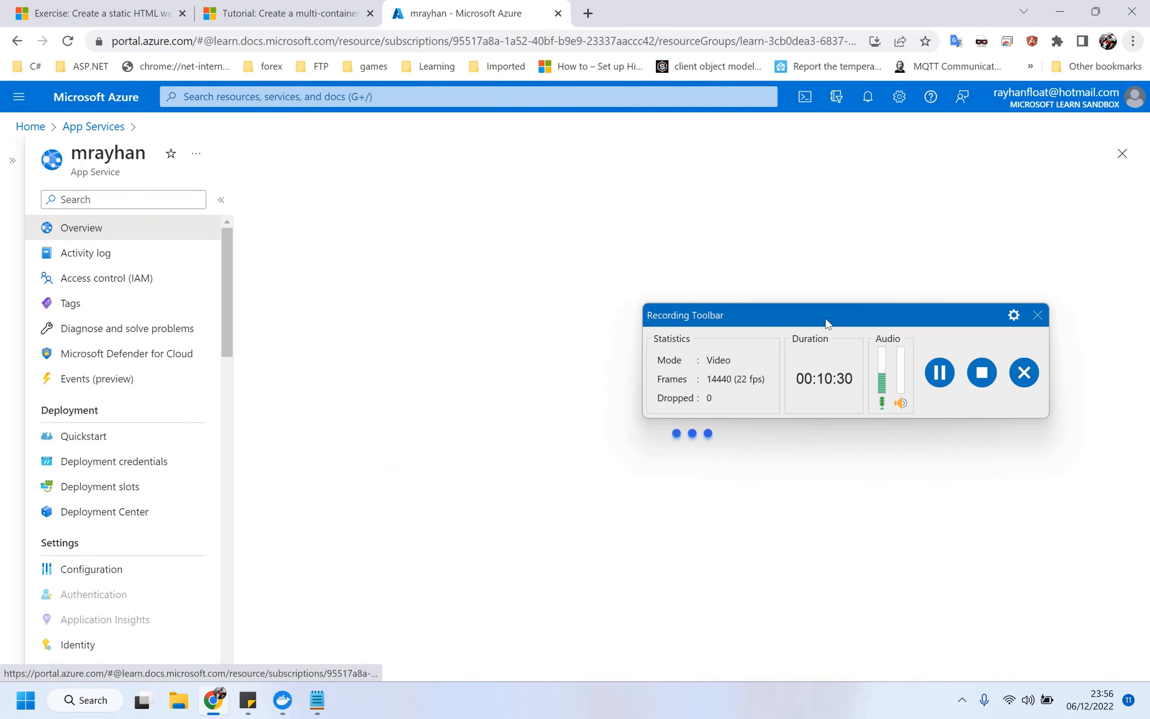
Open the web app's azurewebsites.net URL from Overview in a new tab.
{"action": "left_click_drag", "start_coordinate": [831, 313], "coordinate": [805, 400]}
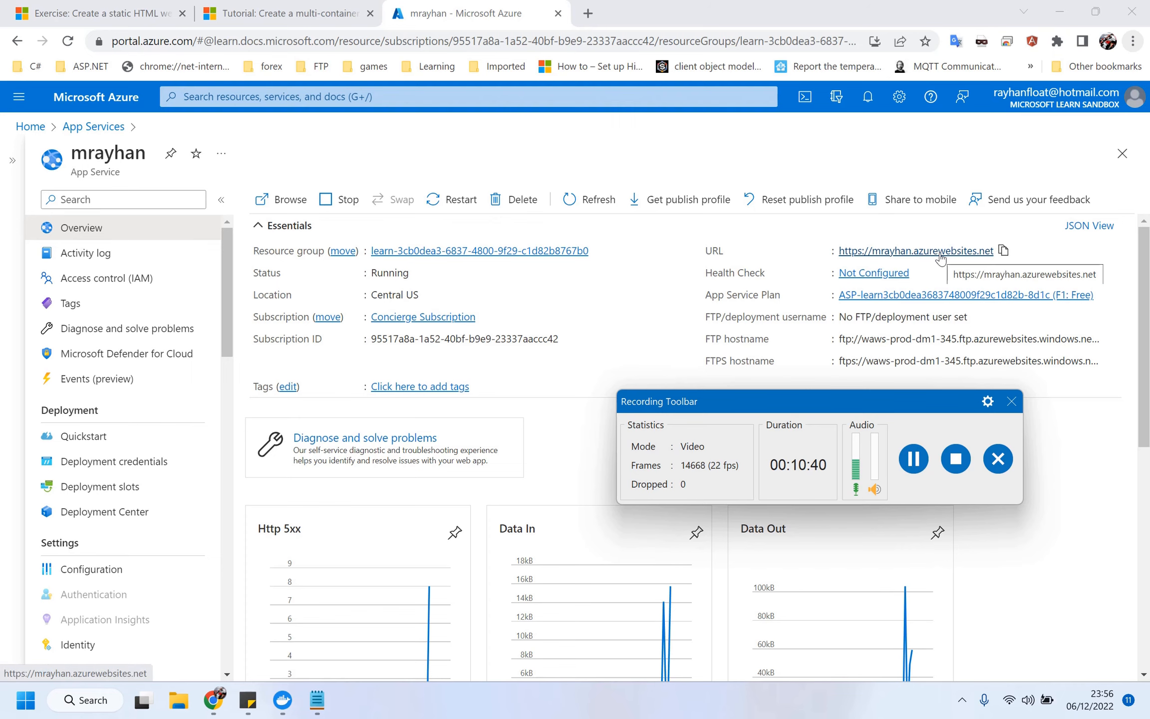
{"action": "left_click", "coordinate": [938, 260]}
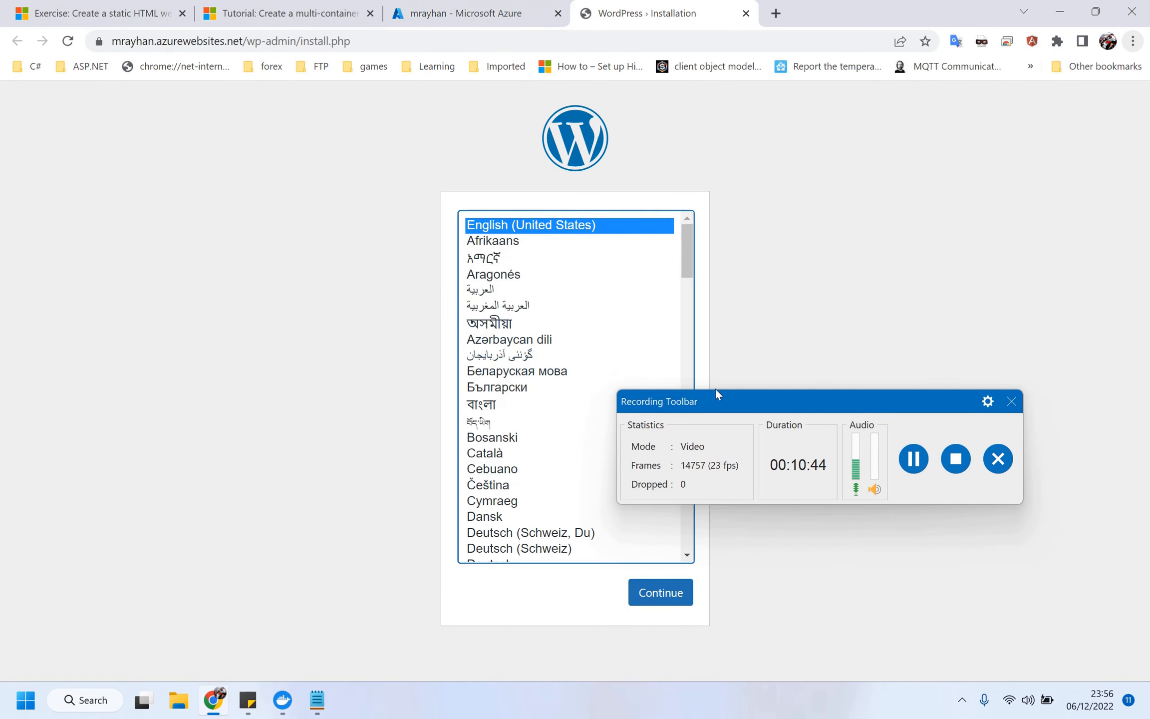
Keep English as the language, then enter the site title and admin username.
{"action": "left_click_drag", "start_coordinate": [723, 395], "coordinate": [826, 216]}
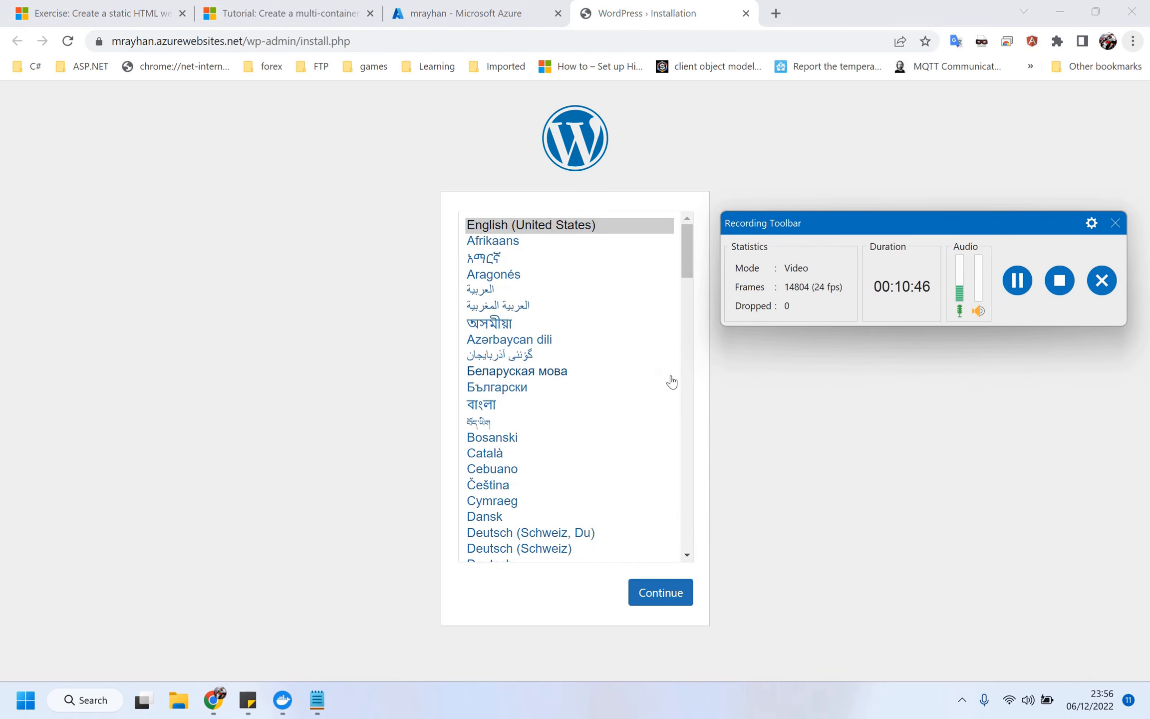
{"action": "left_click", "coordinate": [662, 594]}
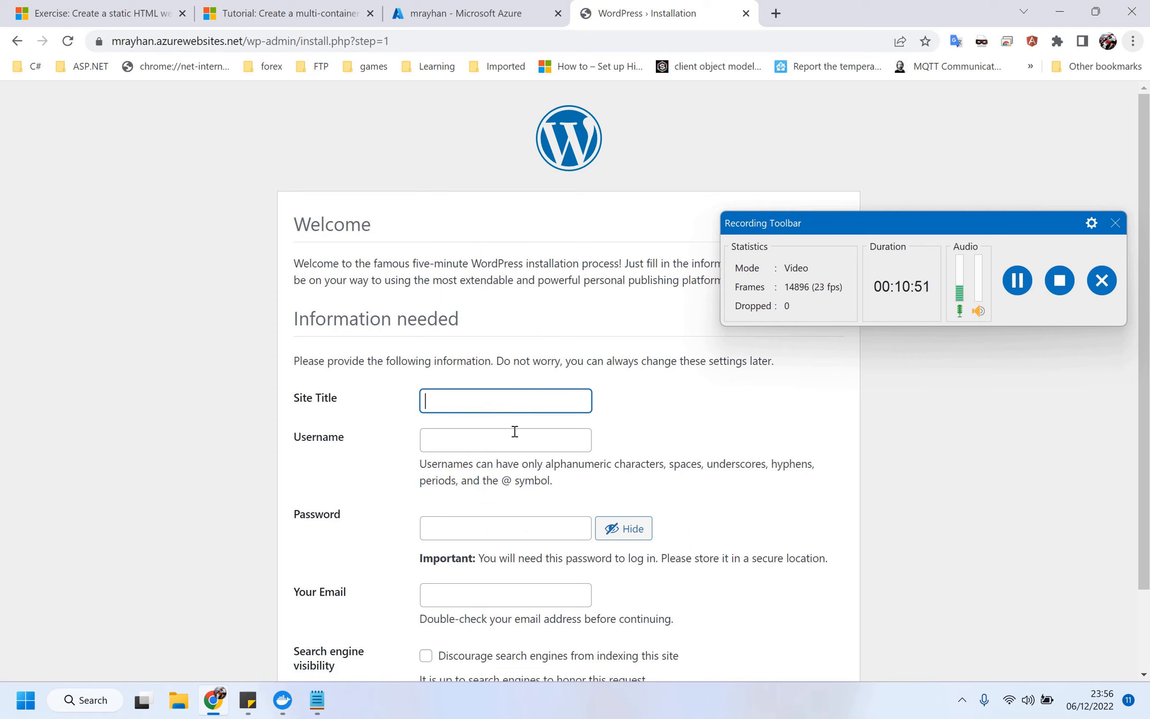
{"action": "key", "text": "BackSpace"}
{"action": "key", "text": "BackSpace"}
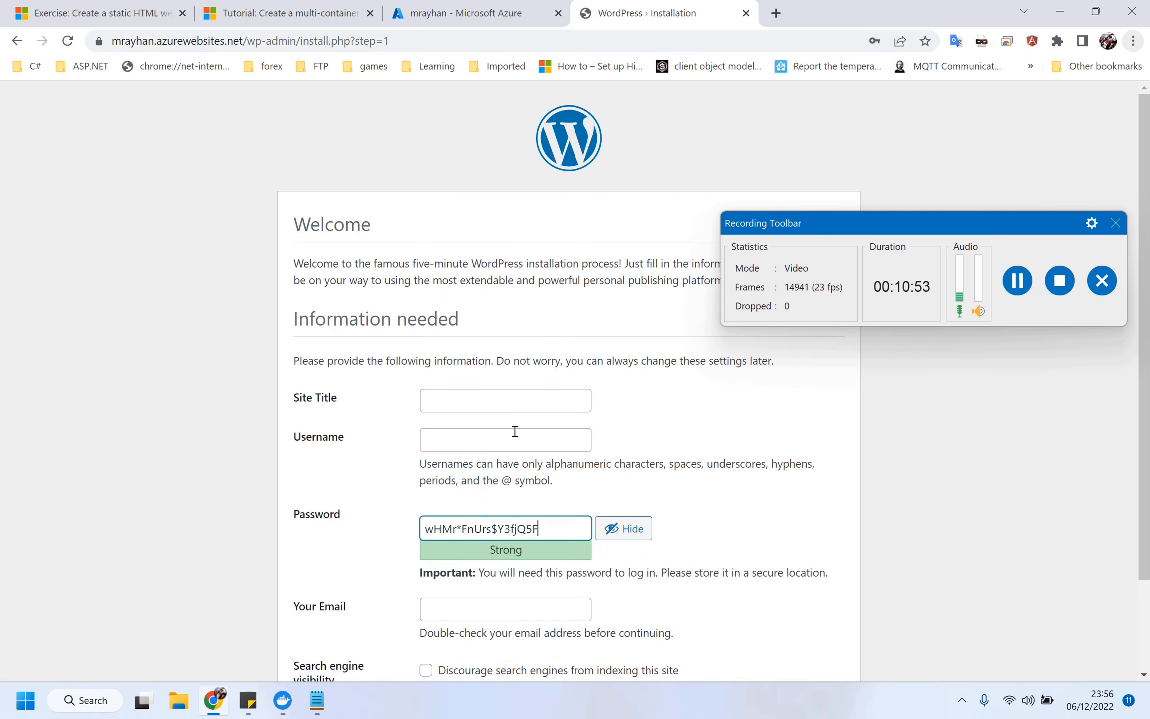
{"action": "left_click", "coordinate": [483, 403]}
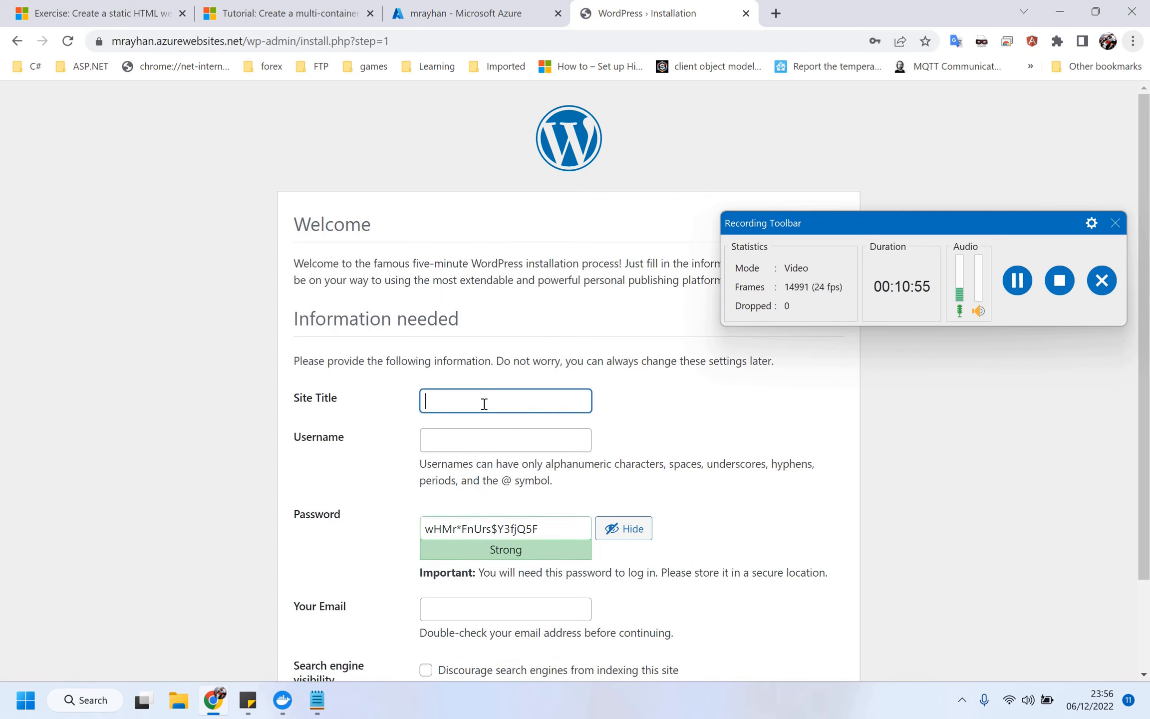
{"action": "type", "text": "Rayhan"}
{"action": "key", "text": "Tab"}
{"action": "type", "text": "r"}
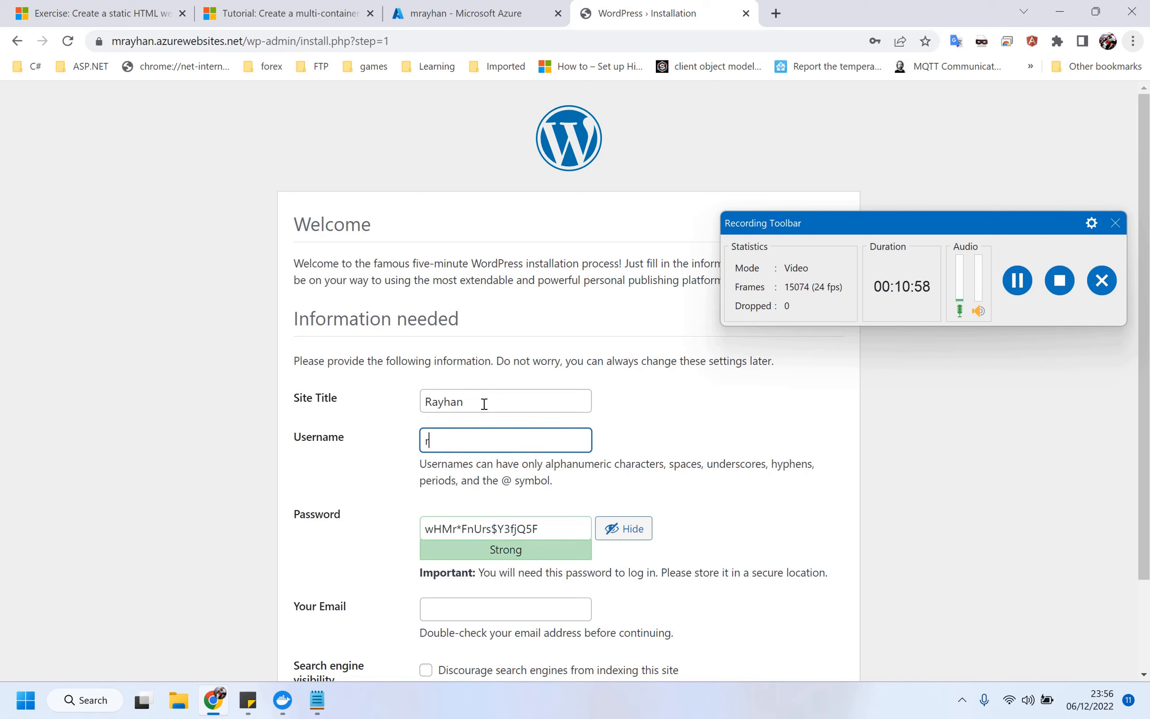
{"action": "type", "text": "ayhan"}
Enter the admin password and e-mail, discourage search engines, and install WordPress.
{"action": "key", "text": "Tab"}
{"action": "type", "text": "i"}
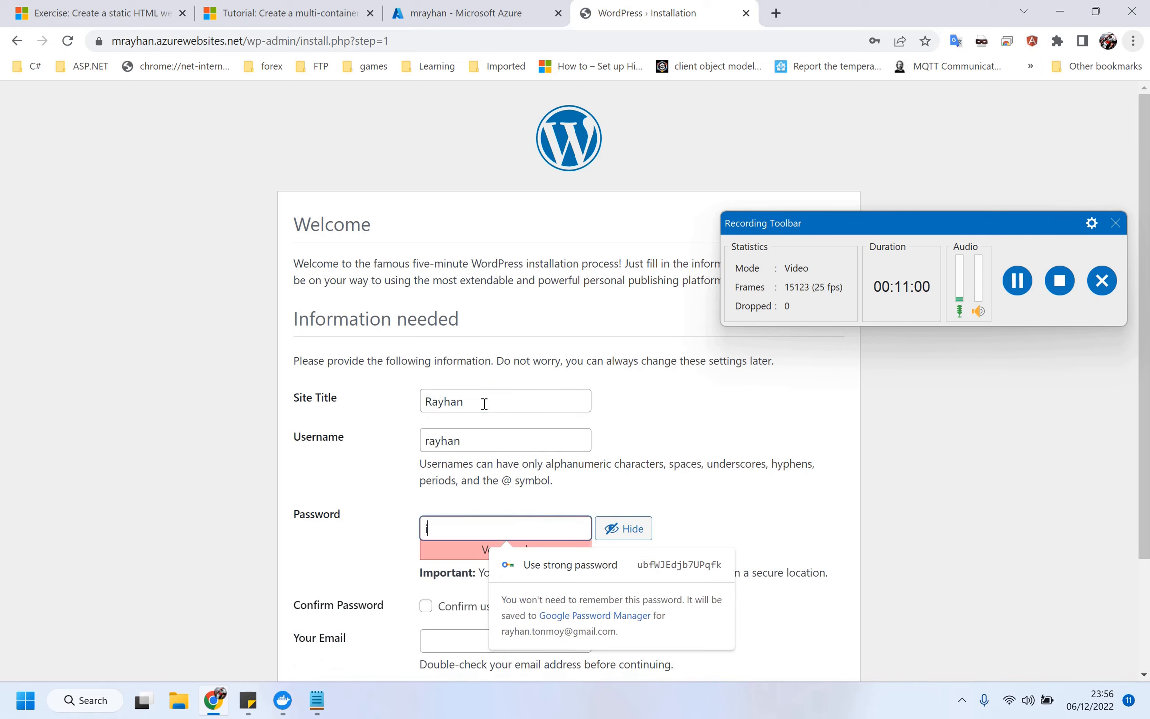
{"action": "key", "text": "BackSpace"}
{"action": "key", "text": "BackSpace"}
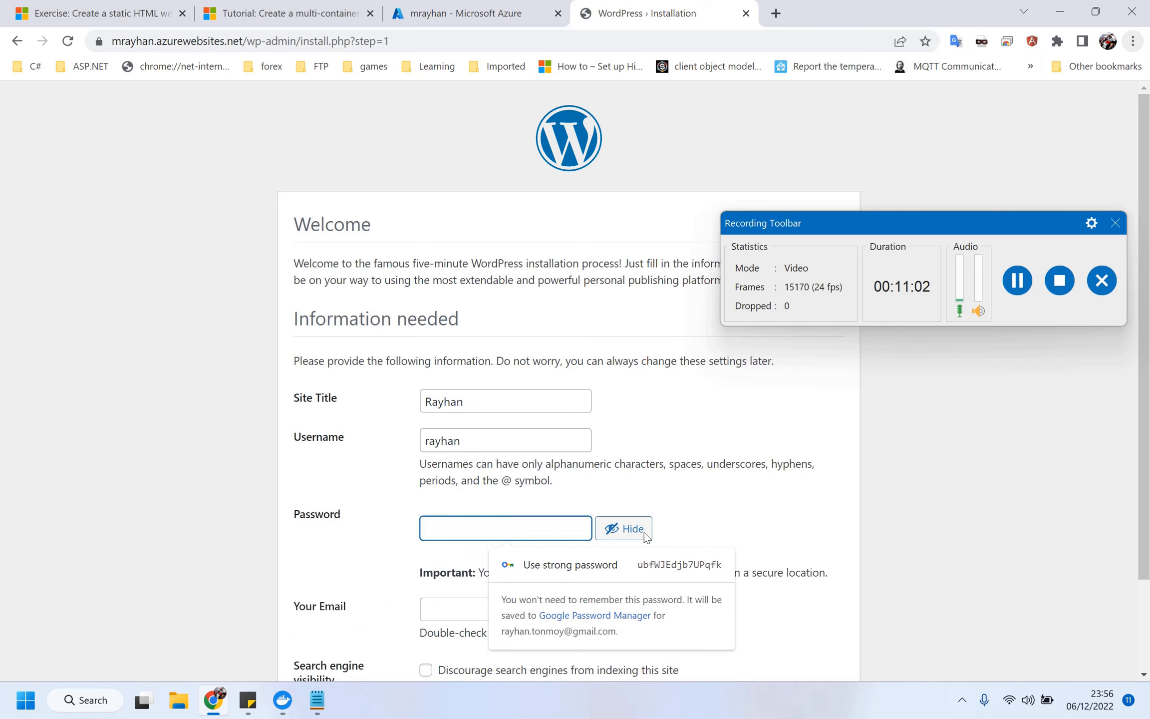
{"action": "left_click", "coordinate": [645, 532]}
{"action": "left_click", "coordinate": [517, 537]}
{"action": "type", "text": "i"}
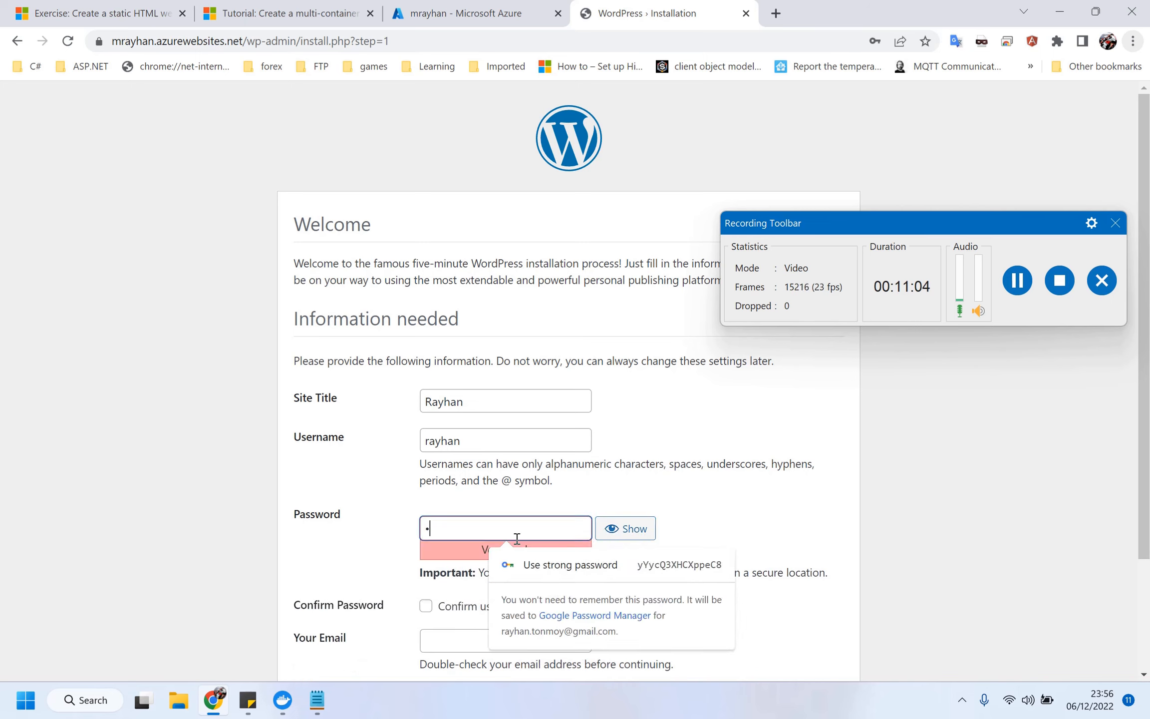
{"action": "type", "text": "••••••••"}
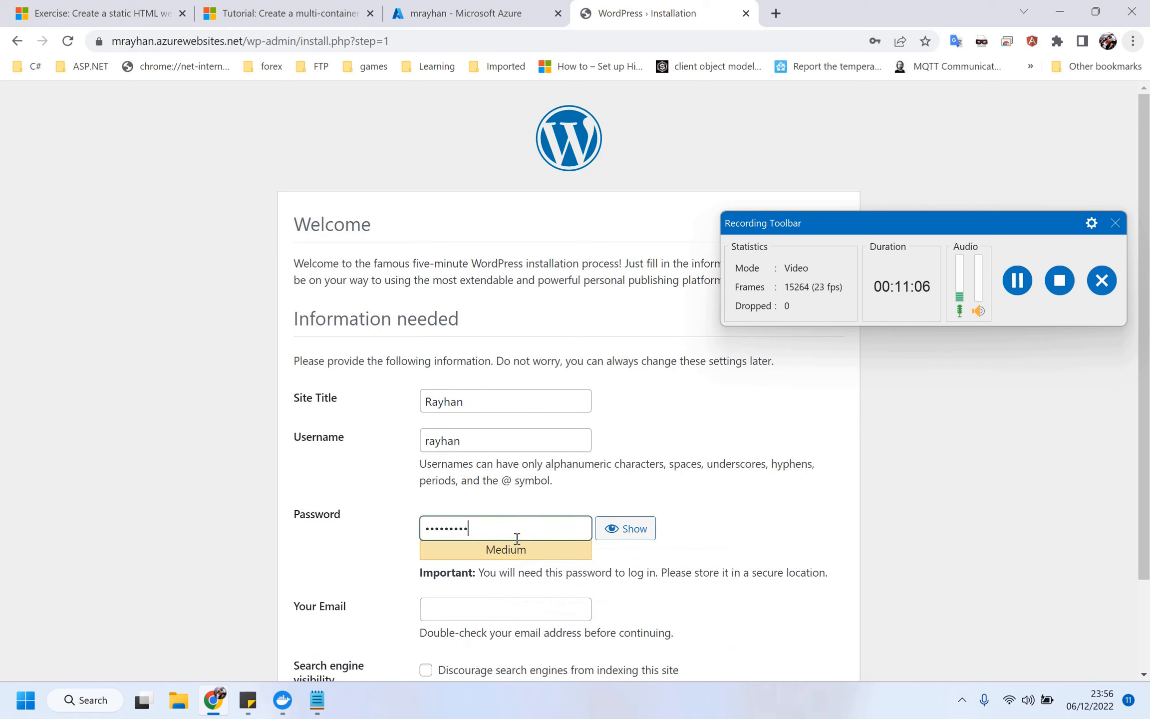
{"action": "key", "text": "Tab"}
{"action": "key", "text": "Tab"}
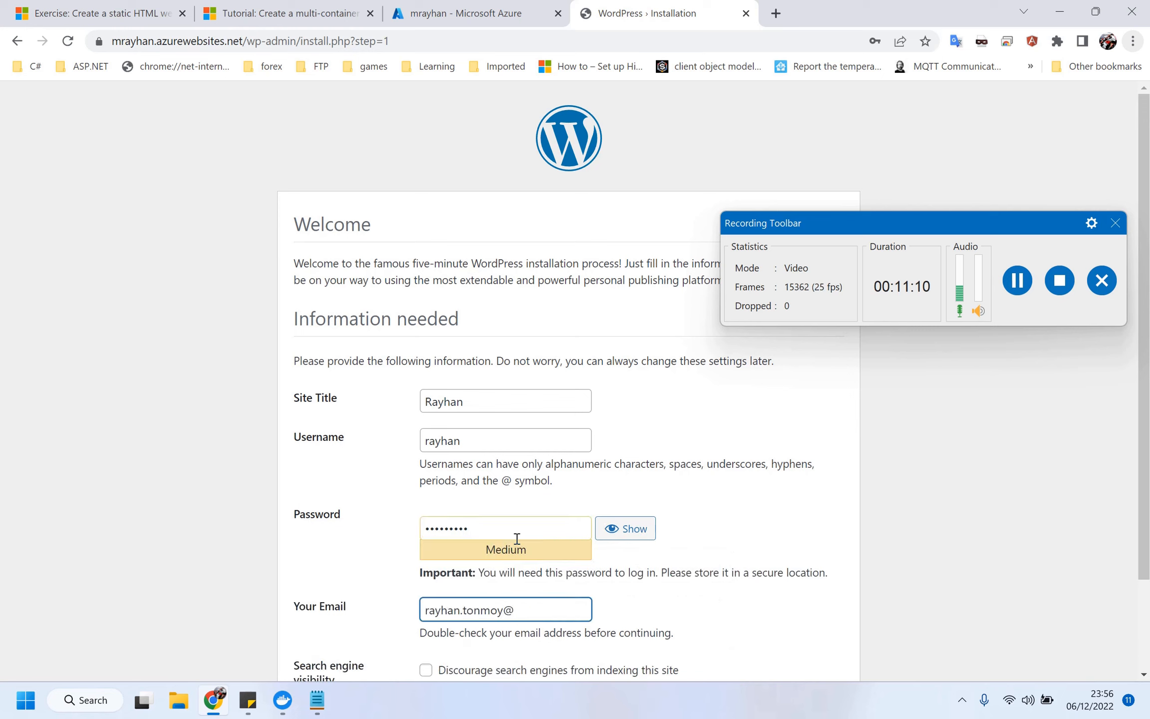
{"action": "key", "text": "Tab"}
{"action": "scroll", "coordinate": [517, 538], "scroll_direction": "down", "scroll_amount": 2}
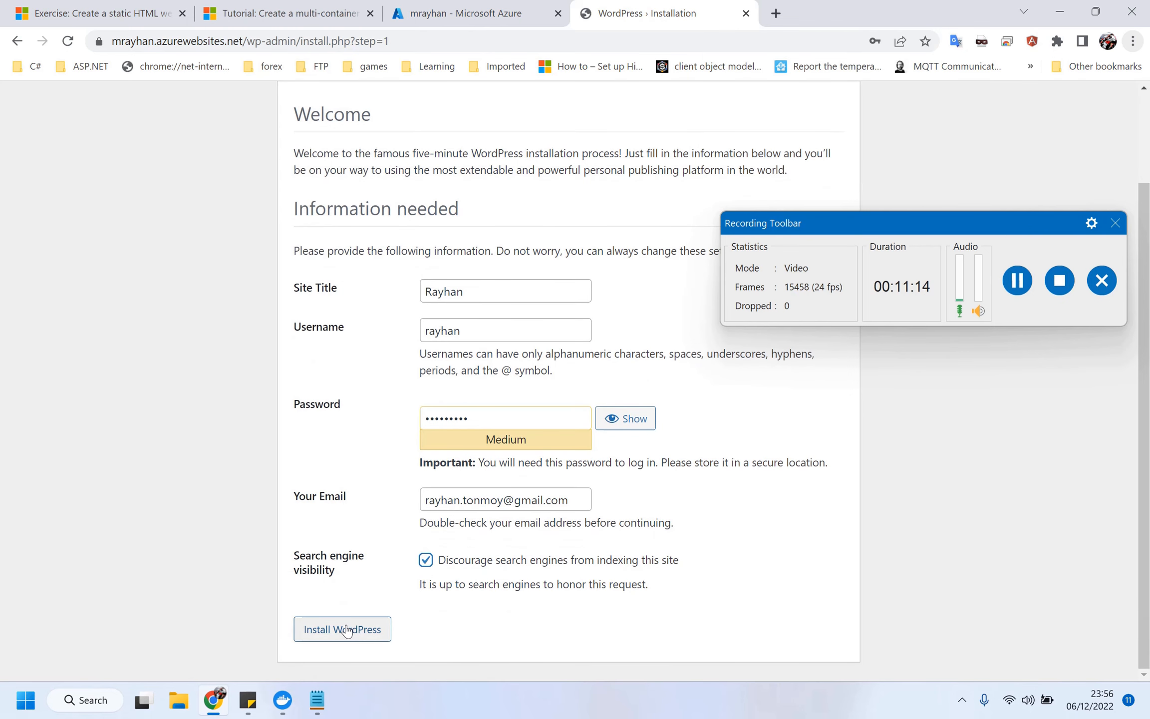
{"action": "left_click", "coordinate": [320, 630]}
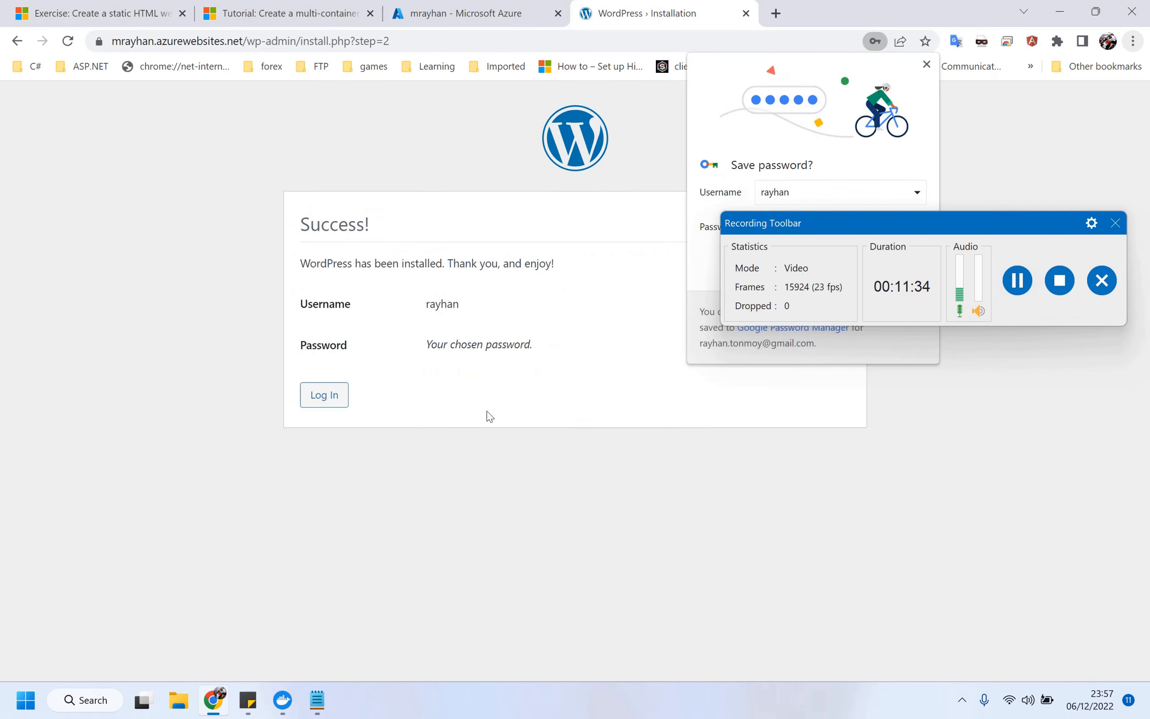
Log in with the admin username and password, decline saving the password, and dismiss the Welcome panel.
{"action": "left_click", "coordinate": [324, 396]}
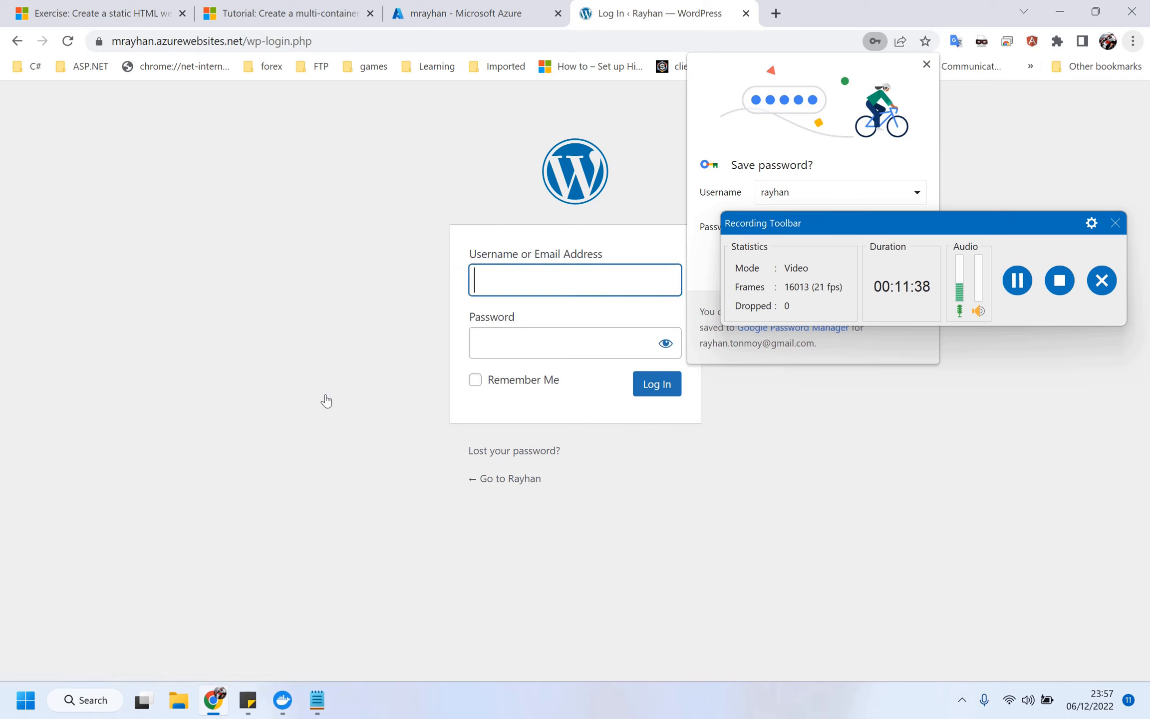
{"action": "type", "text": "rayhan"}
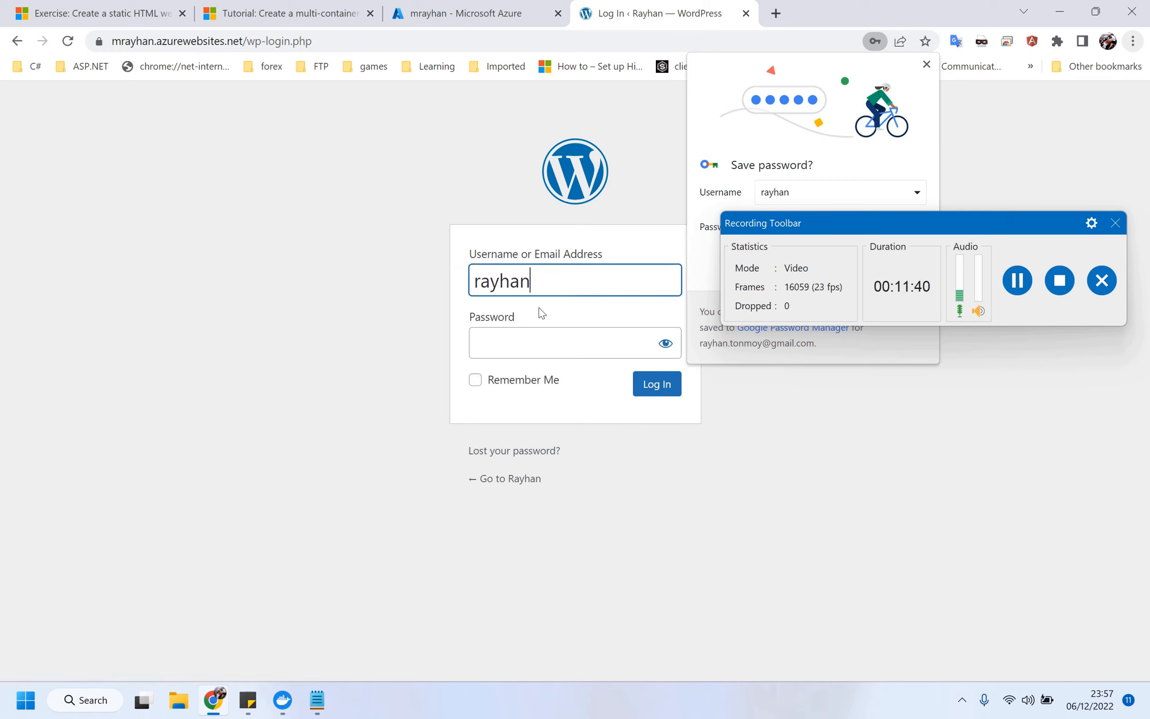
{"action": "key", "text": "Tab"}
{"action": "type", "text": "*********"}
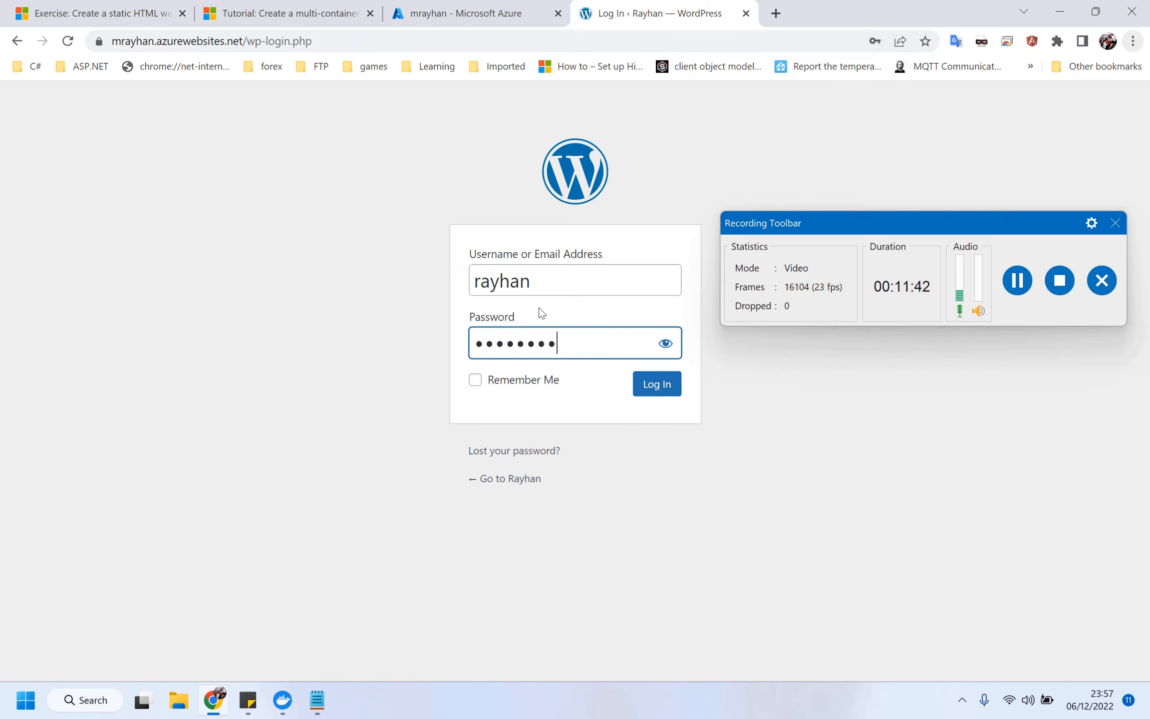
{"action": "left_click", "coordinate": [665, 390]}
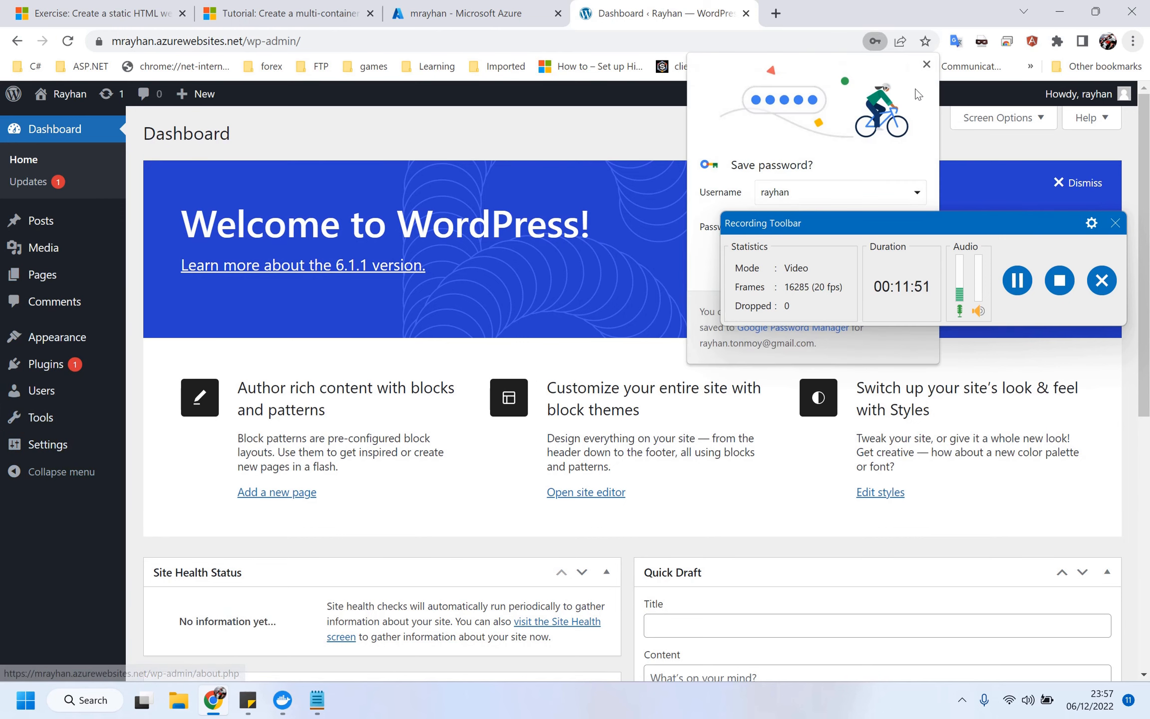
{"action": "left_click", "coordinate": [926, 64]}
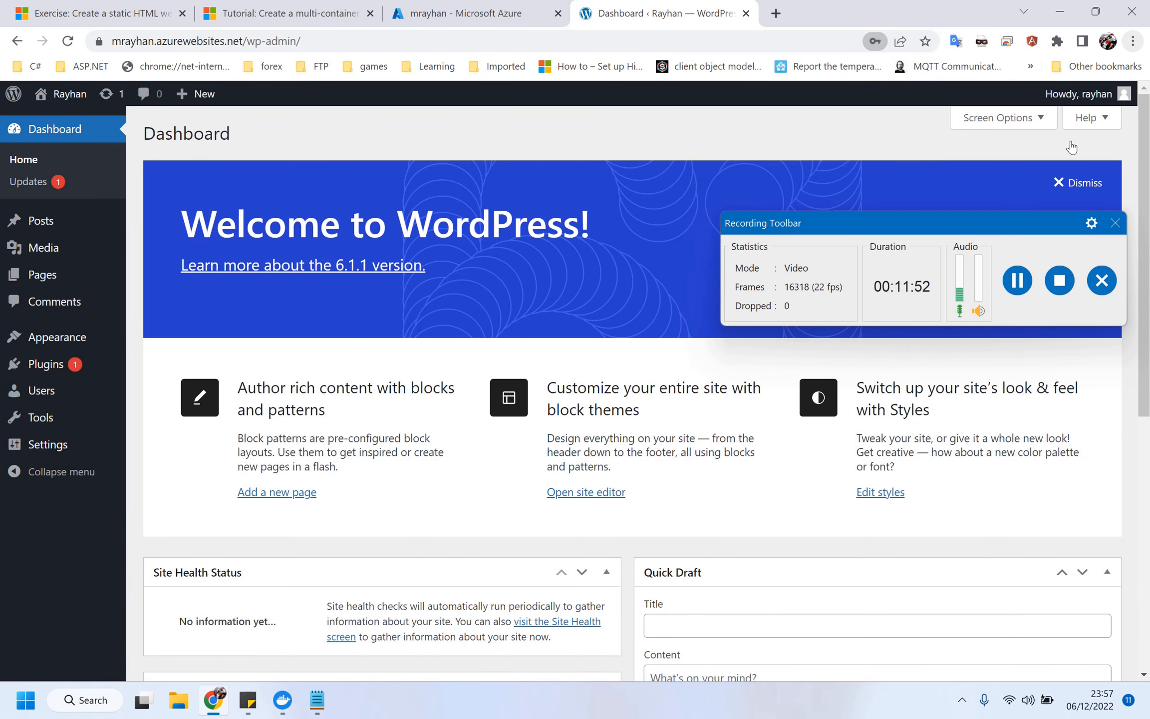
{"action": "left_click", "coordinate": [1079, 192]}
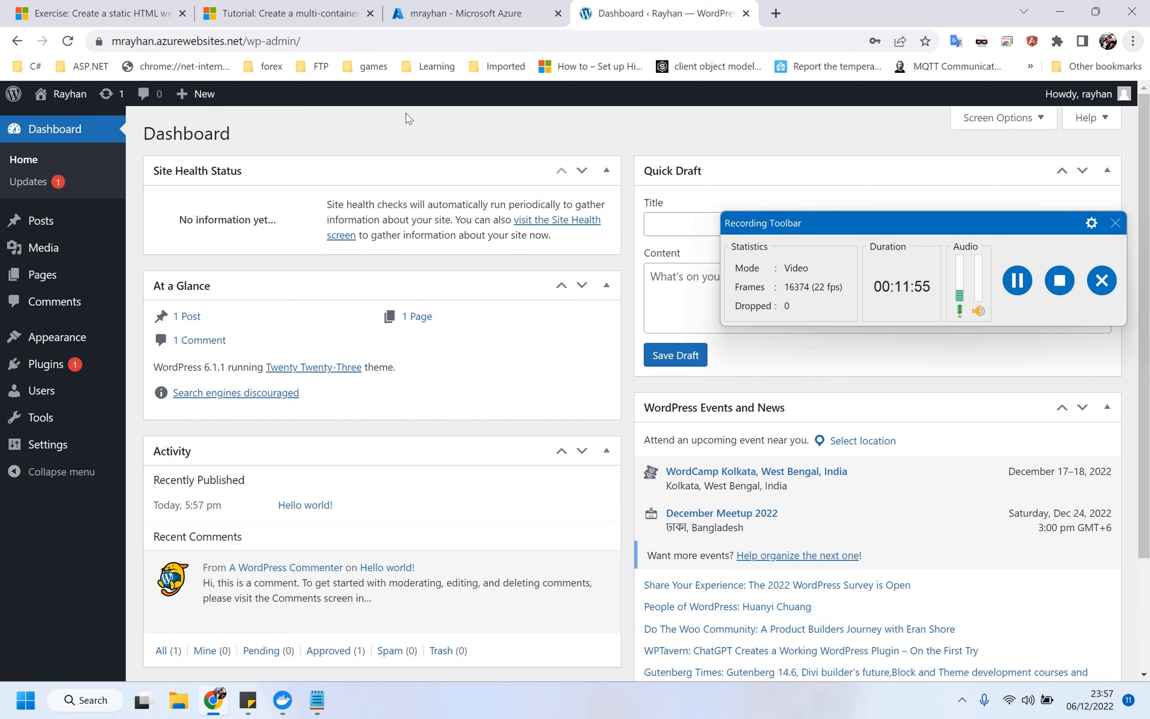
Back in the Azure portal, view the mrayhan app's Deployment Center settings.
{"action": "left_click", "coordinate": [421, 11]}
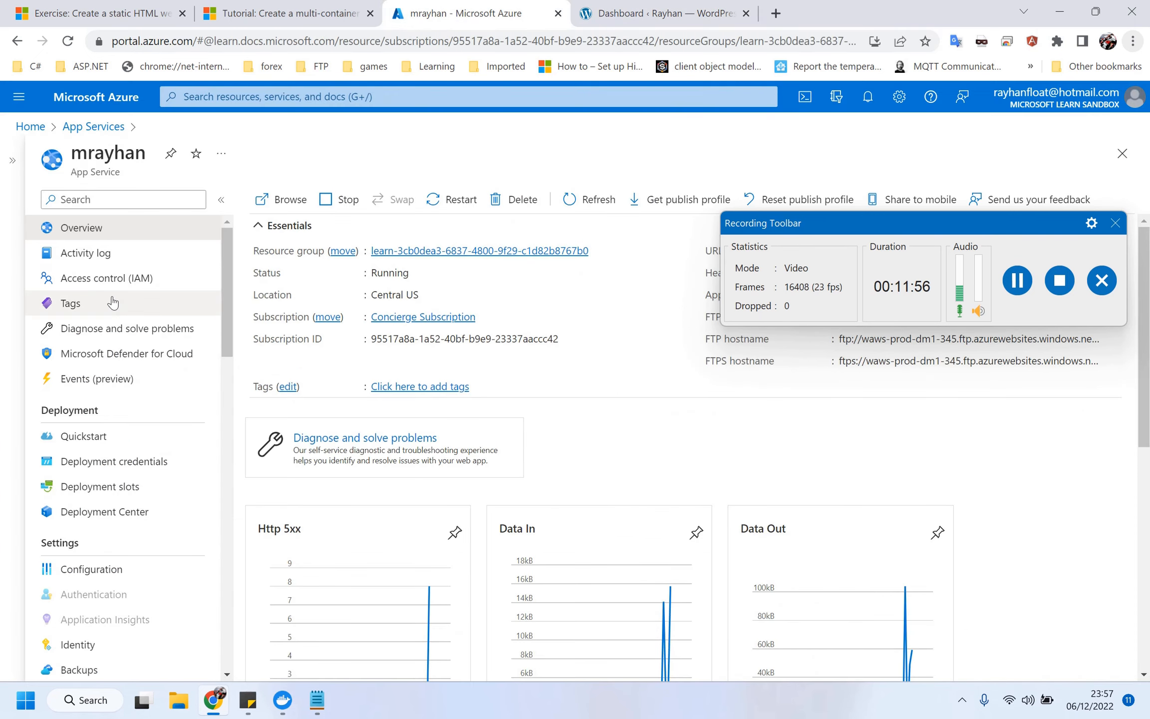
{"action": "left_click_drag", "start_coordinate": [896, 232], "coordinate": [893, 442]}
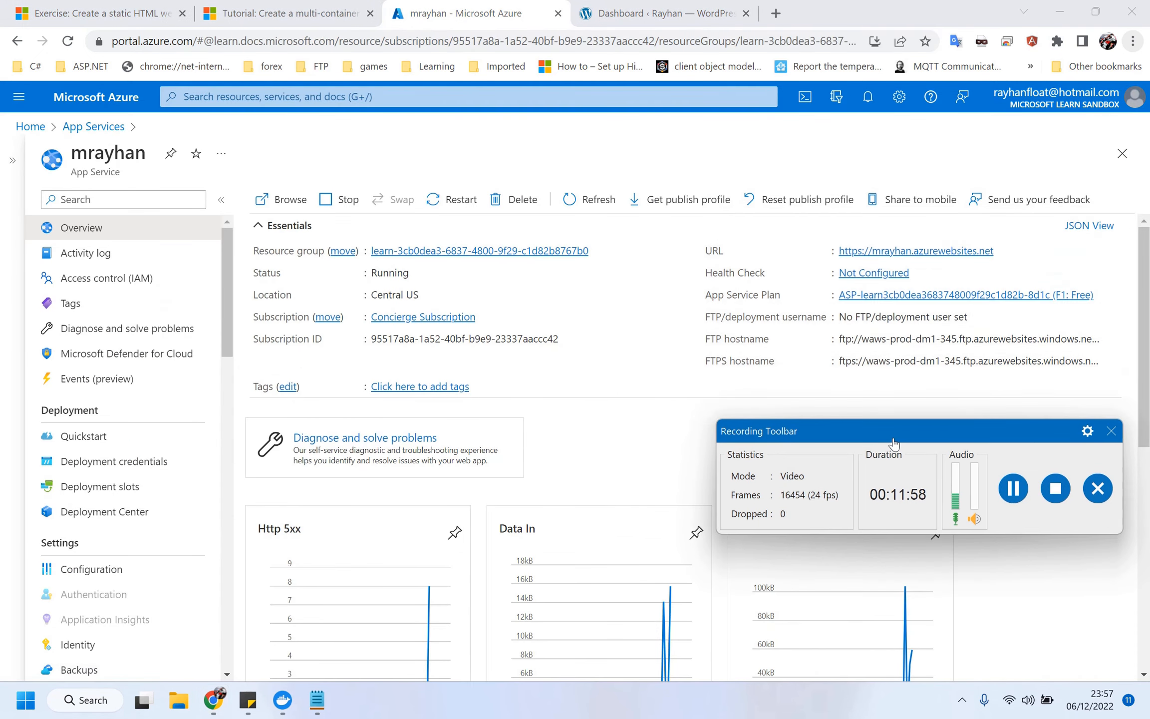
{"action": "left_click", "coordinate": [114, 513]}
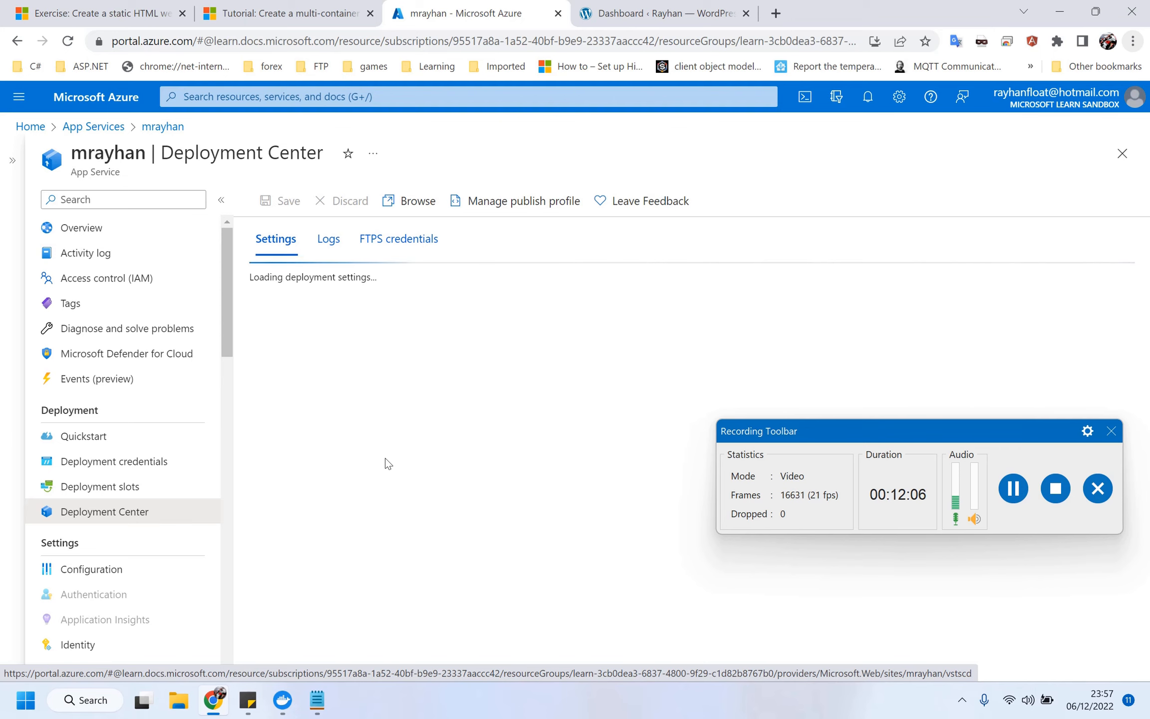
Return to Overview and open Configuration to show WEBSITES_ENABLE_APP_SERVICE_STORAGE and other app settings.
{"action": "left_click", "coordinate": [82, 228]}
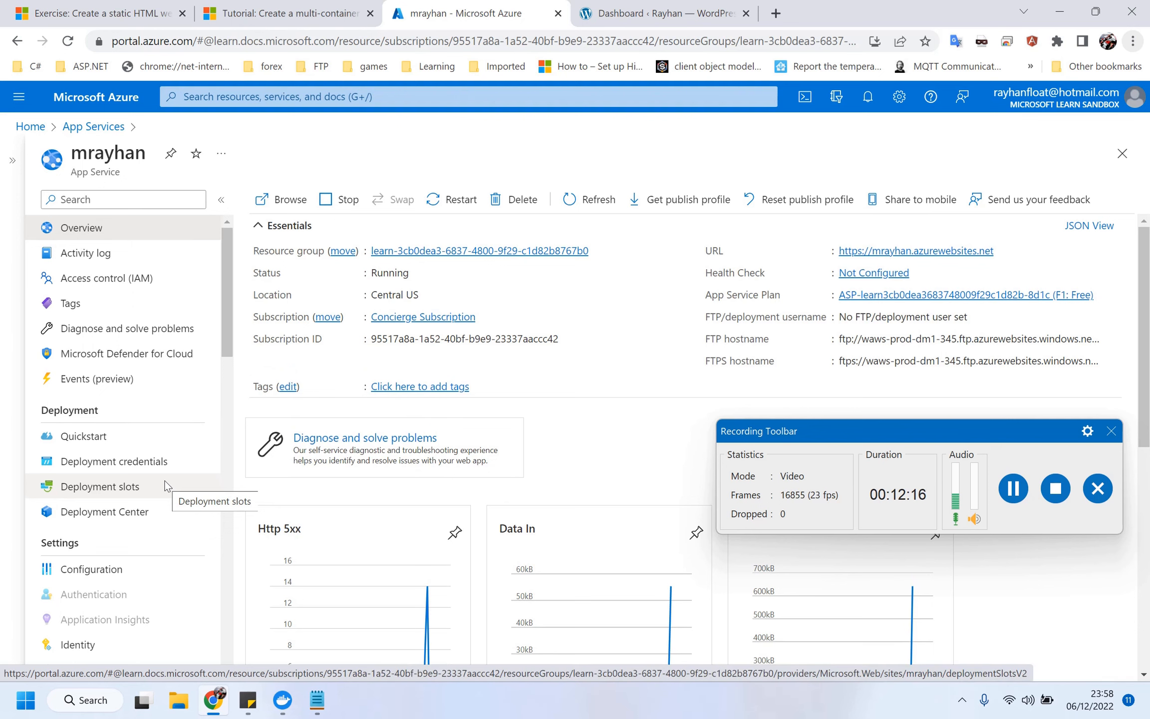
{"action": "scroll", "coordinate": [164, 485], "scroll_direction": "down", "scroll_amount": 2}
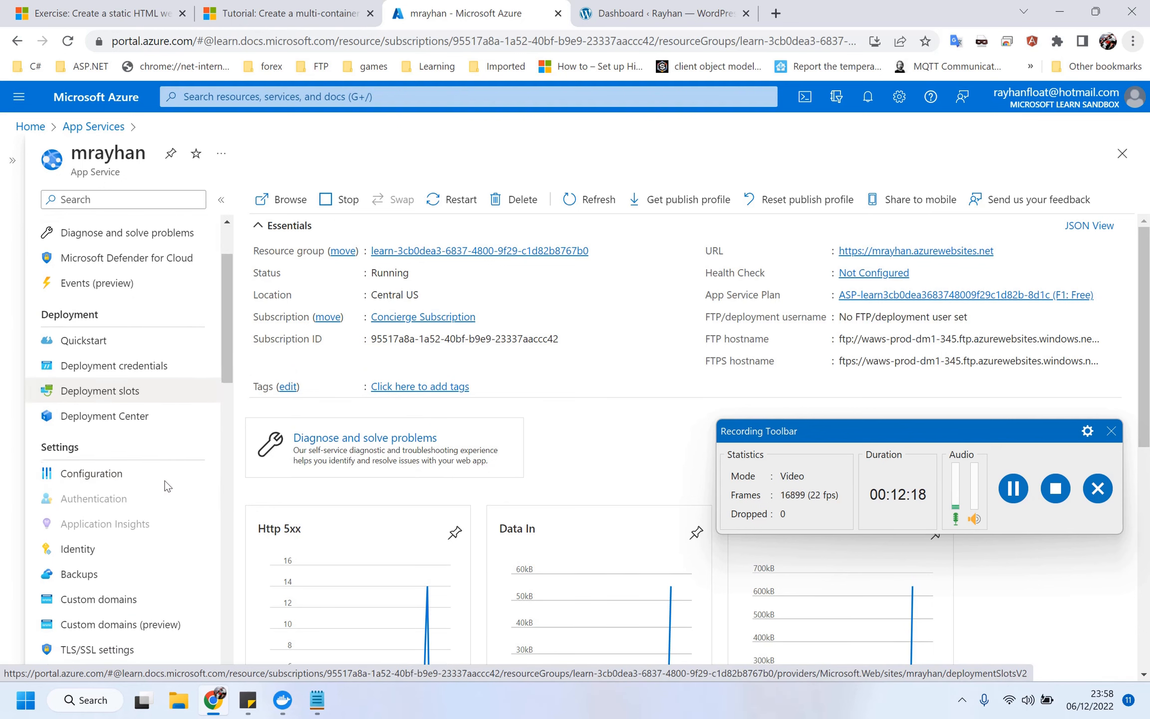
{"action": "left_click", "coordinate": [159, 478]}
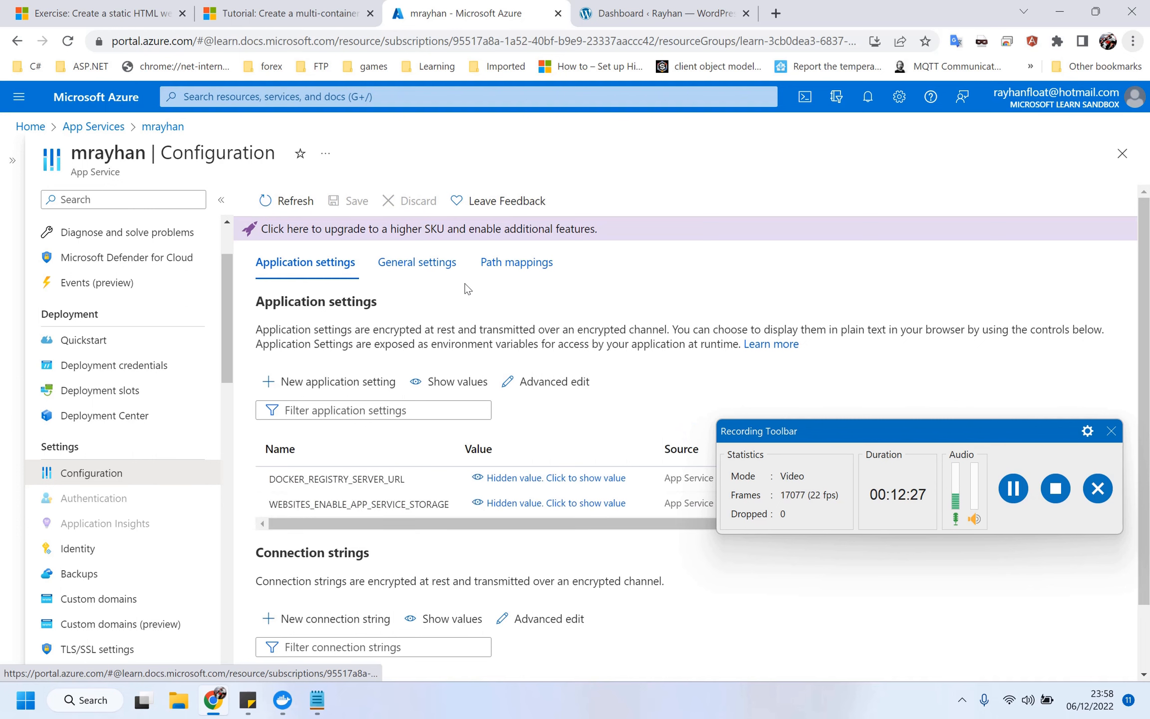
{"action": "left_click", "coordinate": [442, 262]}
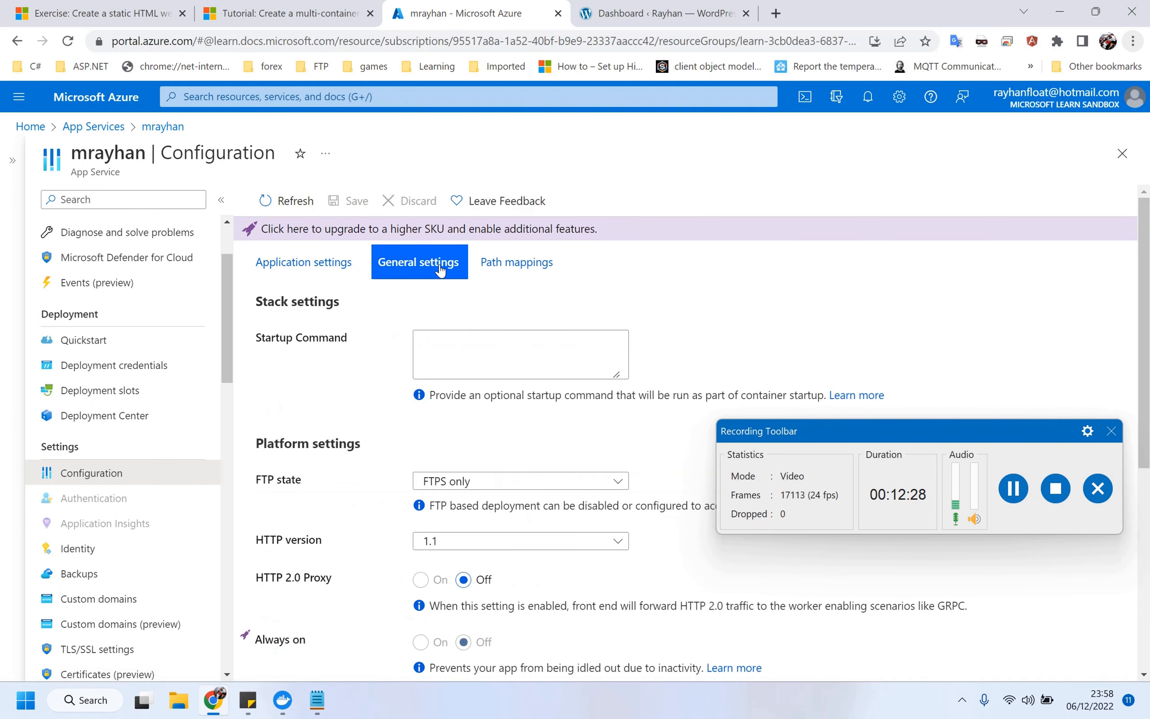
{"action": "left_click", "coordinate": [352, 267]}
{"action": "scroll", "coordinate": [452, 380], "scroll_direction": "down", "scroll_amount": 1}
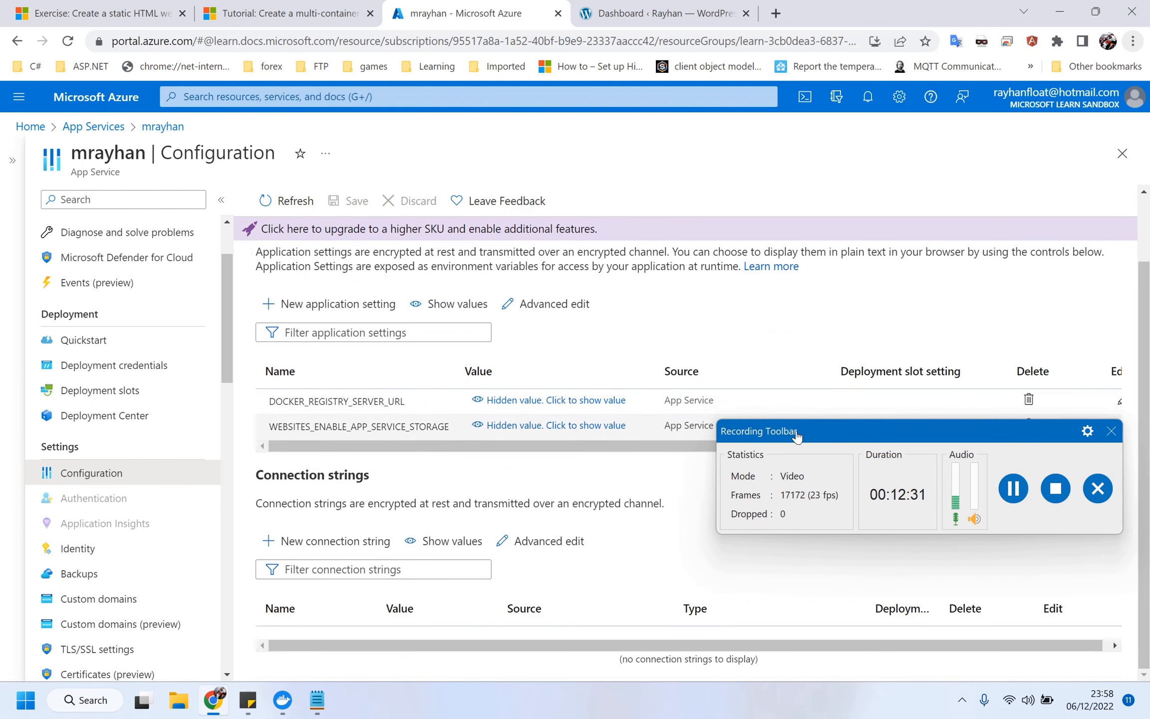
{"action": "left_click_drag", "start_coordinate": [831, 434], "coordinate": [752, 579]}
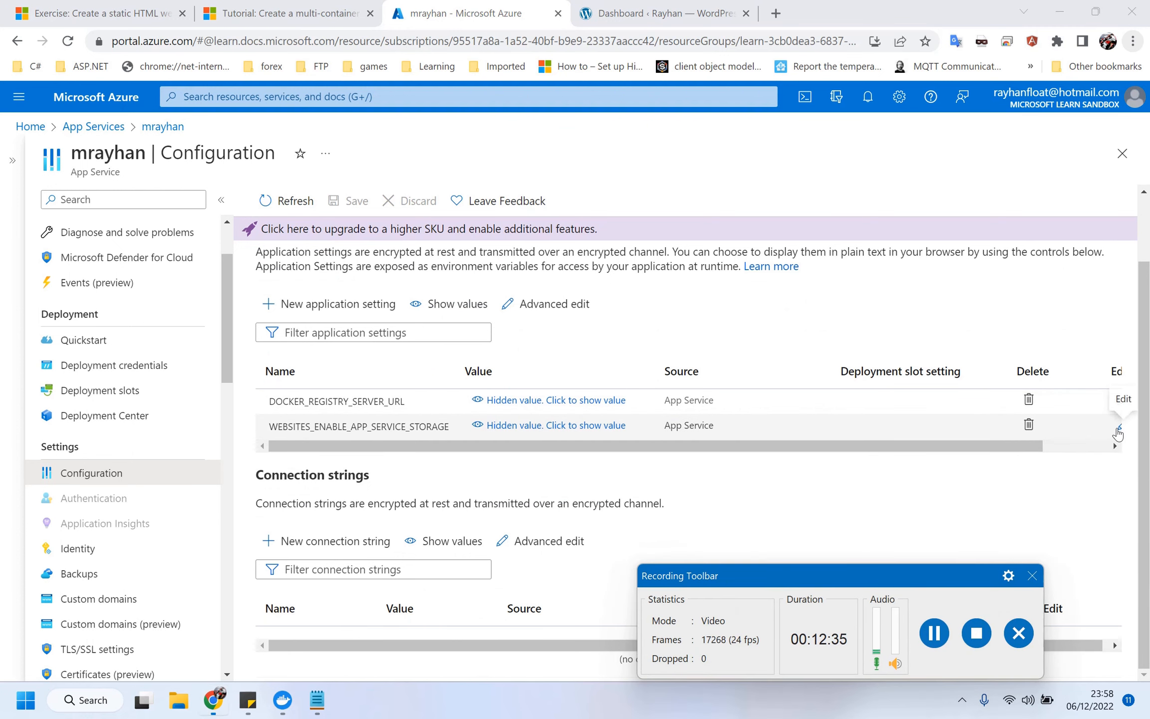
{"action": "left_click", "coordinate": [1118, 428]}
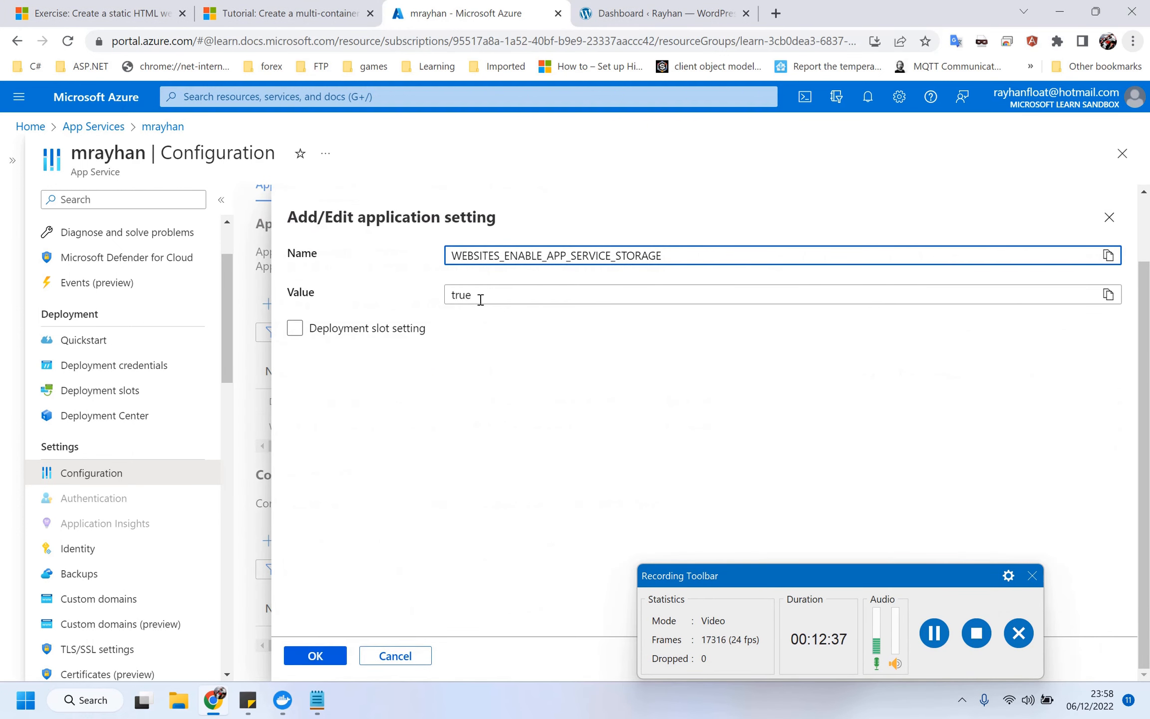
{"action": "left_click", "coordinate": [398, 655]}
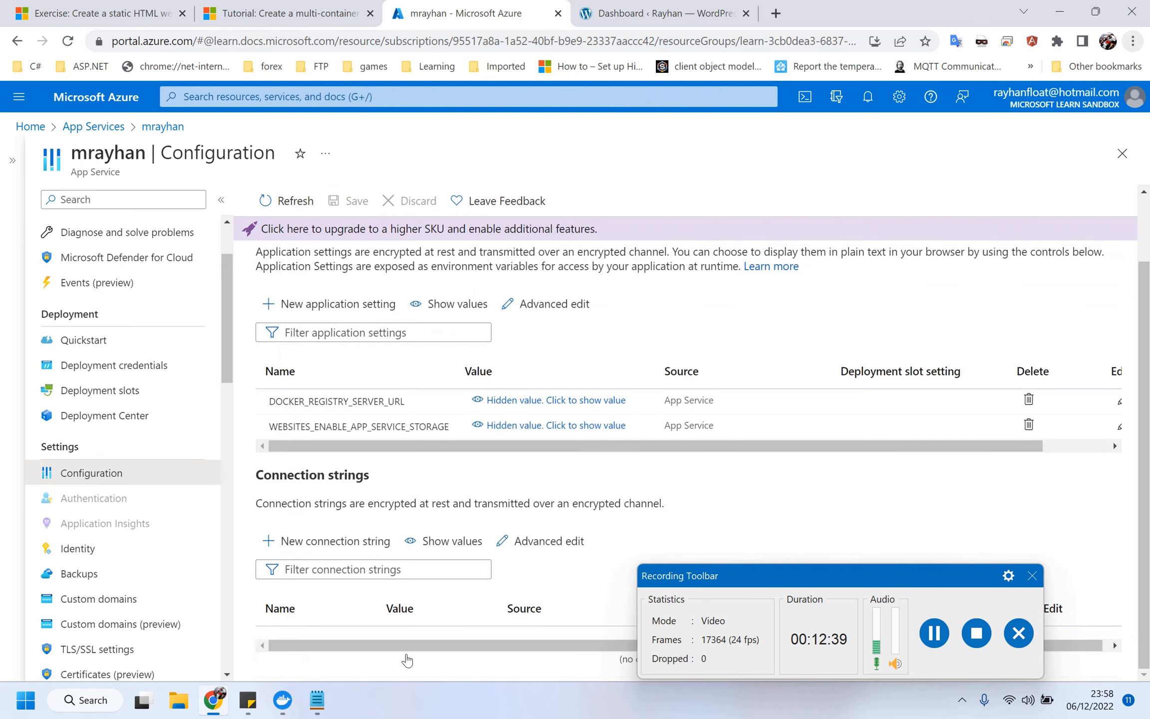
{"action": "scroll", "coordinate": [156, 283], "scroll_direction": "up", "scroll_amount": 2}
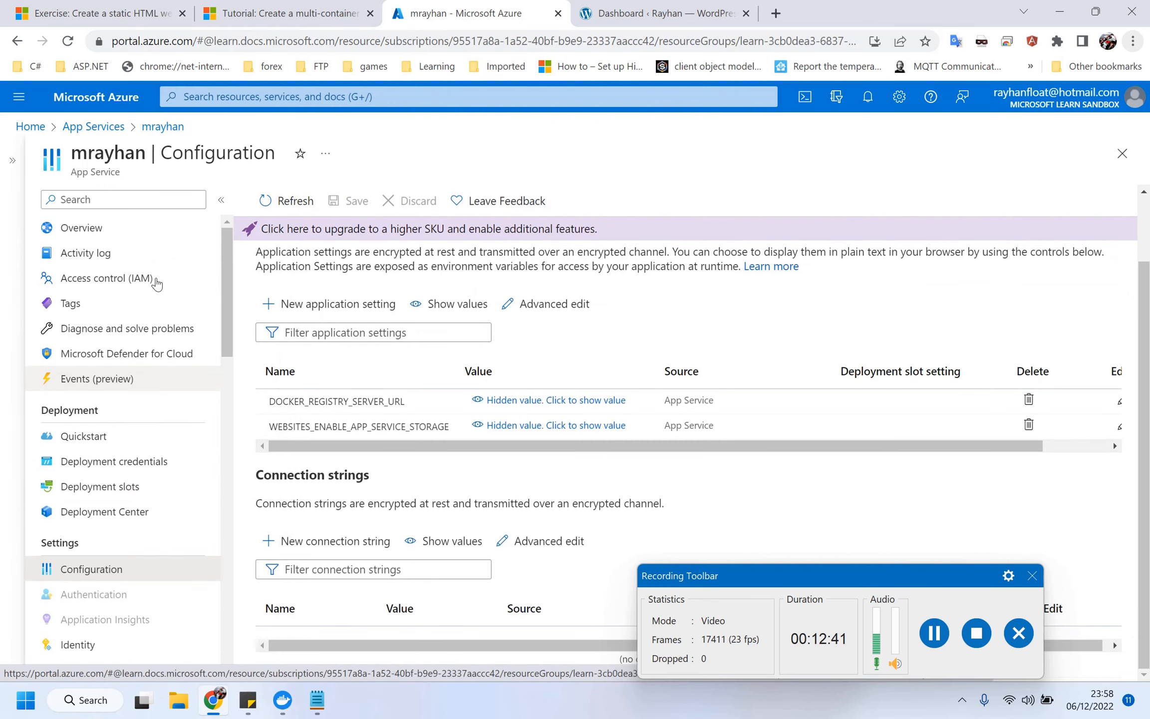
{"action": "left_click", "coordinate": [638, 10]}
{"action": "left_click", "coordinate": [529, 6]}
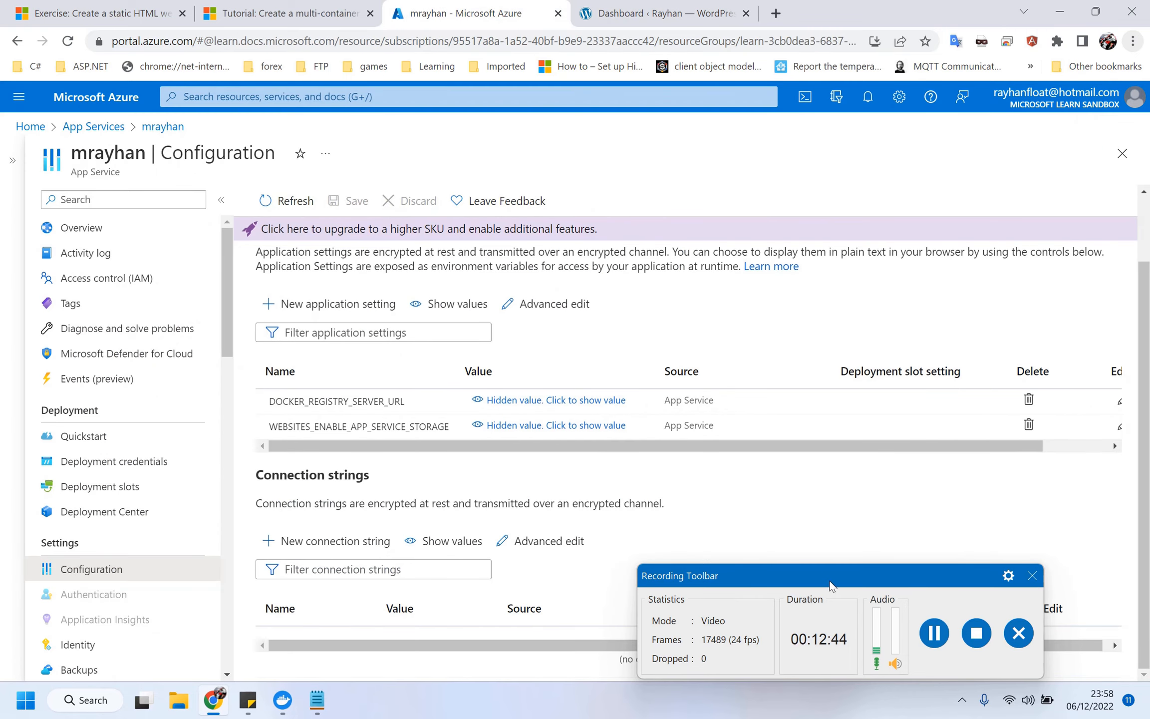
{"action": "left_click", "coordinate": [830, 583]}
{"action": "left_click_drag", "start_coordinate": [829, 582], "coordinate": [830, 439]}
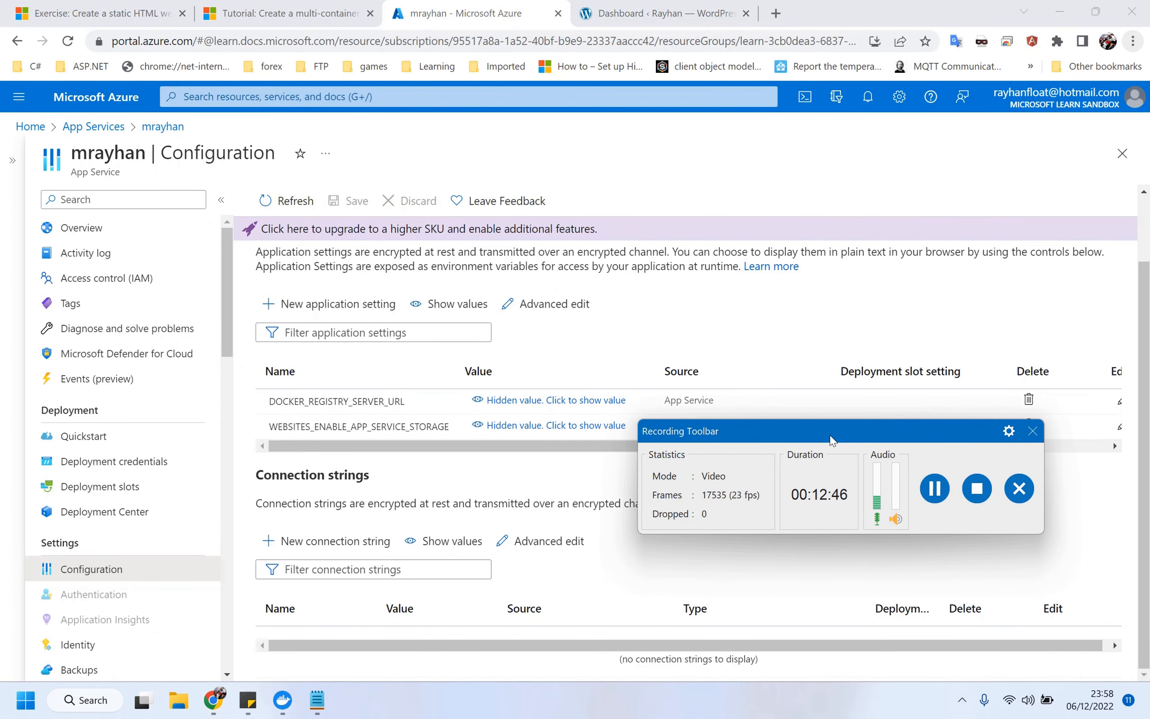